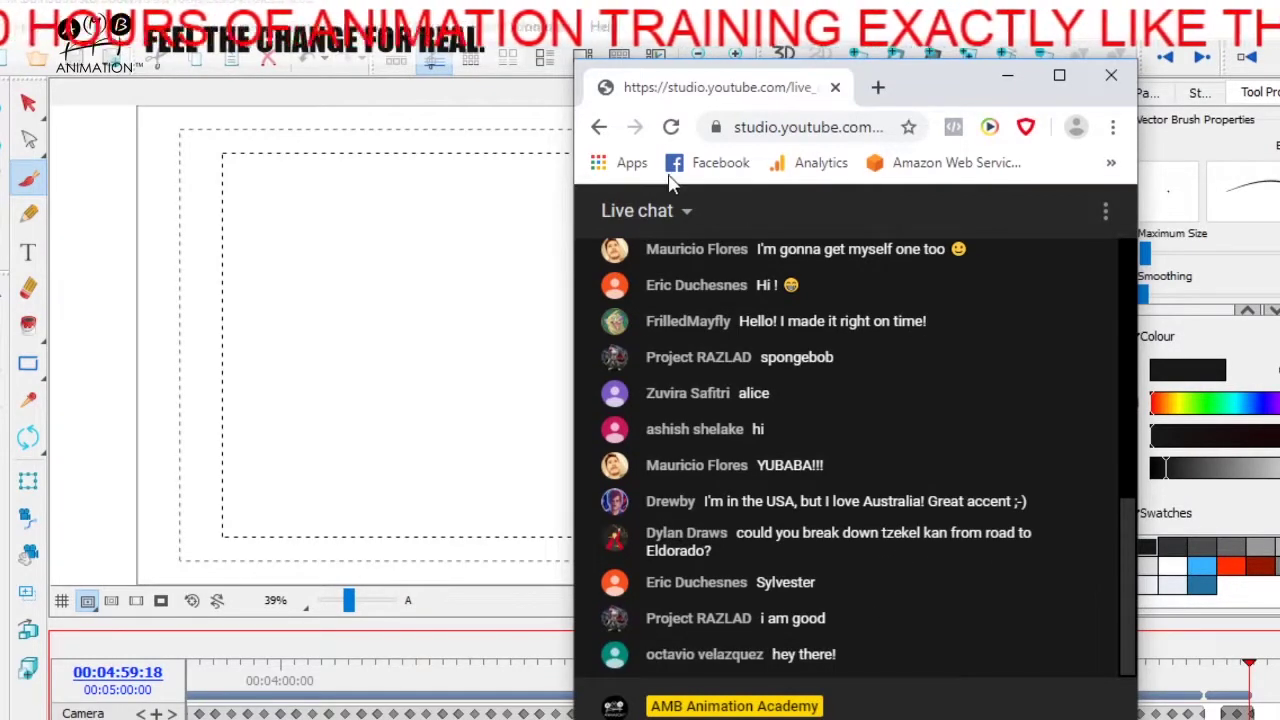
Switch to Storyboard Pro and set the brush colour to the black swatch.
click(455, 4)
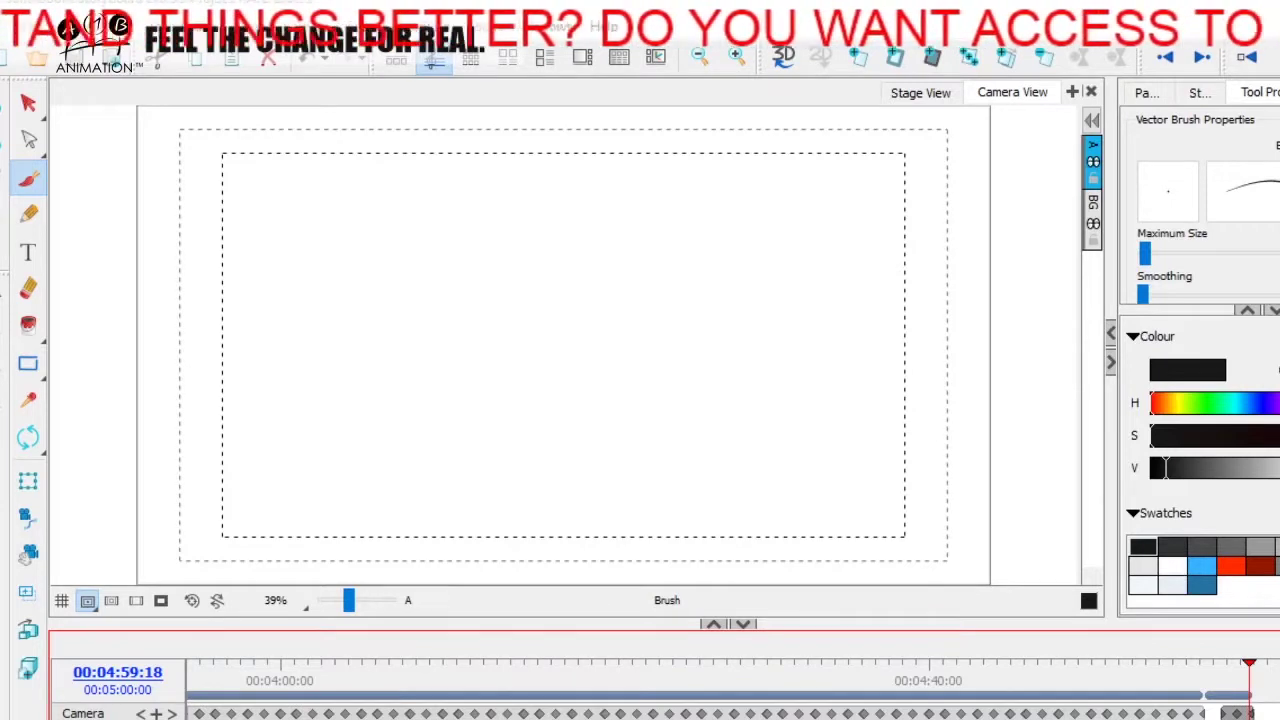
click(1260, 566)
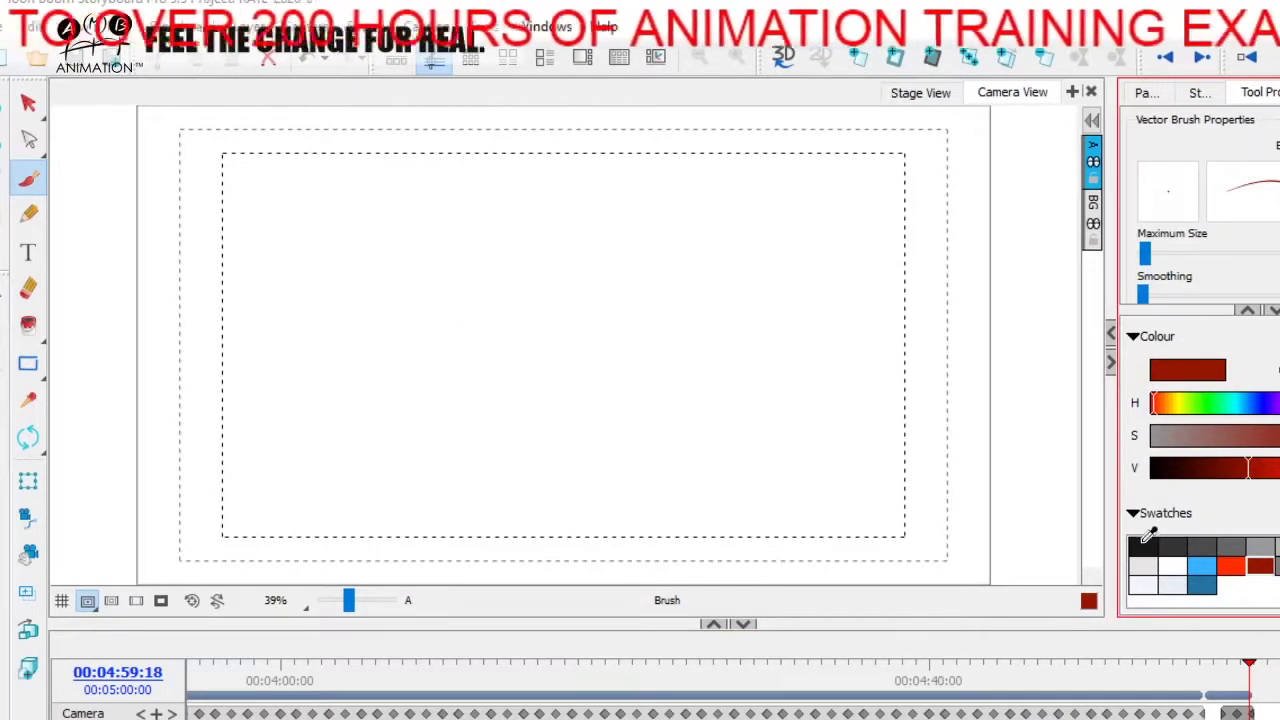
click(1143, 543)
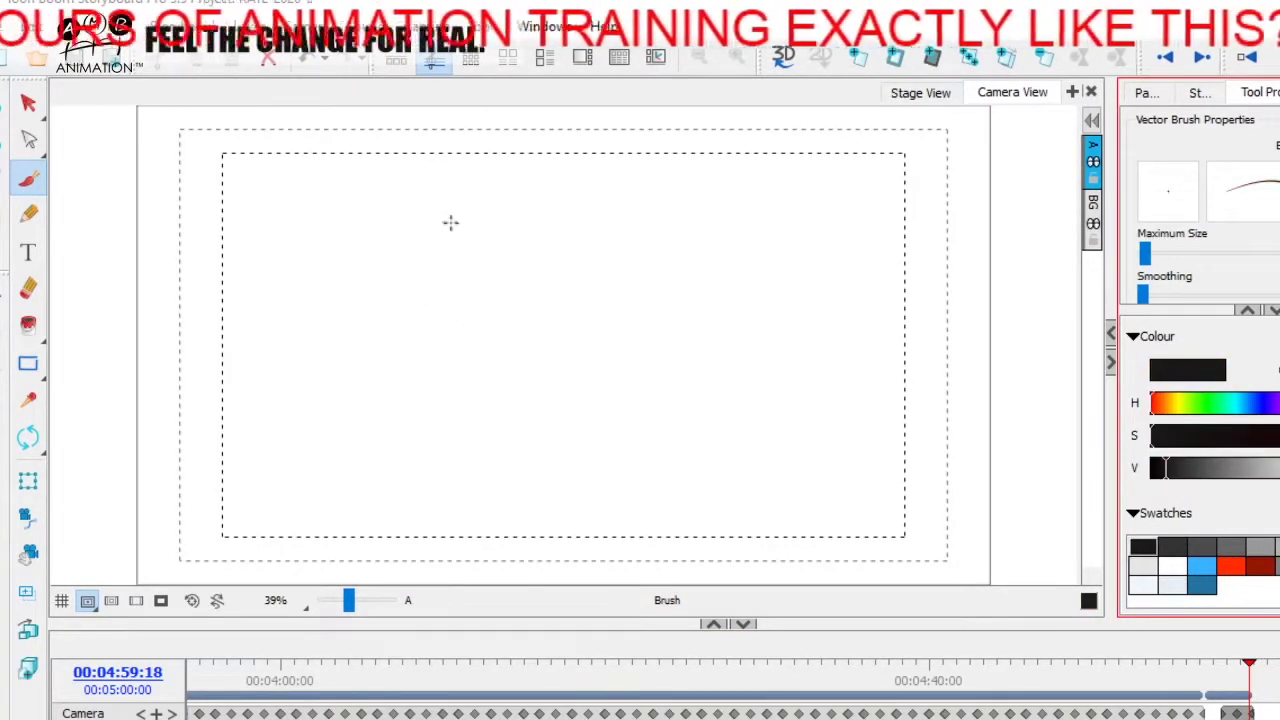
Sketch a large head outline with a rounded crown and pointed chin, plus two short neck lines, in the canvas centre.
drag(446, 211, 538, 150)
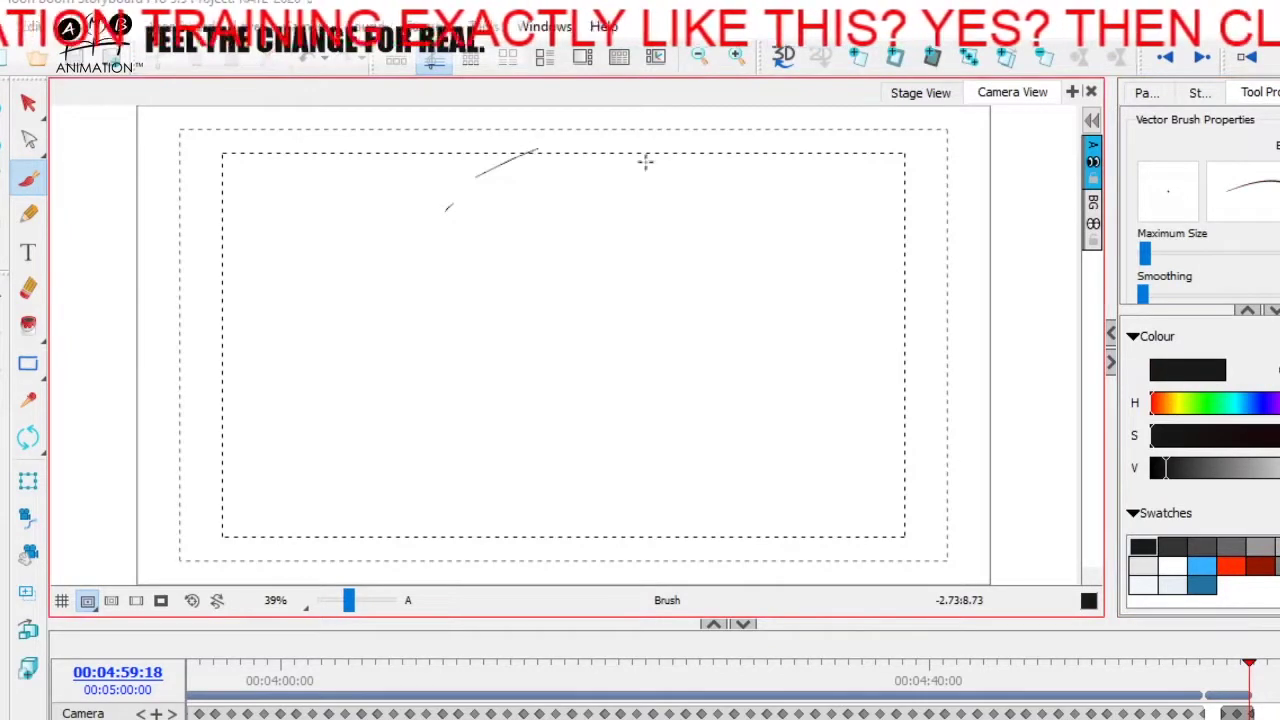
drag(645, 165, 684, 210)
drag(568, 129, 600, 143)
mouse_move(492, 170)
mouse_down()
mouse_move(448, 210)
mouse_move(430, 346)
mouse_move(489, 429)
mouse_move(547, 479)
mouse_move(622, 455)
mouse_up()
drag(668, 411, 617, 458)
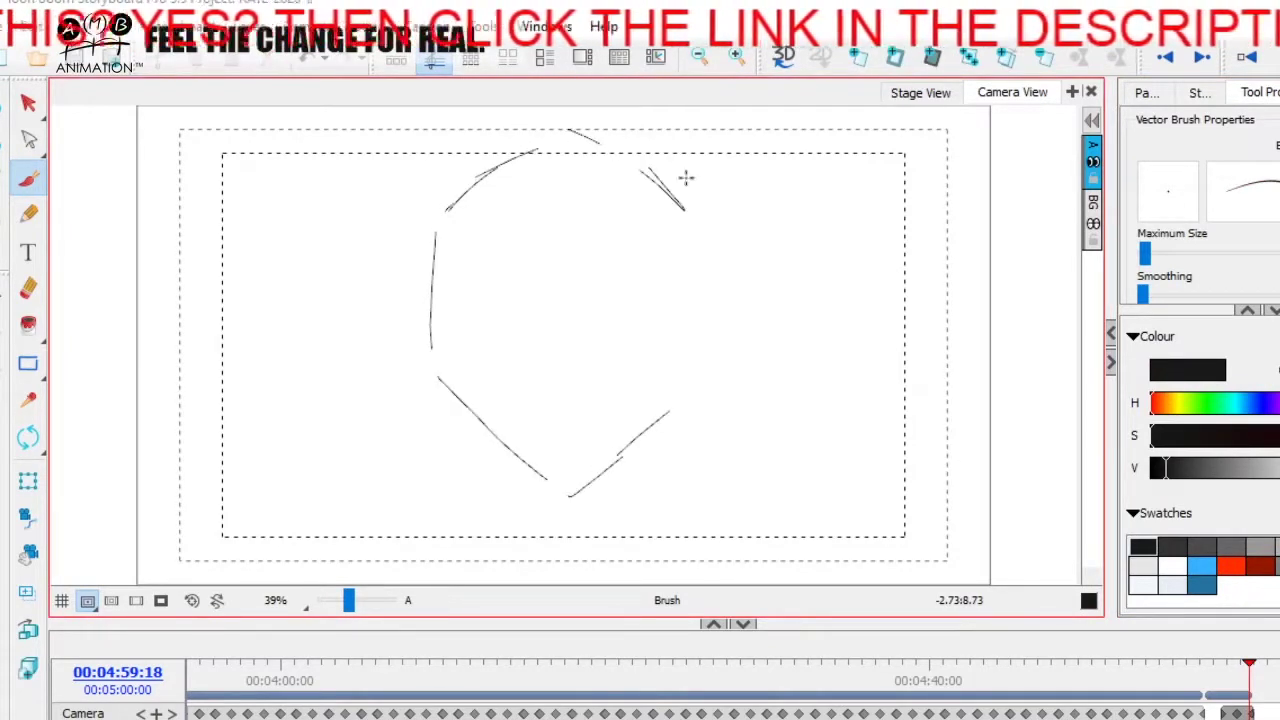
drag(679, 228, 706, 300)
mouse_move(697, 322)
mouse_down()
mouse_move(683, 380)
mouse_move(650, 418)
mouse_up()
drag(690, 358, 618, 458)
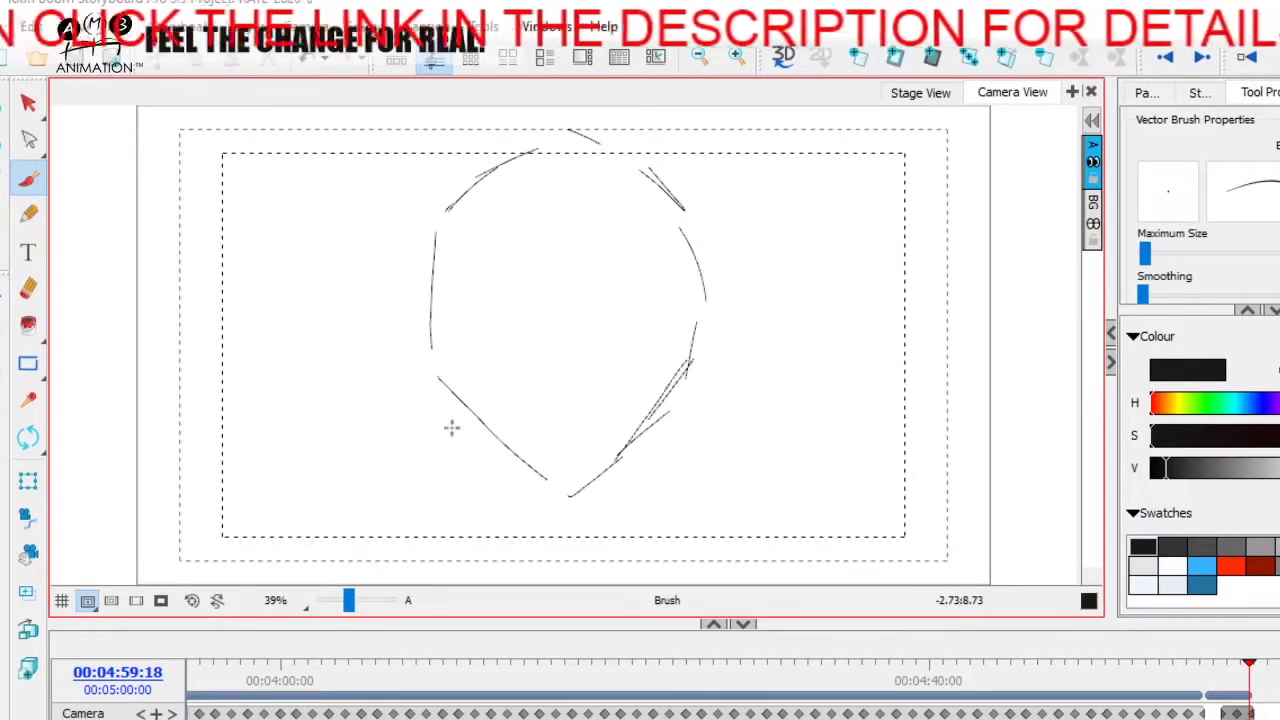
drag(450, 411, 450, 536)
drag(622, 449, 625, 512)
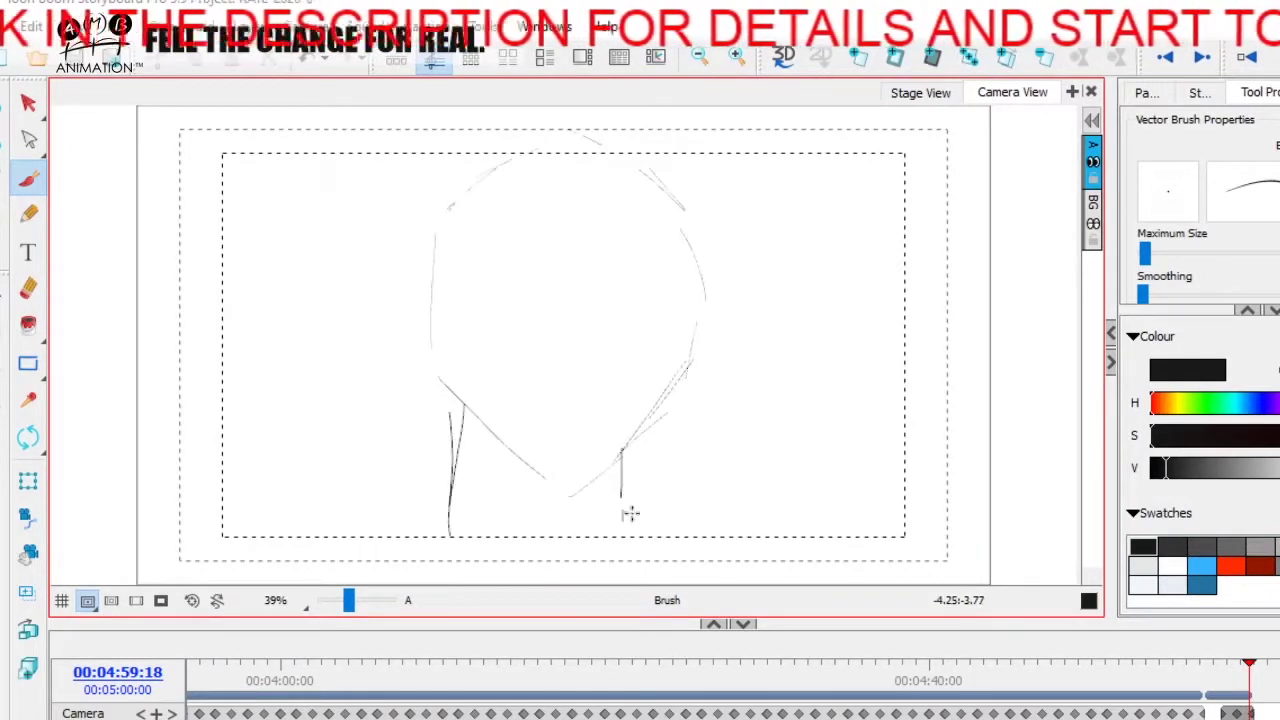
Select all the head and neck strokes, scale them down and centre them in the camera frame.
key(alt+s)
key(ctrl+a)
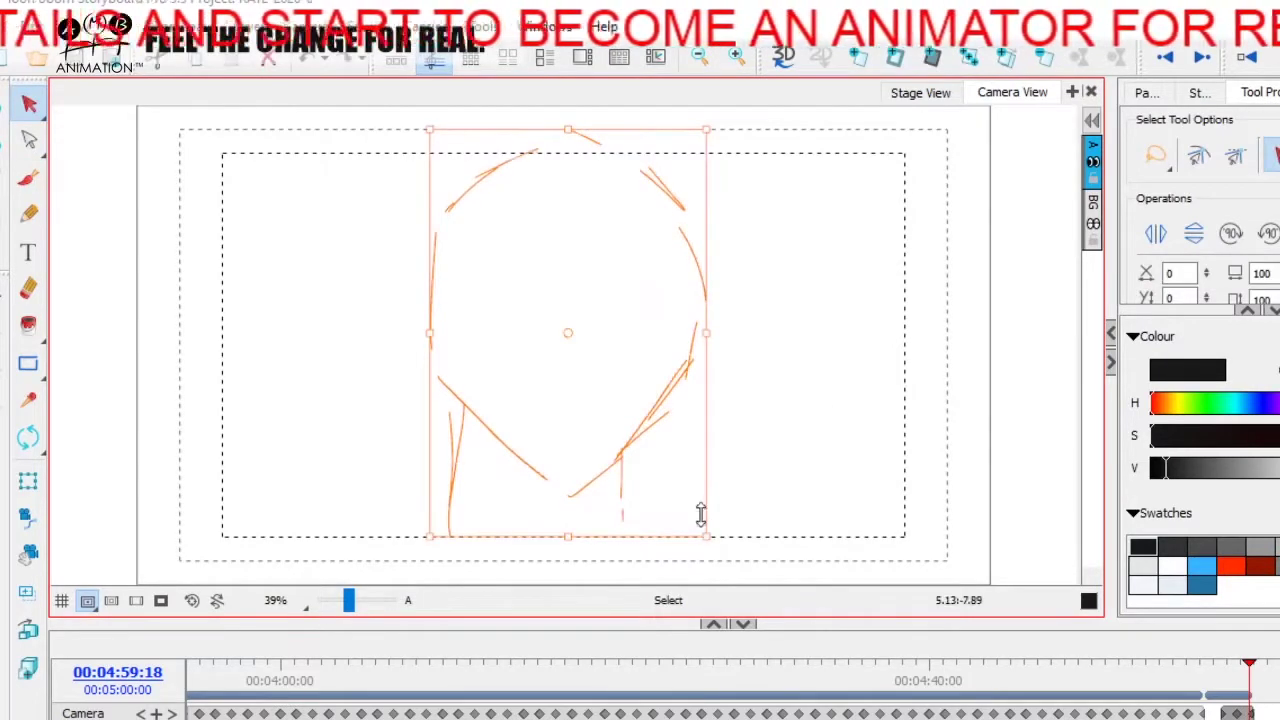
drag(704, 538, 636, 454)
drag(602, 358, 635, 379)
click(600, 371)
Brush over both sides of the neck, extending the lines further down below the jaw.
click(28, 178)
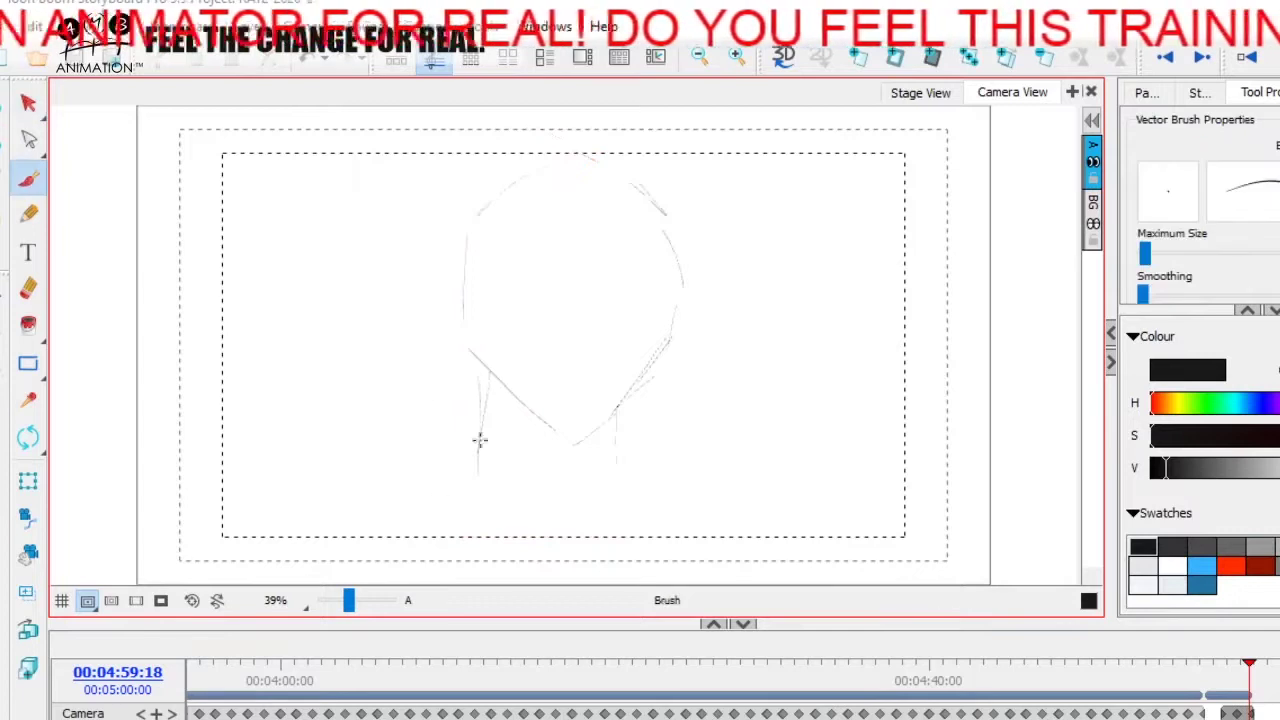
drag(480, 440, 487, 372)
drag(461, 508, 468, 486)
drag(617, 411, 609, 491)
drag(611, 442, 604, 498)
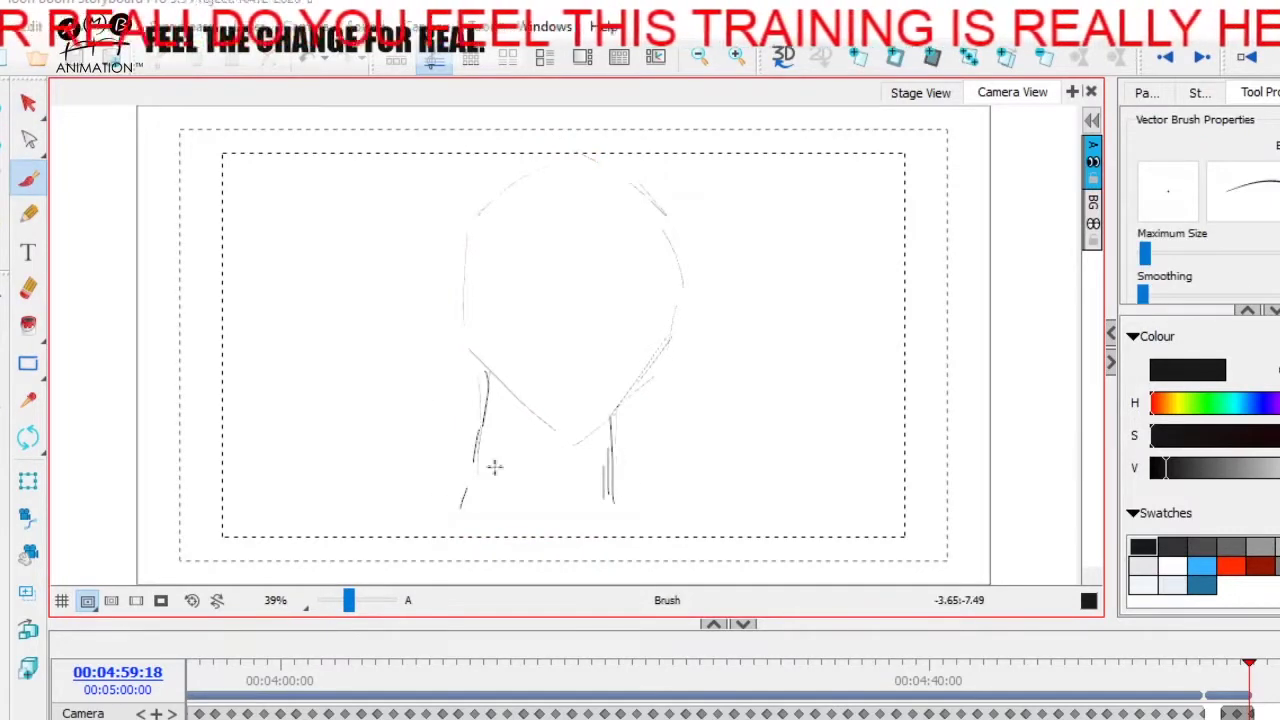
Increase the brush's maximum size slightly and redraw the head outline with stronger strokes over the crown, sides and jaw.
drag(1146, 256, 1151, 256)
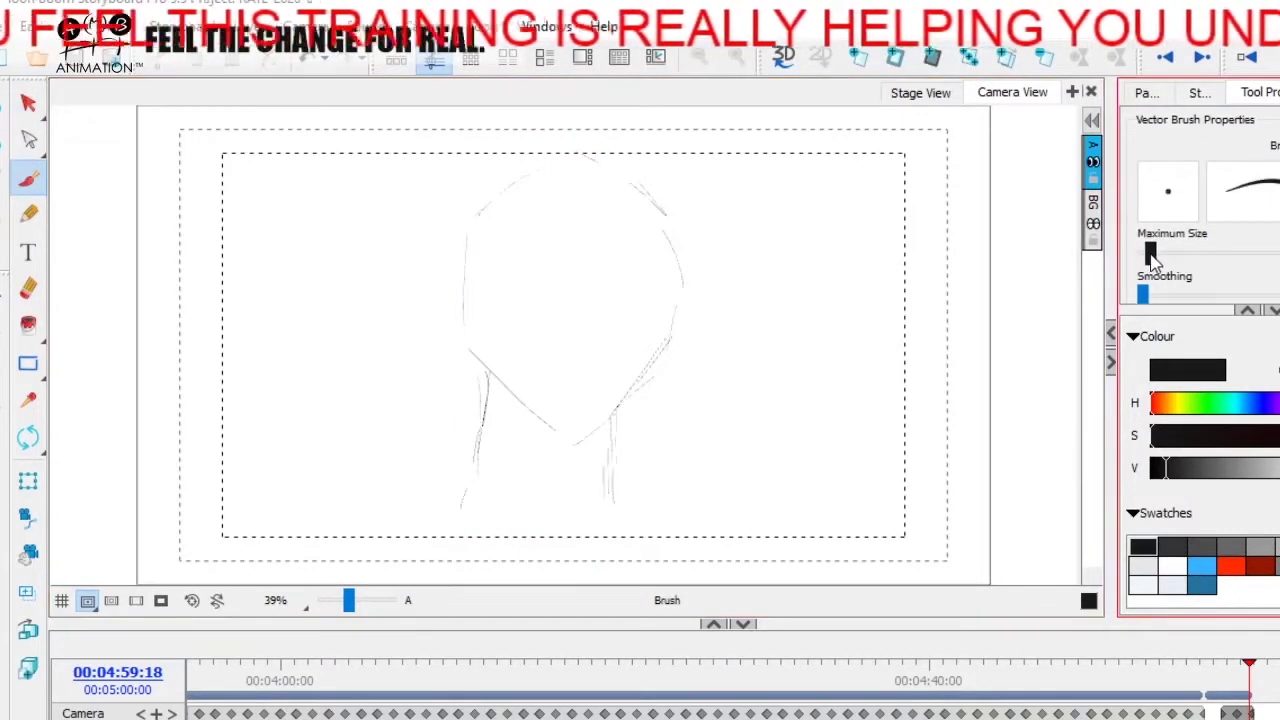
drag(466, 195, 460, 366)
mouse_move(457, 243)
mouse_down()
mouse_move(571, 133)
mouse_move(596, 131)
mouse_move(684, 232)
mouse_up()
mouse_move(540, 148)
mouse_down()
mouse_move(637, 207)
mouse_move(682, 288)
mouse_move(672, 356)
mouse_up()
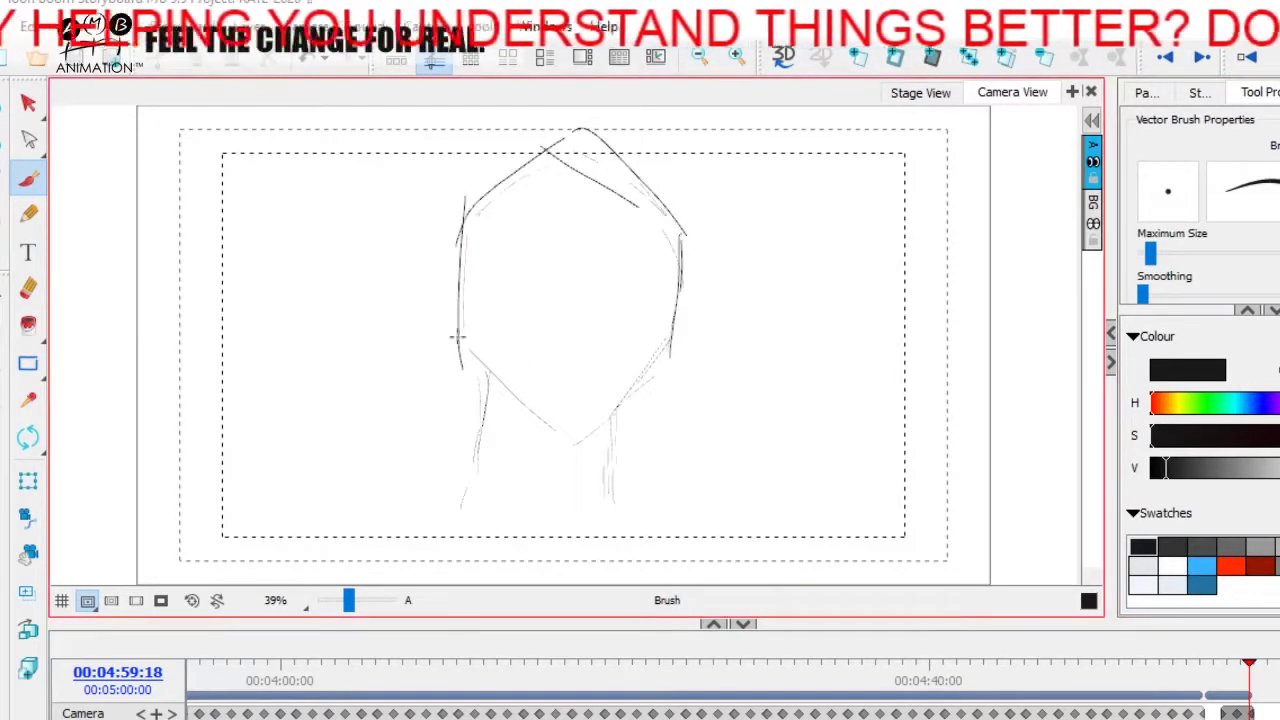
drag(448, 331, 543, 452)
drag(664, 348, 573, 452)
Strengthen both neck lines and sketch sloping shoulder lines out from the base of the neck.
drag(482, 410, 466, 502)
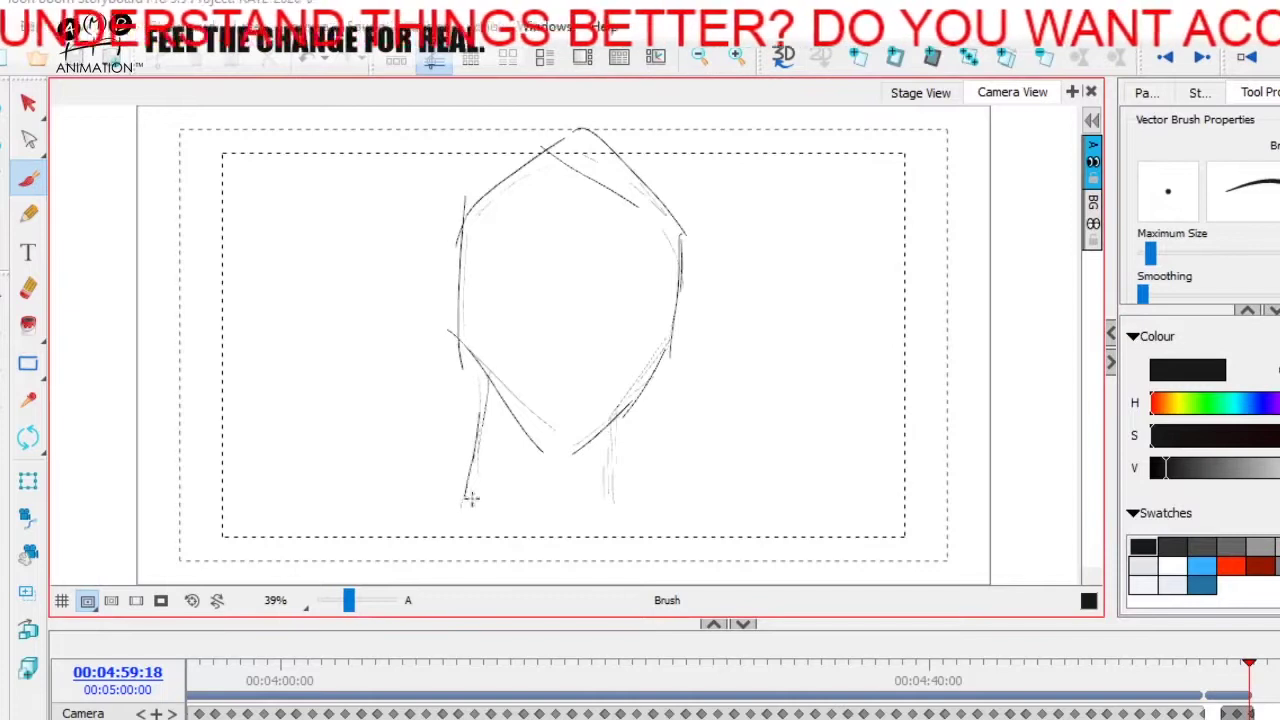
drag(620, 418, 608, 505)
mouse_move(467, 470)
mouse_down()
mouse_move(392, 491)
mouse_move(305, 523)
mouse_up()
drag(432, 476, 386, 517)
drag(634, 483, 740, 537)
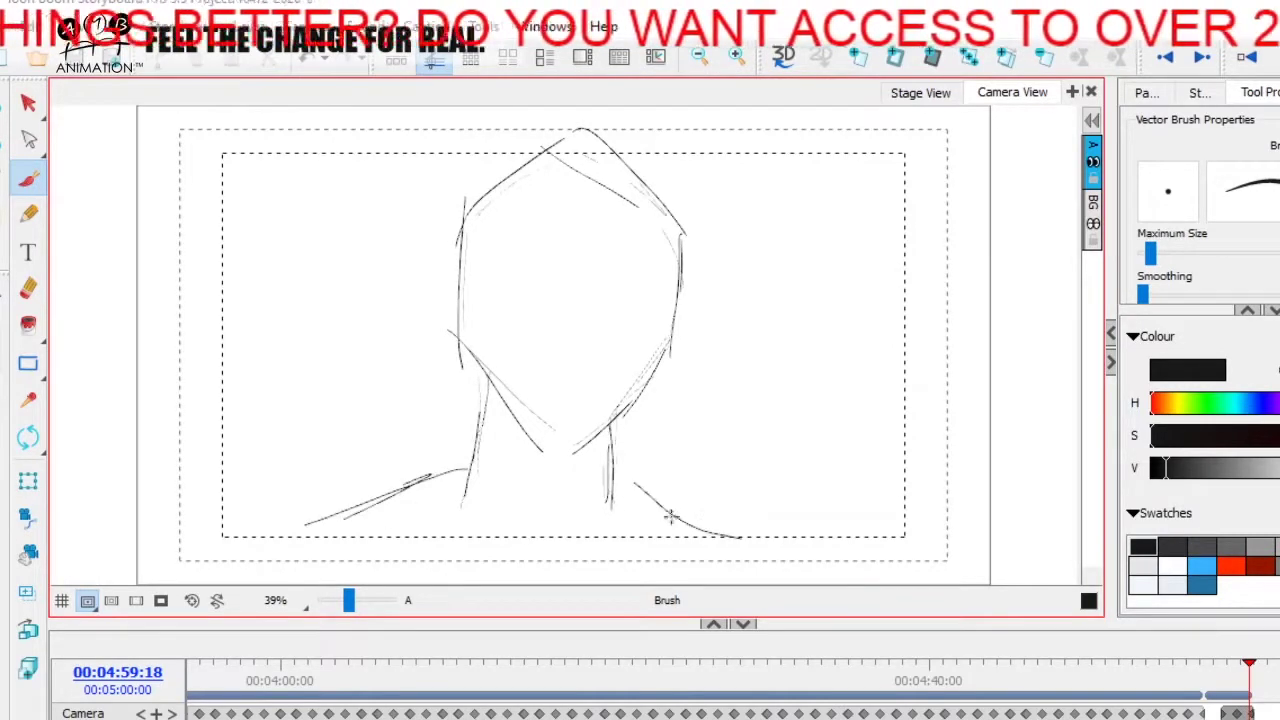
Sketch an angular raised shape with doubled edges across the chest and over the right shoulder.
mouse_move(517, 562)
mouse_down()
mouse_move(593, 494)
mouse_move(691, 454)
mouse_move(724, 582)
mouse_up()
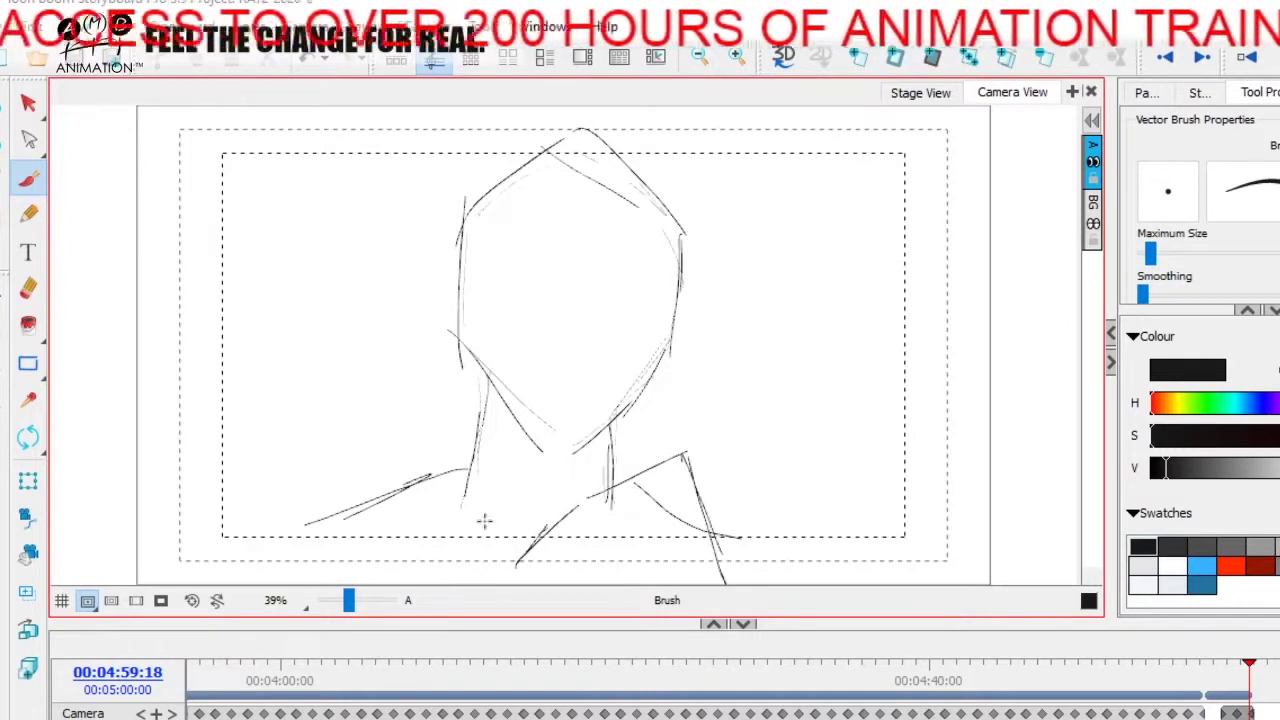
drag(575, 546, 563, 581)
drag(540, 572, 596, 506)
drag(596, 506, 686, 454)
drag(688, 460, 730, 562)
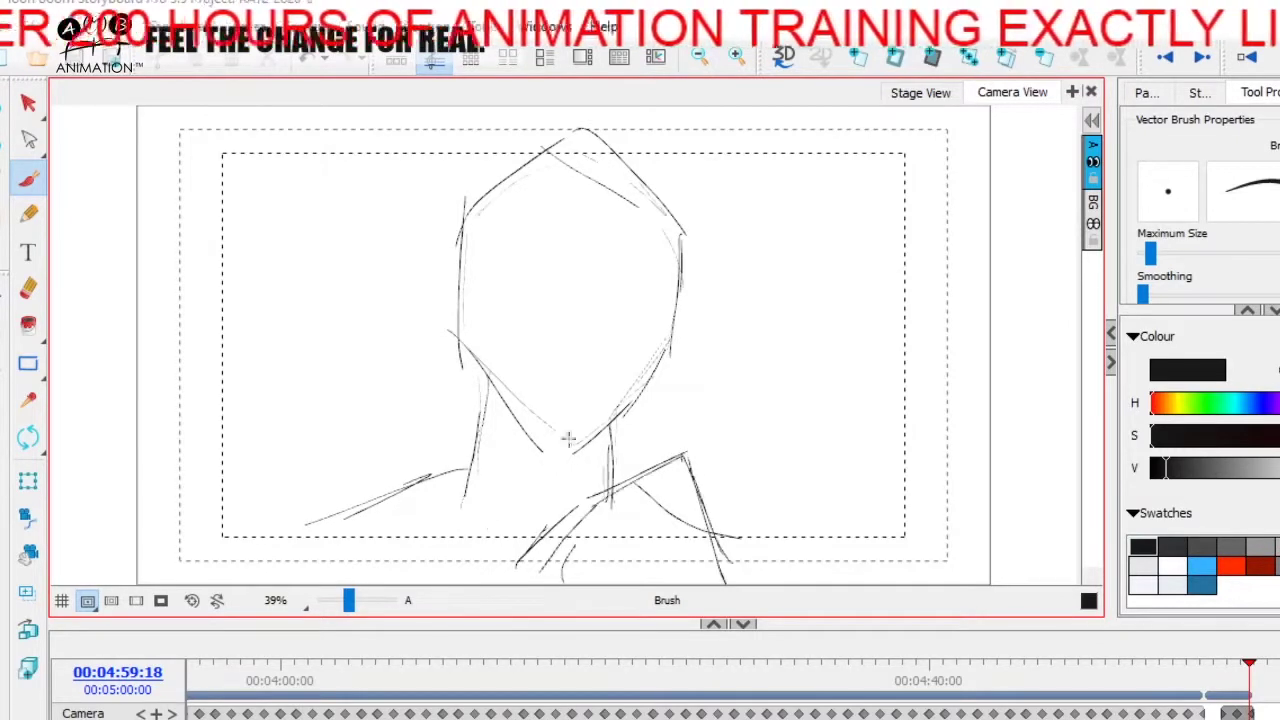
Rough in the shapes flanking both sides of the head with short strokes and reinforce the left neck line.
drag(480, 410, 470, 468)
drag(440, 410, 433, 345)
drag(407, 237, 440, 253)
drag(396, 325, 400, 250)
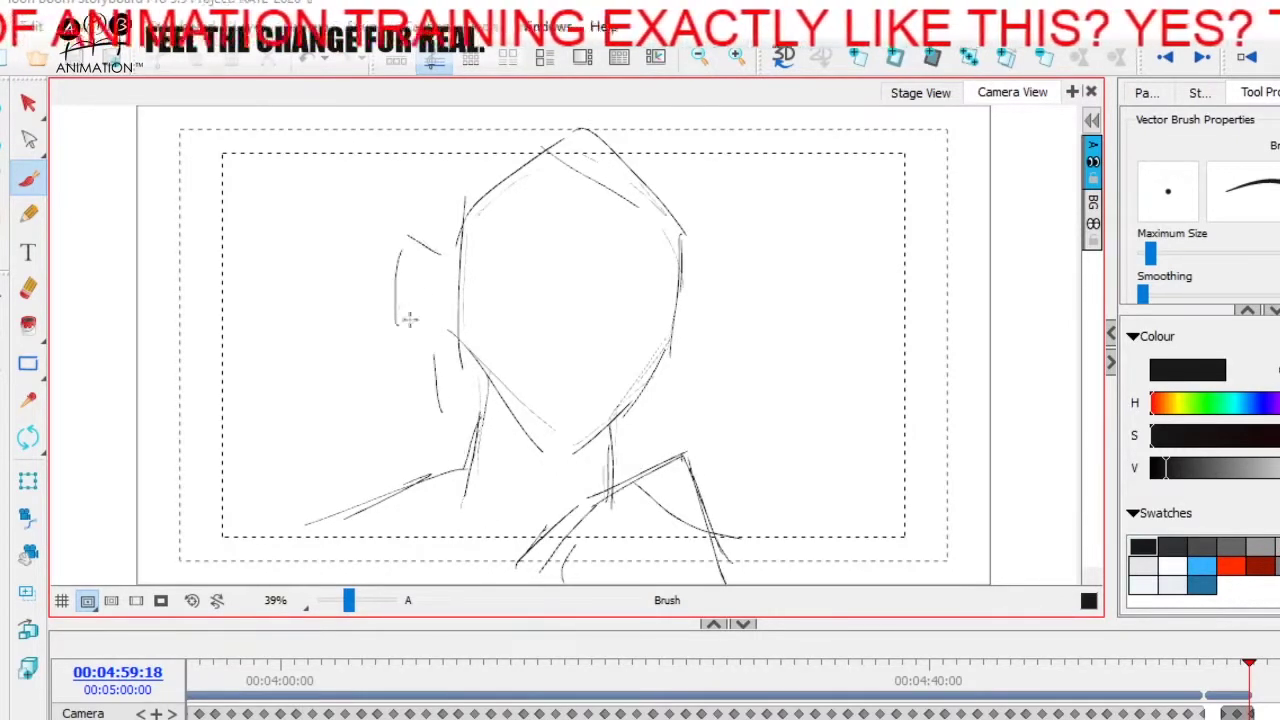
drag(400, 298, 486, 323)
mouse_move(682, 285)
mouse_down()
mouse_move(717, 277)
mouse_move(718, 330)
mouse_up()
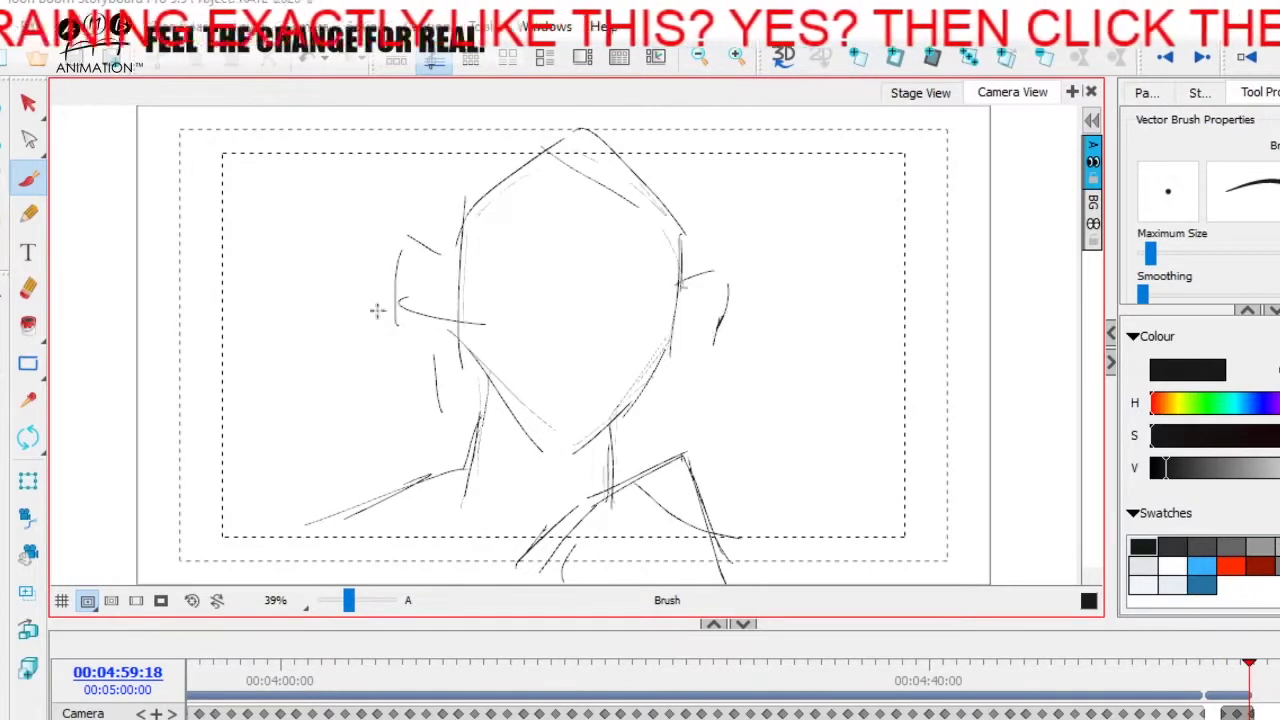
drag(379, 306, 381, 348)
drag(410, 346, 442, 352)
mouse_move(716, 338)
mouse_down()
mouse_move(726, 352)
mouse_move(684, 362)
mouse_up()
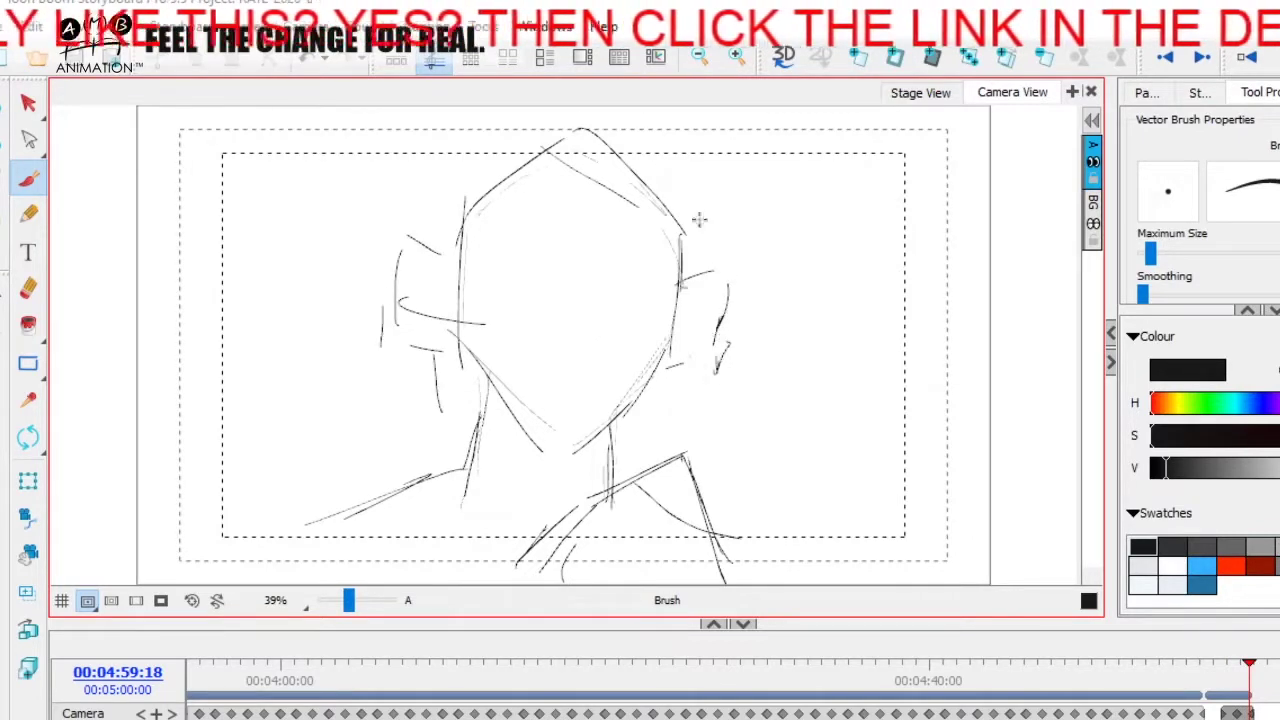
Draw curved strokes around the crown and reinforce both sides of the jaw down to the chin.
mouse_move(459, 175)
mouse_down()
mouse_move(615, 130)
mouse_move(703, 232)
mouse_up()
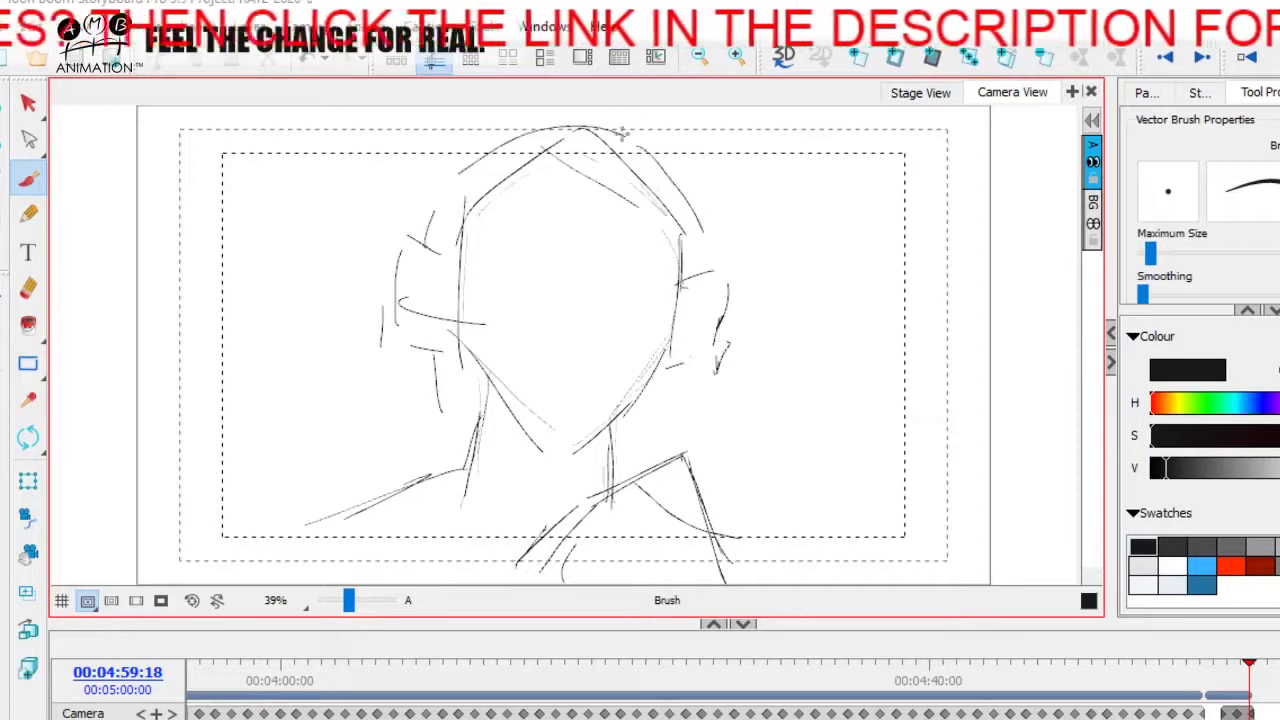
drag(615, 128, 672, 210)
mouse_move(450, 303)
mouse_down()
mouse_move(455, 336)
mouse_move(536, 448)
mouse_move(622, 400)
mouse_up()
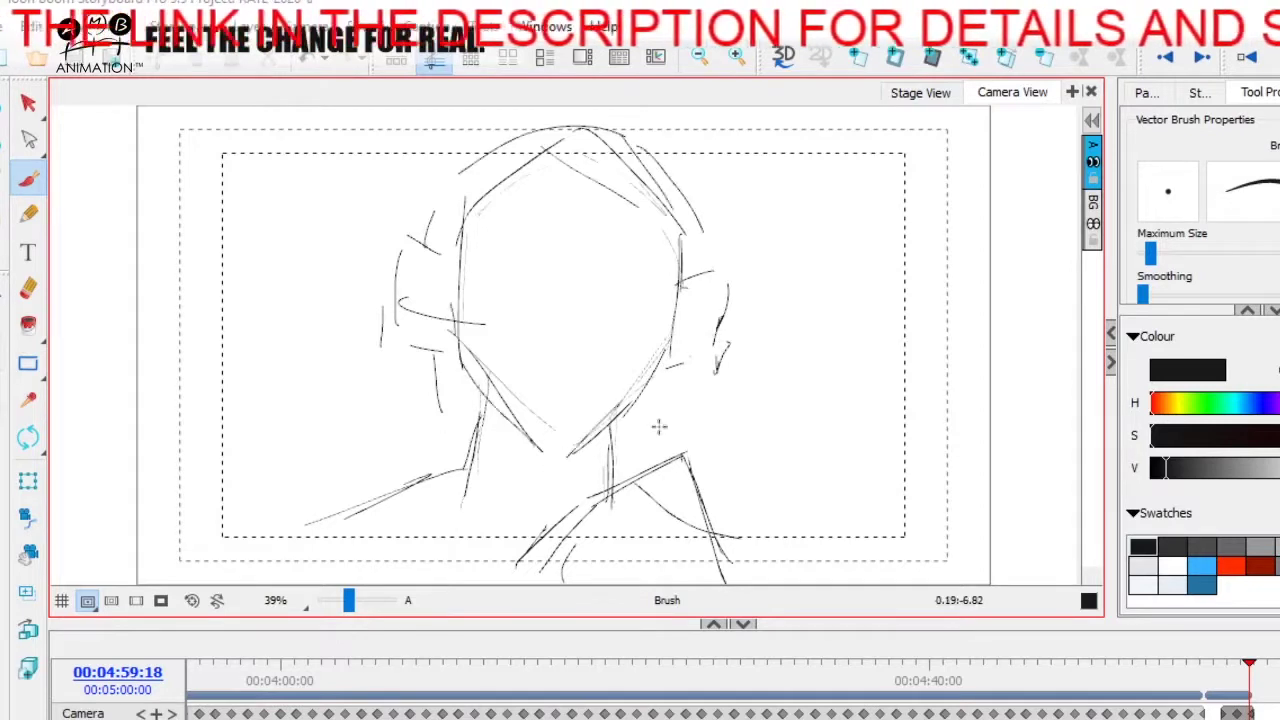
Reinforce the angular shape over the right shoulder and extend the left shoulder line outward with repeated strokes.
drag(570, 535, 550, 560)
mouse_move(566, 528)
mouse_down()
mouse_move(524, 562)
mouse_move(553, 541)
mouse_up()
mouse_move(674, 458)
mouse_down()
mouse_move(725, 569)
mouse_move(580, 524)
mouse_up()
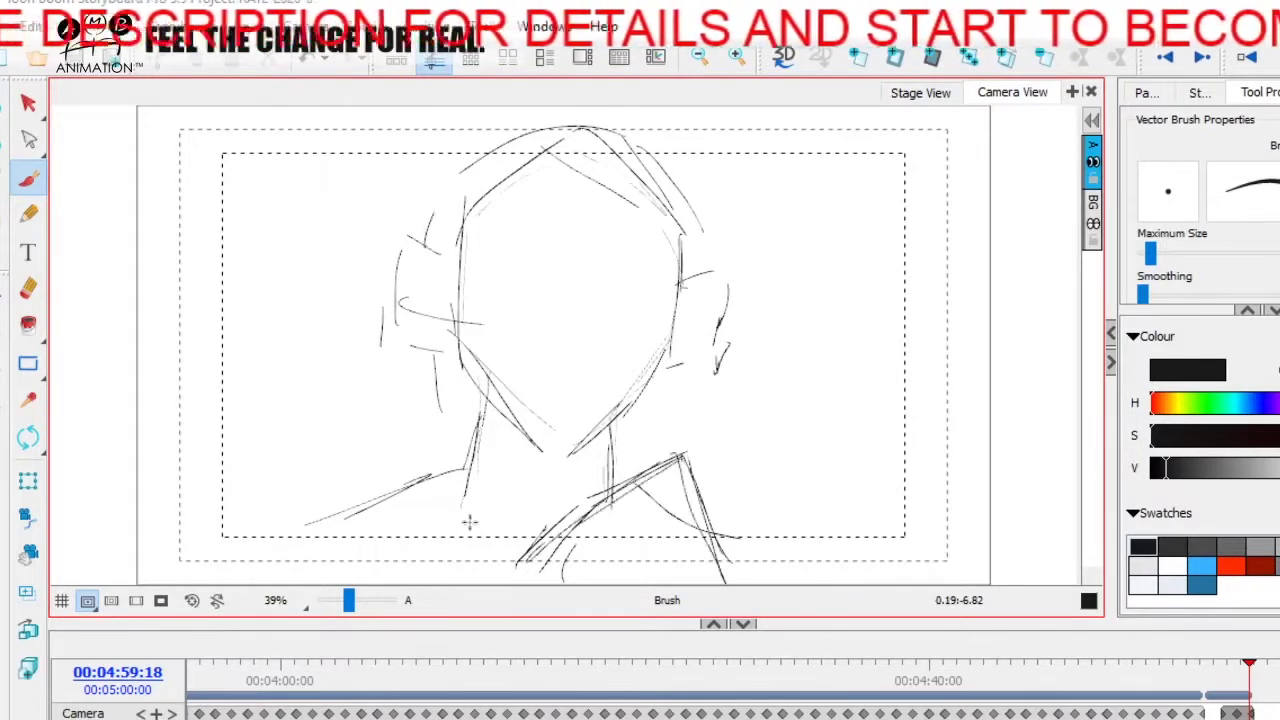
drag(455, 463, 343, 518)
drag(275, 540, 271, 539)
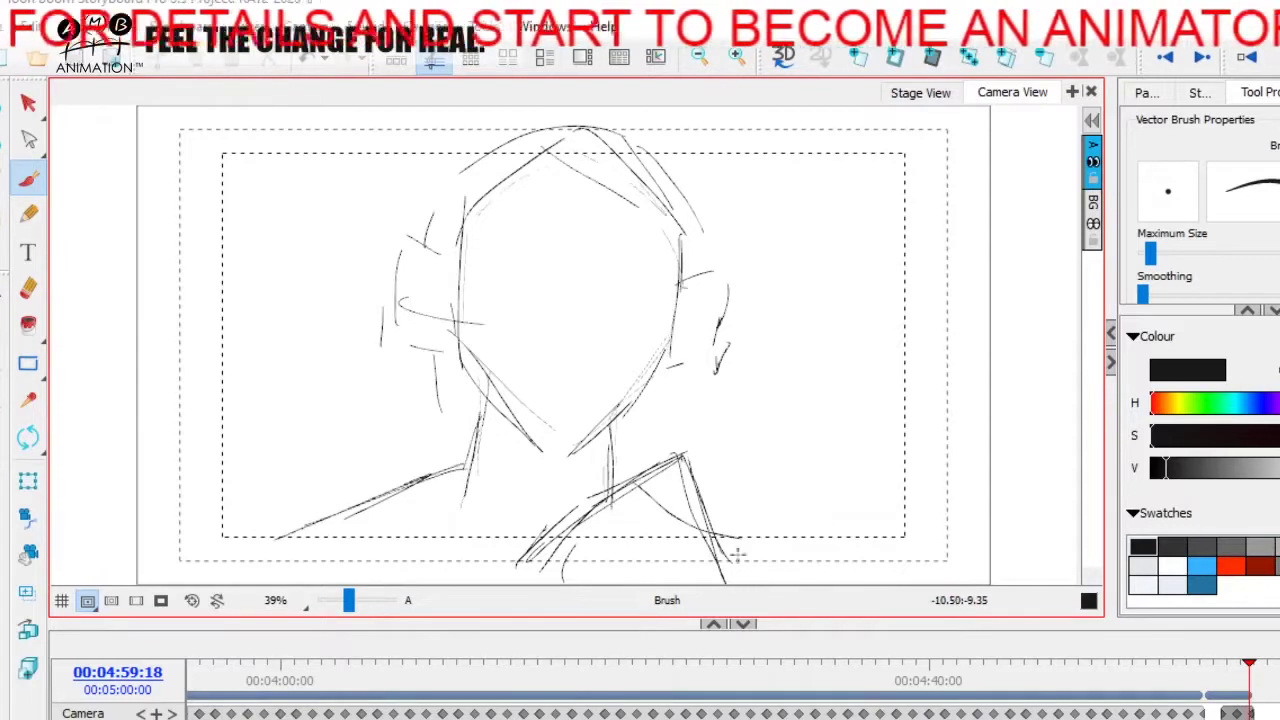
Add outer arcs around the crown and draw two horizontal guide lines across the face at eye and mouth level.
drag(629, 121, 665, 170)
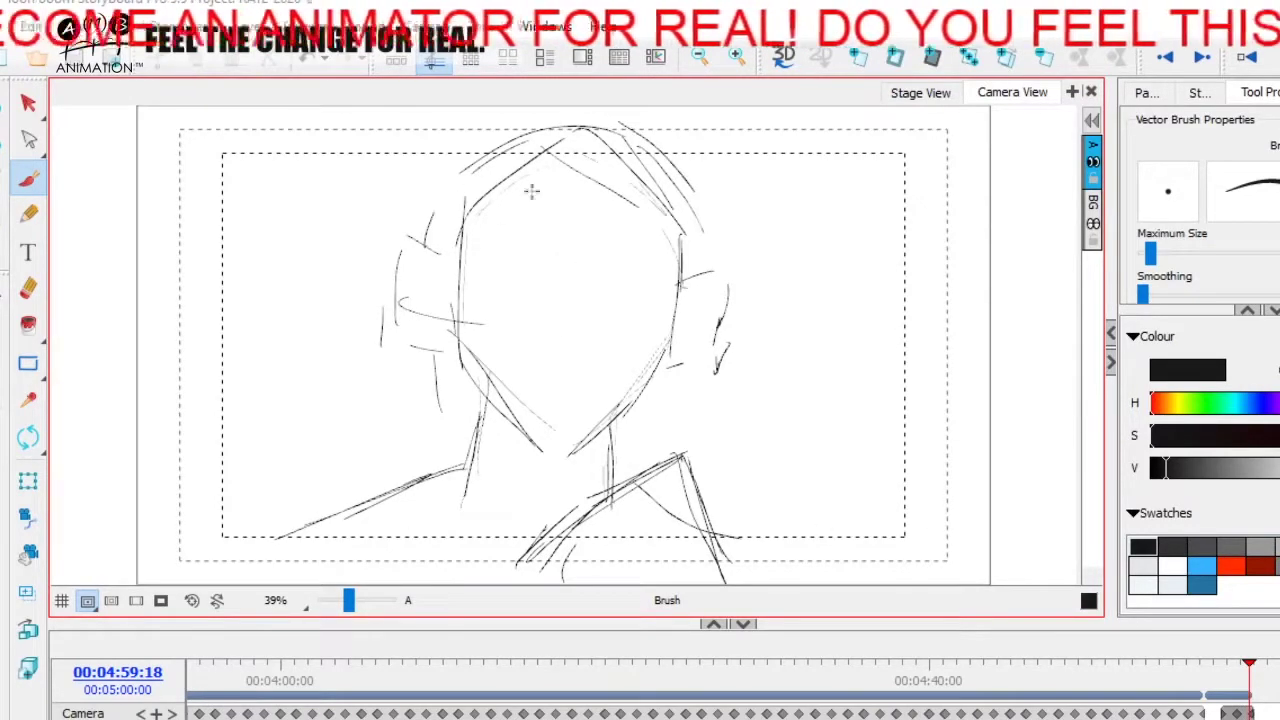
drag(462, 241, 690, 250)
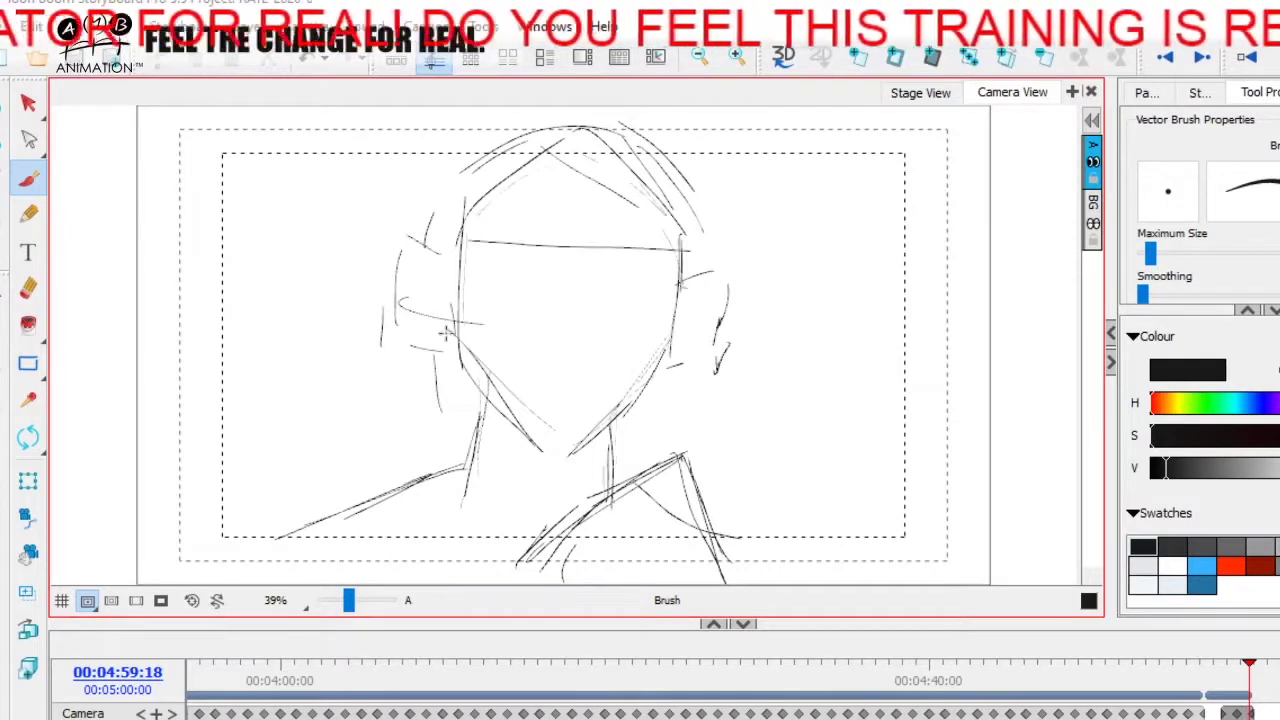
drag(460, 345, 656, 355)
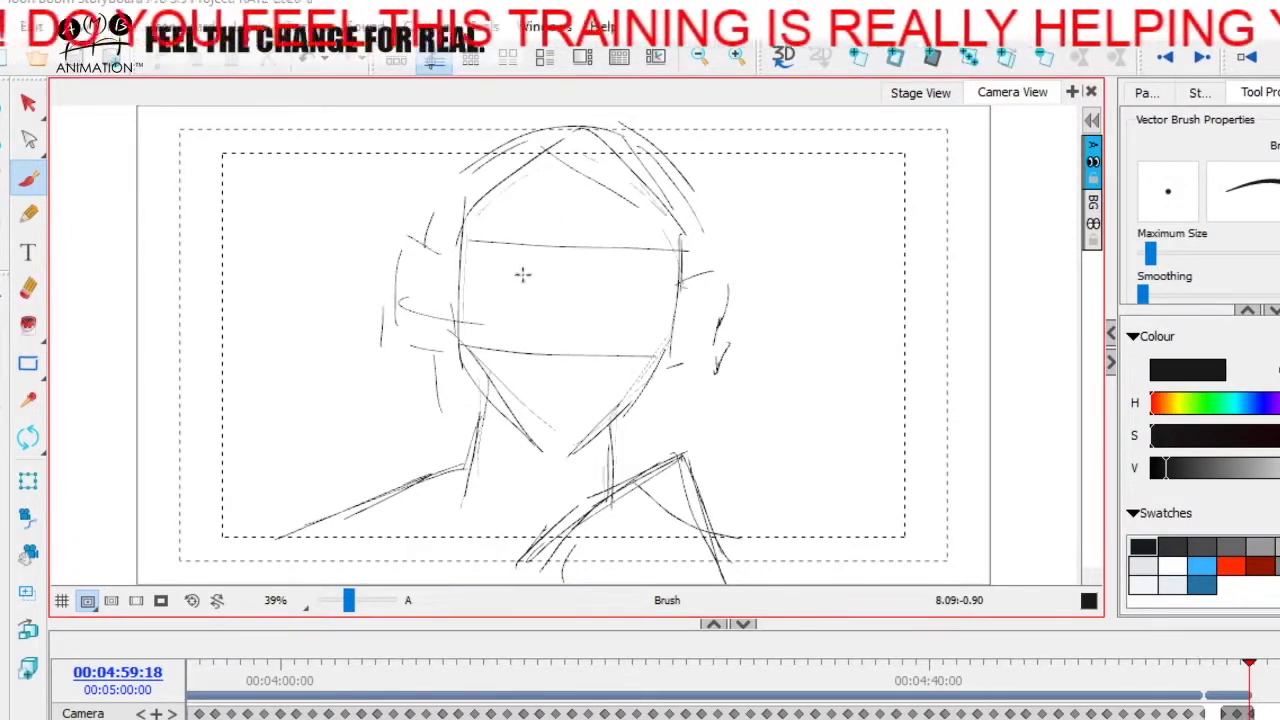
drag(444, 288, 702, 318)
key(ctrl+z)
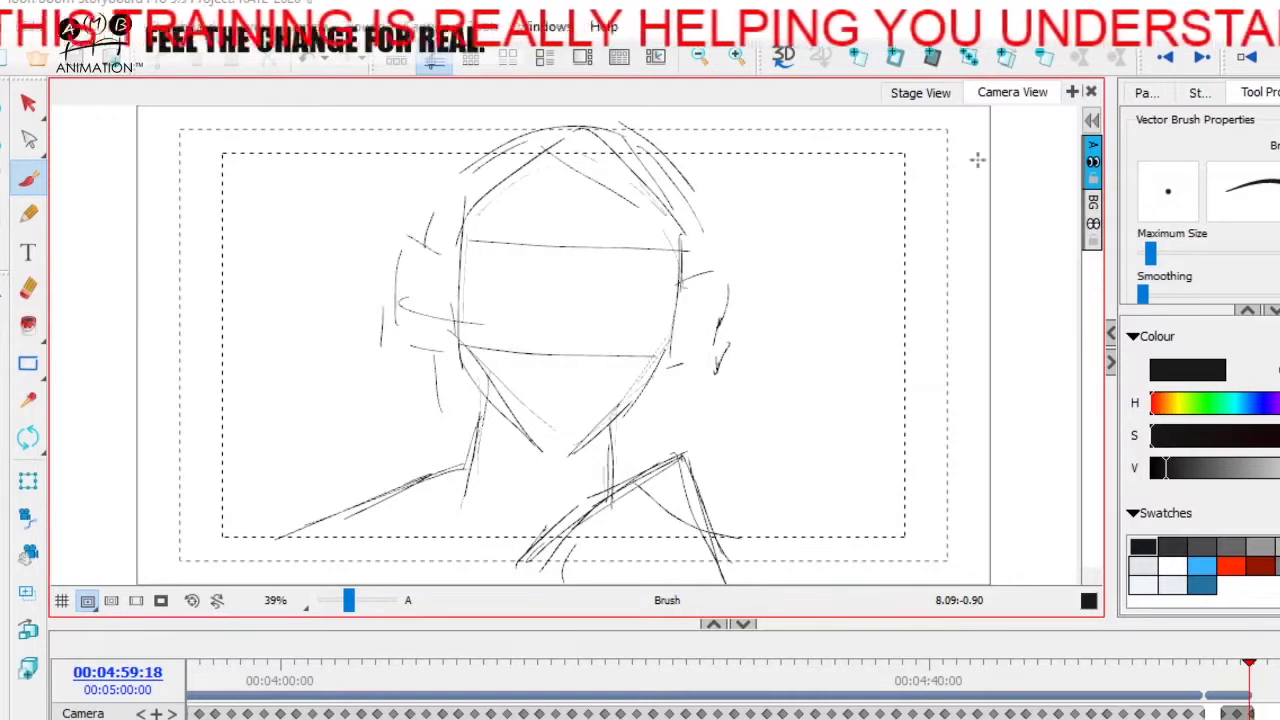
Add short horizontal construction strokes beside and just below the eye-level guide line.
drag(456, 246, 483, 252)
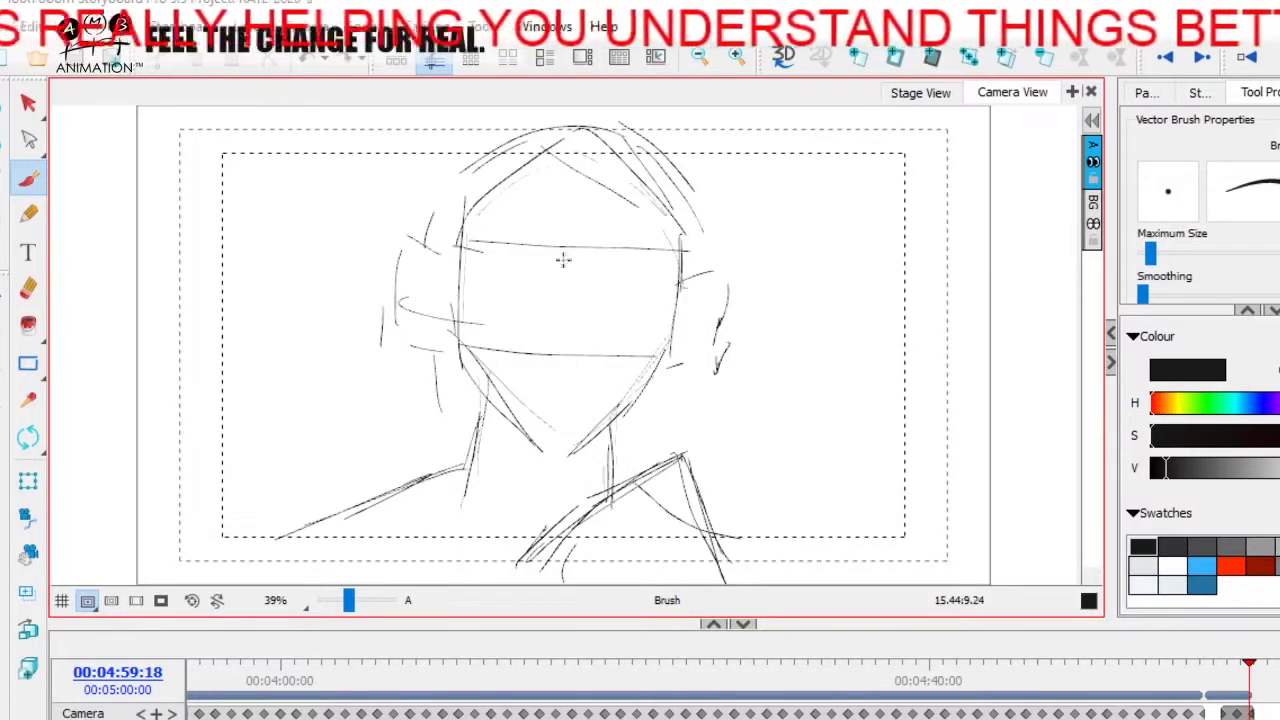
drag(573, 261, 612, 262)
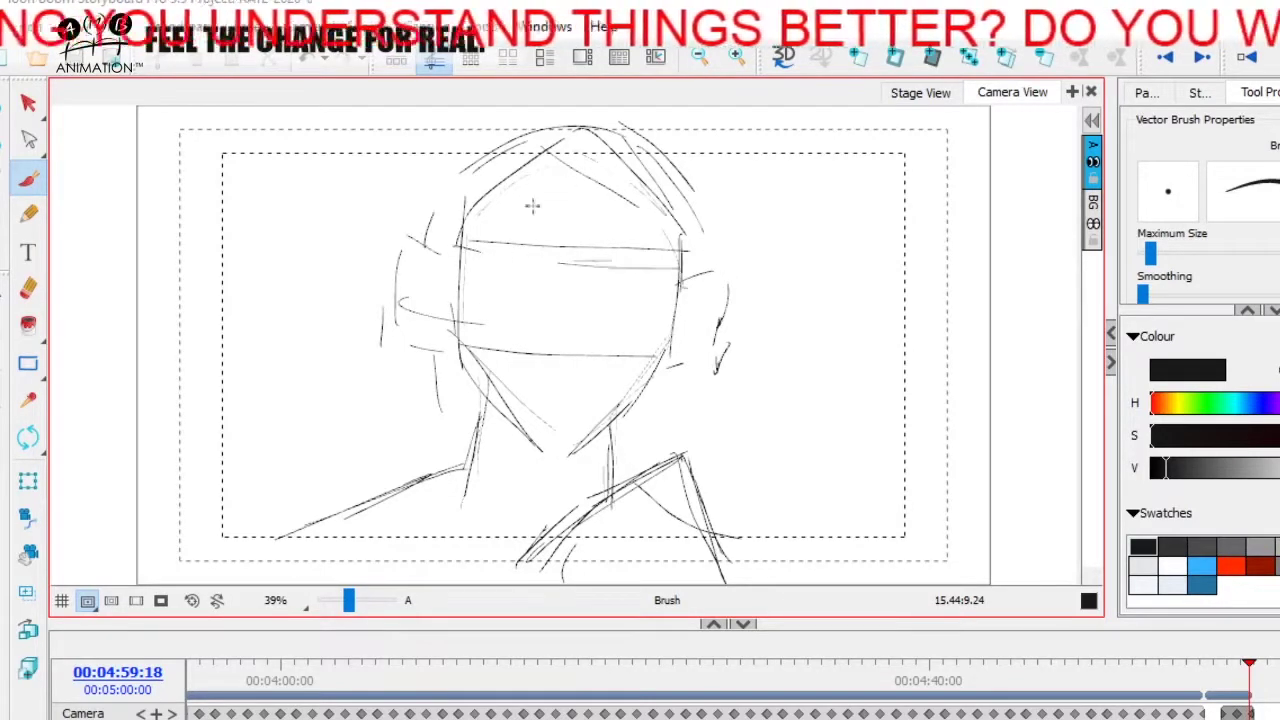
drag(548, 263, 650, 266)
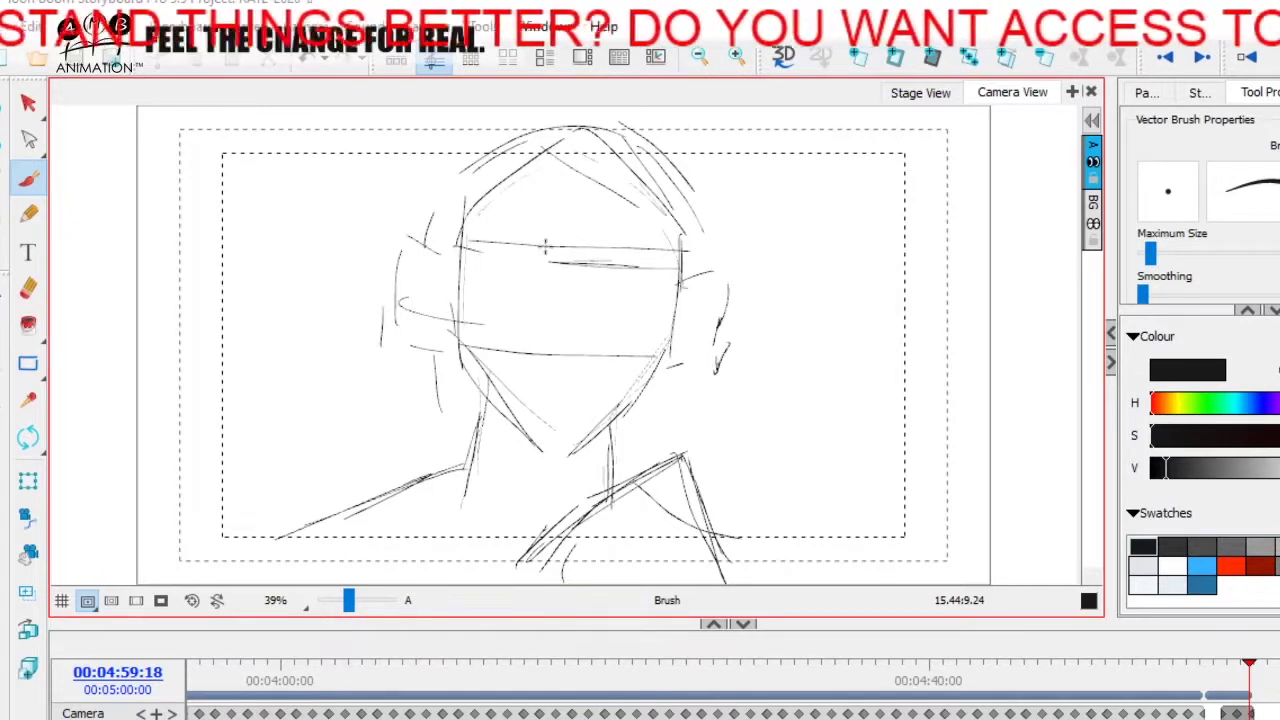
Sketch two round eyes on the upper guide line with nose-bridge arcs between them and brows slanting down toward the centre.
mouse_move(498, 246)
mouse_down()
mouse_move(530, 228)
mouse_move(508, 266)
mouse_move(540, 240)
mouse_up()
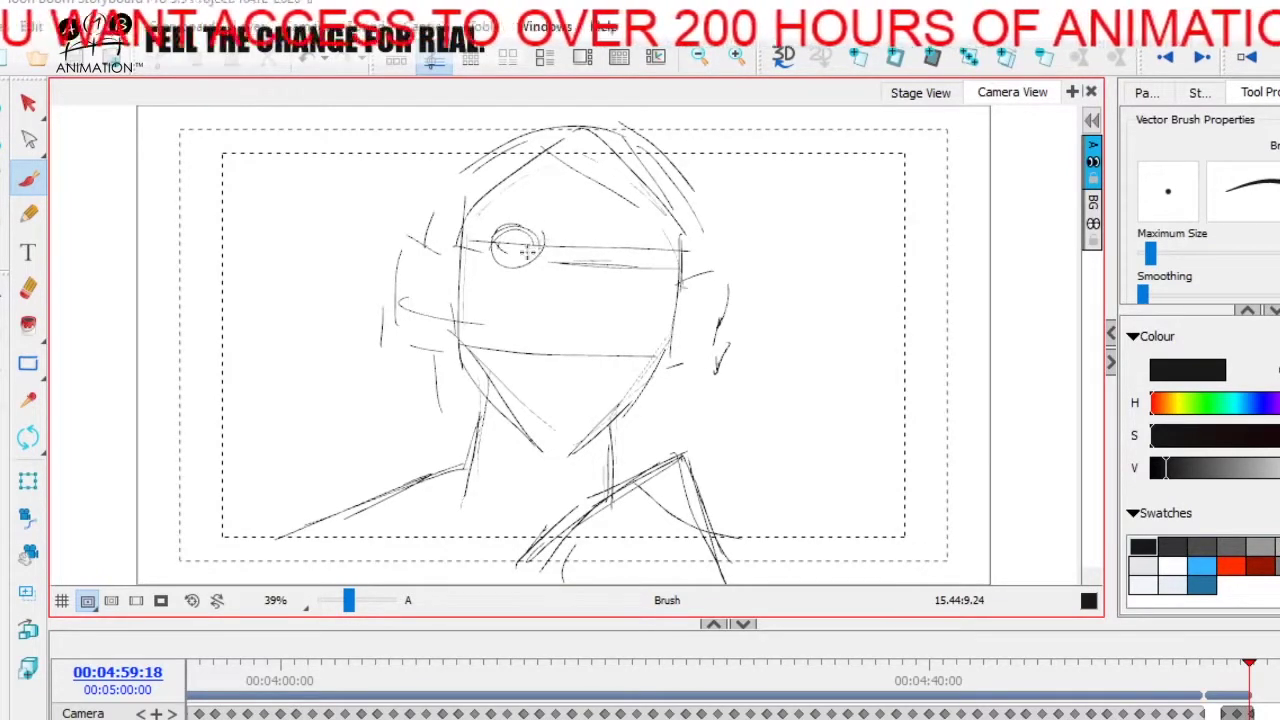
mouse_move(528, 252)
mouse_down()
mouse_move(614, 256)
mouse_move(640, 228)
mouse_move(662, 240)
mouse_move(645, 235)
mouse_move(653, 224)
mouse_move(660, 264)
mouse_move(543, 230)
mouse_move(540, 256)
mouse_up()
drag(510, 213, 548, 258)
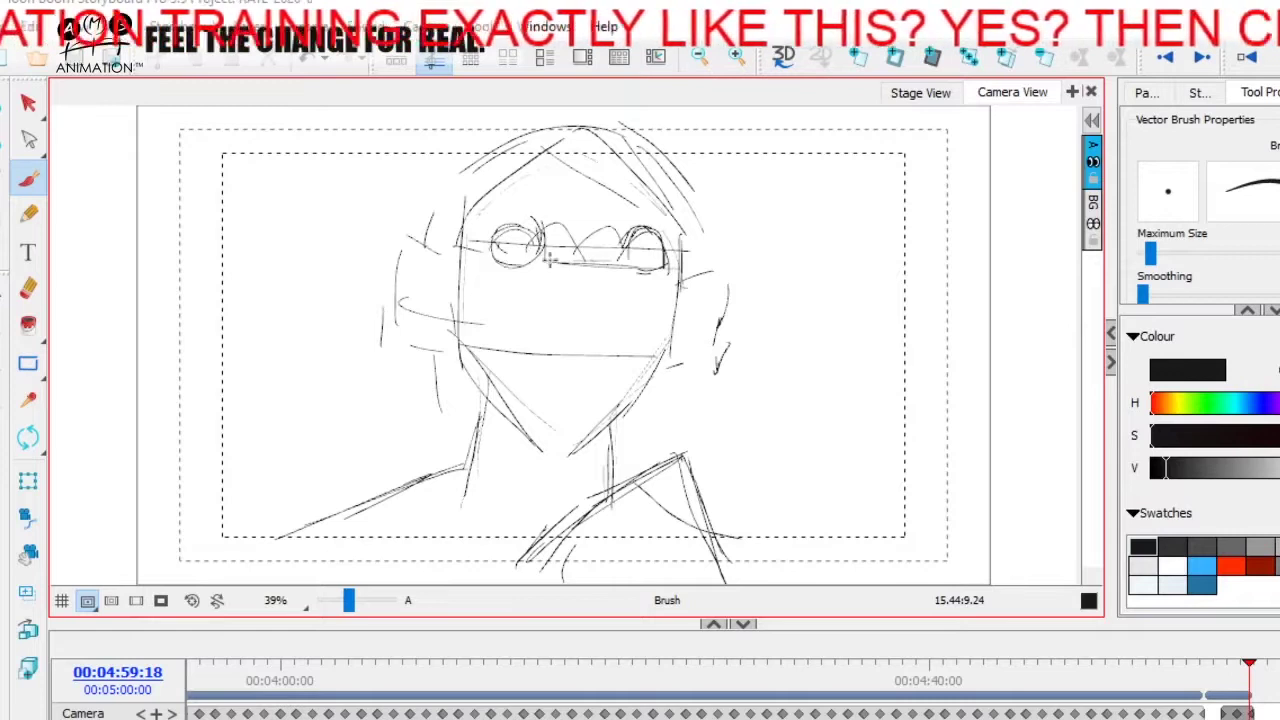
mouse_move(508, 192)
mouse_down()
mouse_move(556, 228)
mouse_move(511, 194)
mouse_move(568, 230)
mouse_move(651, 214)
mouse_move(676, 227)
mouse_move(614, 236)
mouse_up()
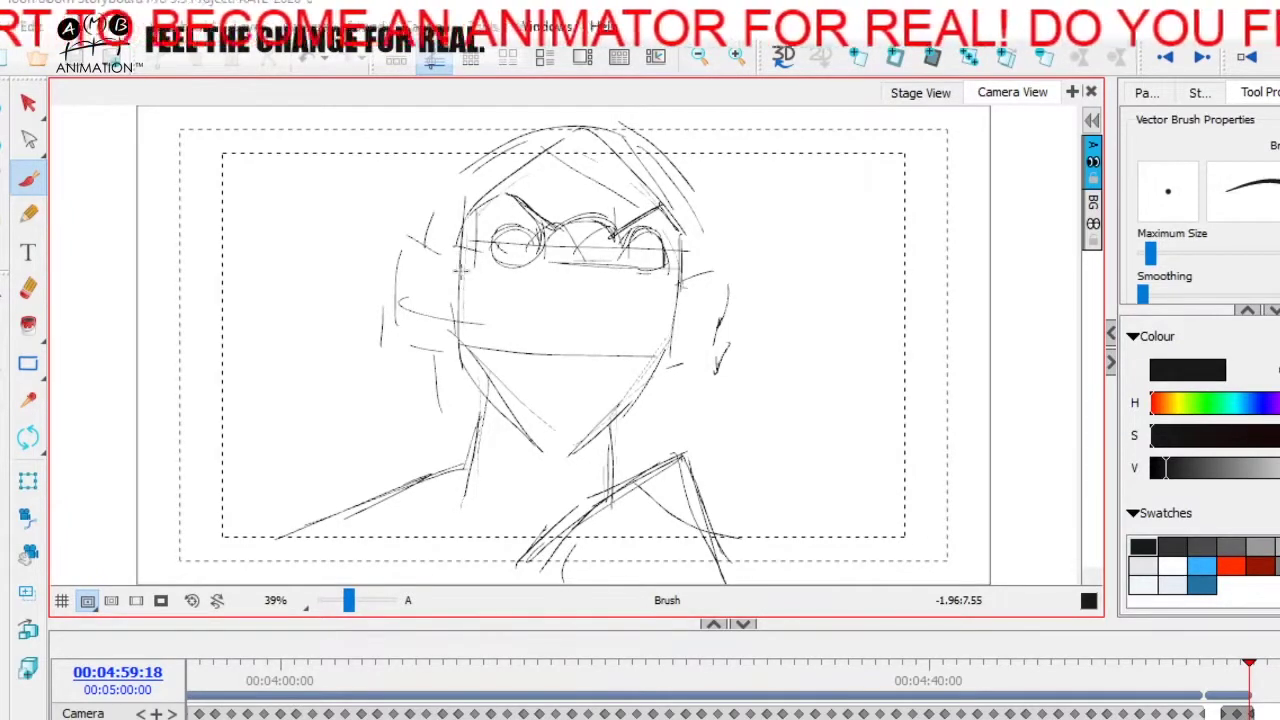
Sketch a diagonal cheek line, darken the mouth-level guide line and drop vertical guides from both eyes down to it.
drag(470, 294, 548, 362)
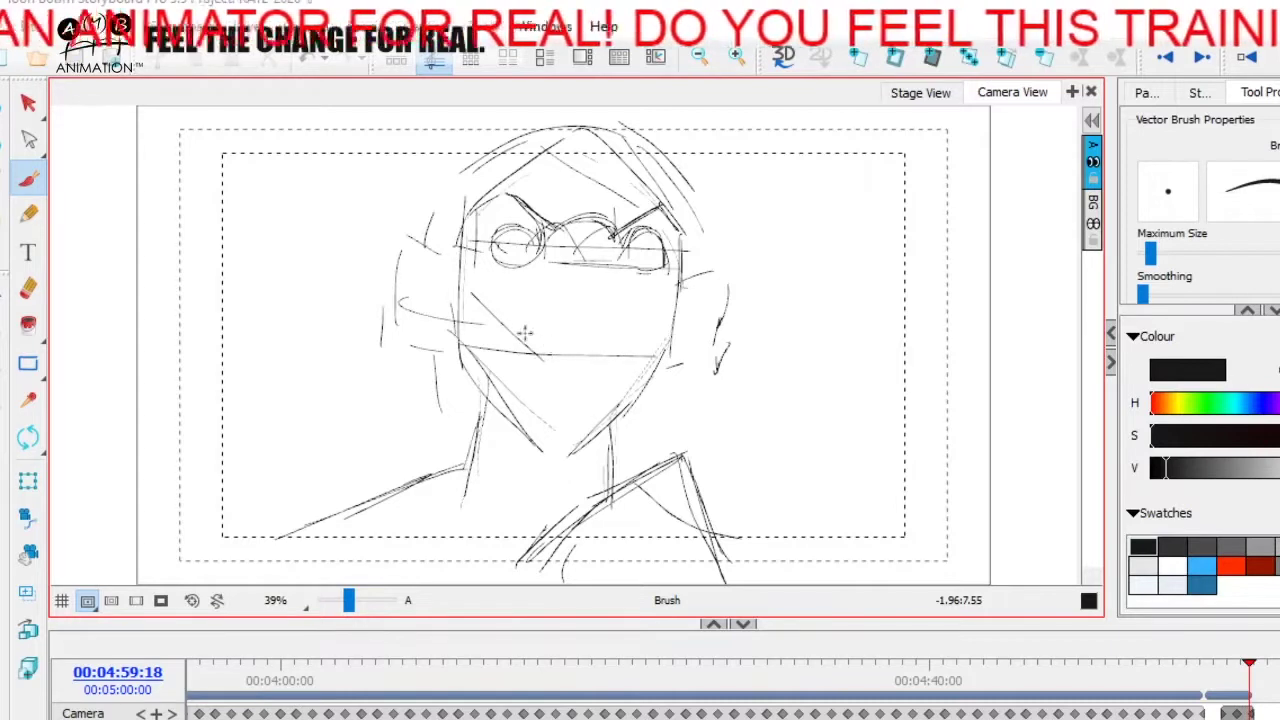
mouse_move(606, 354)
mouse_down()
mouse_move(540, 346)
mouse_move(598, 358)
mouse_up()
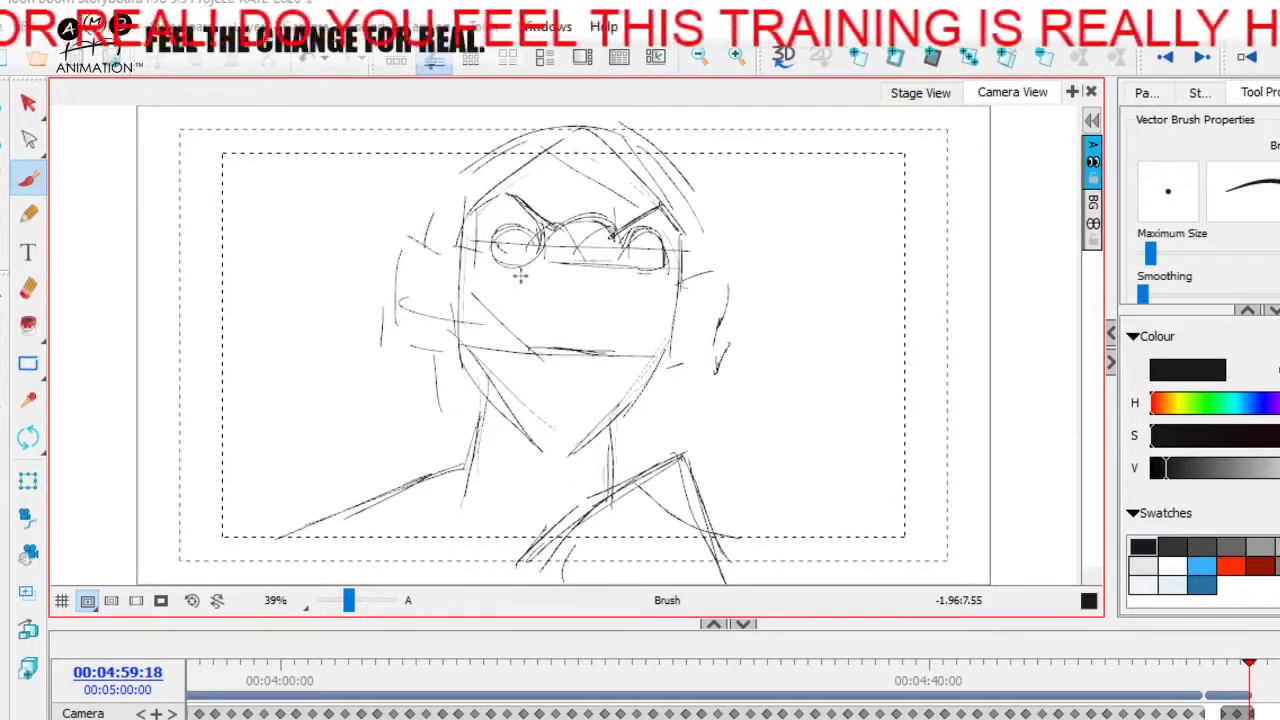
drag(522, 236, 520, 352)
drag(636, 238, 640, 368)
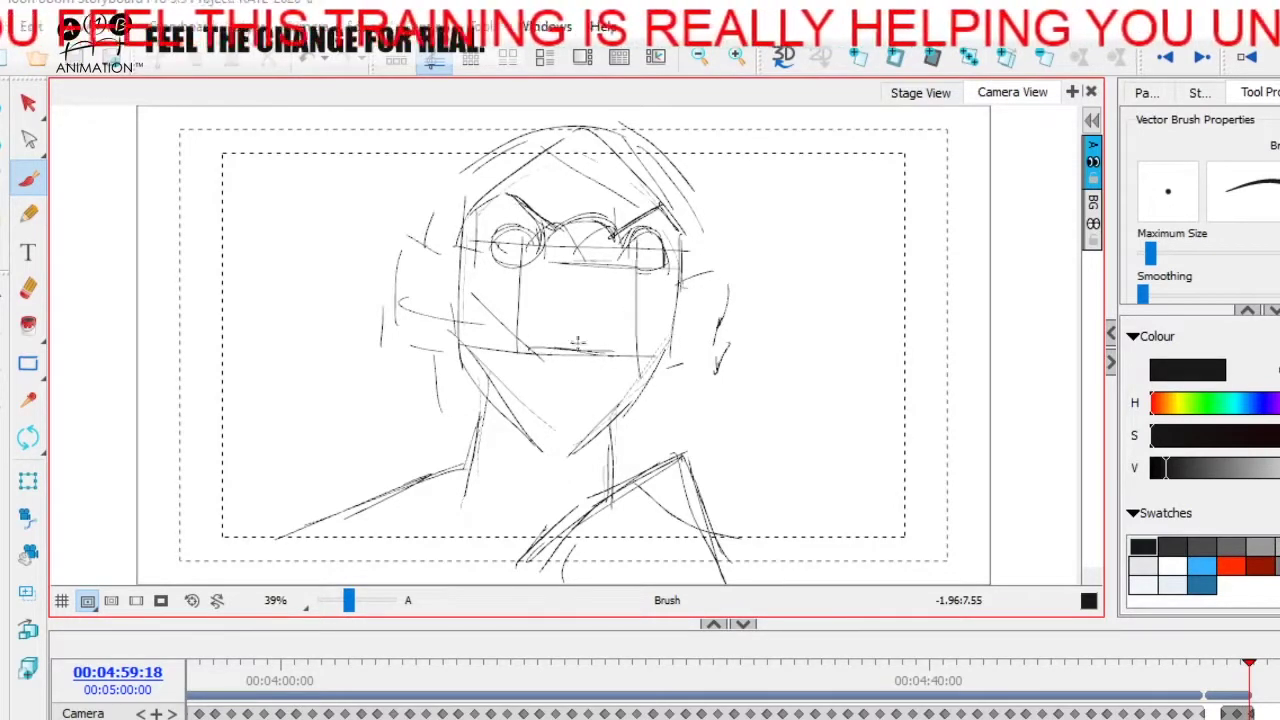
drag(543, 346, 618, 355)
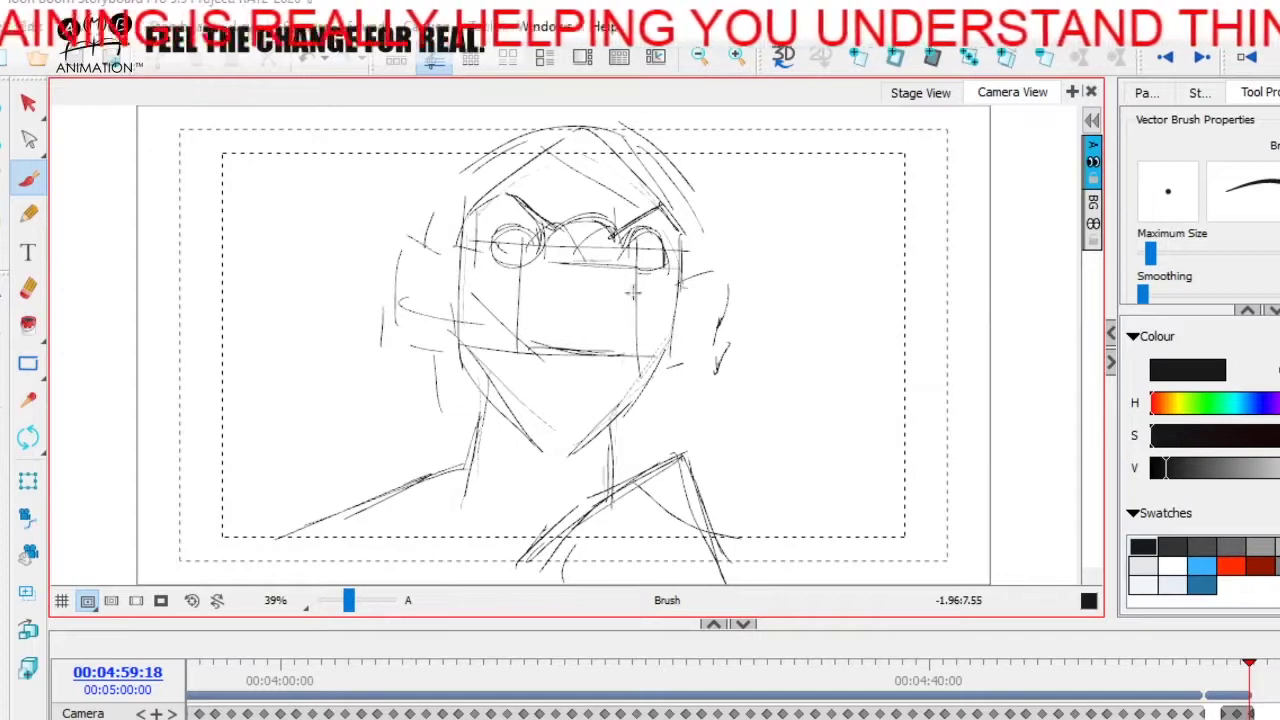
drag(633, 268, 619, 354)
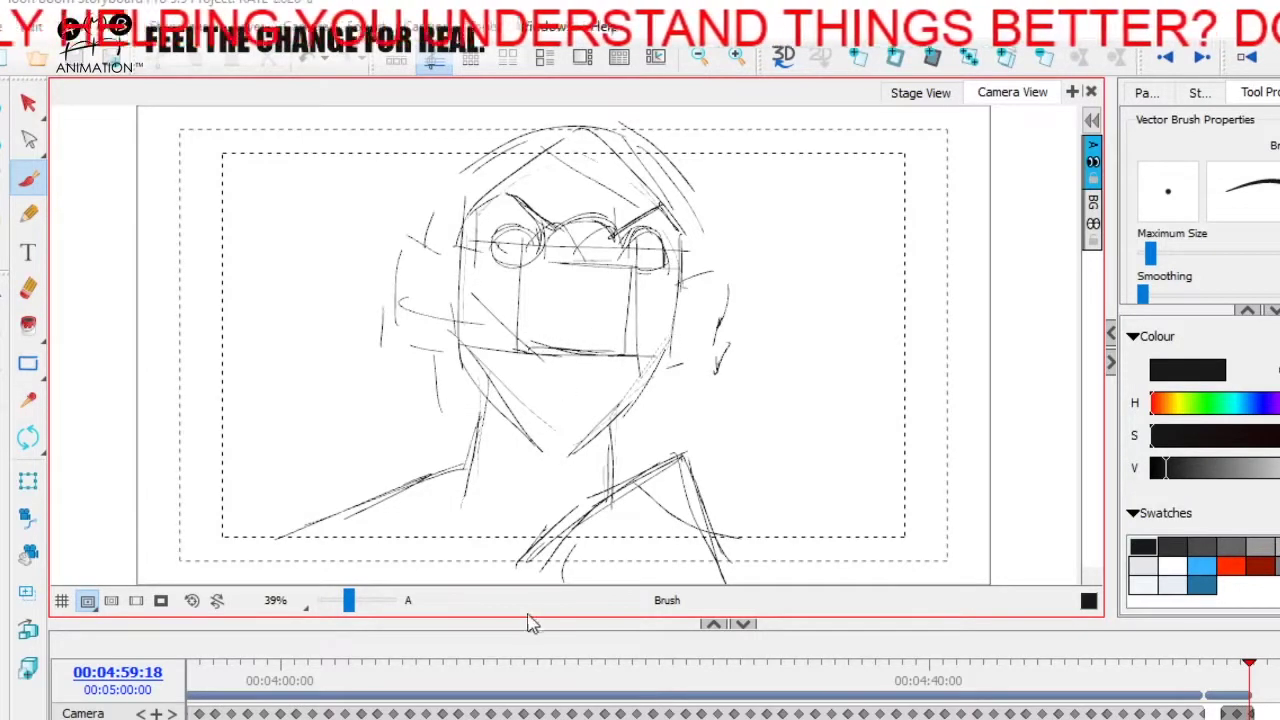
Sketch the nose's side line and its angular tip midway between the eyes and the mouth guide line.
mouse_move(532, 290)
mouse_down()
mouse_move(620, 290)
mouse_move(600, 330)
mouse_move(630, 318)
mouse_up()
key(ctrl+z)
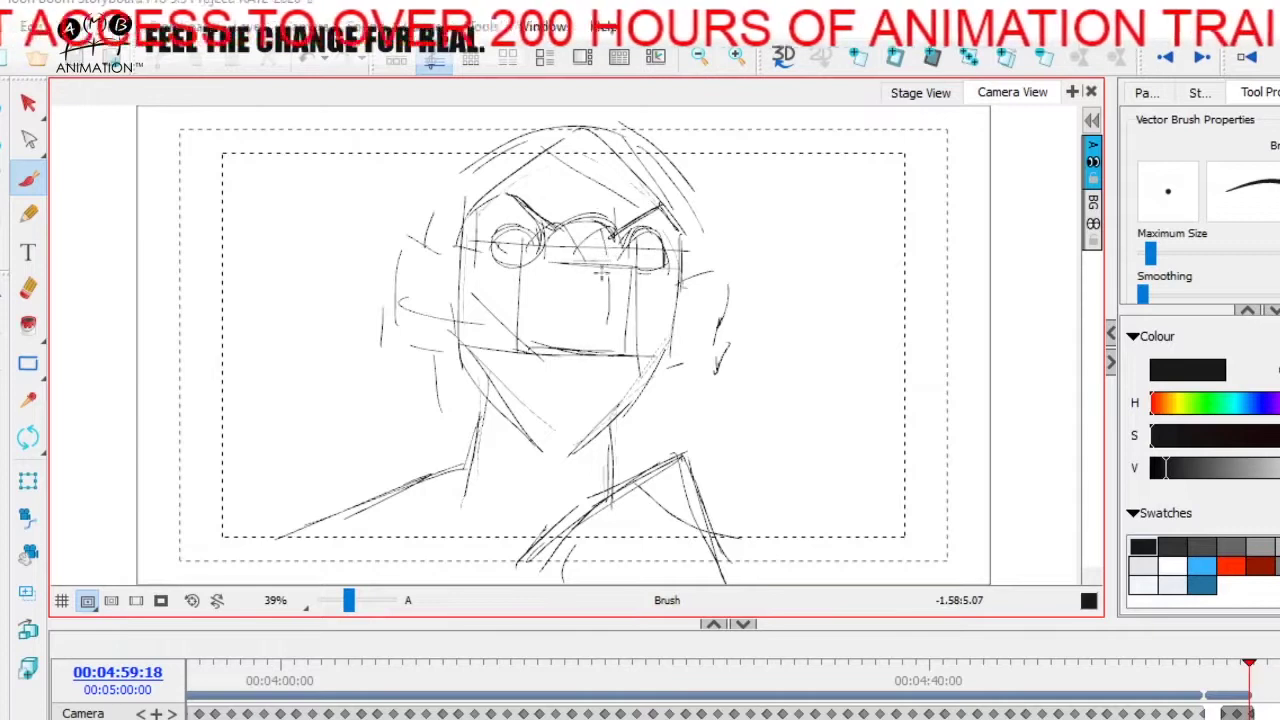
mouse_move(590, 243)
mouse_down()
mouse_move(609, 298)
mouse_move(560, 318)
mouse_move(607, 307)
mouse_move(581, 326)
mouse_move(610, 318)
mouse_move(580, 330)
mouse_move(552, 318)
mouse_move(568, 302)
mouse_up()
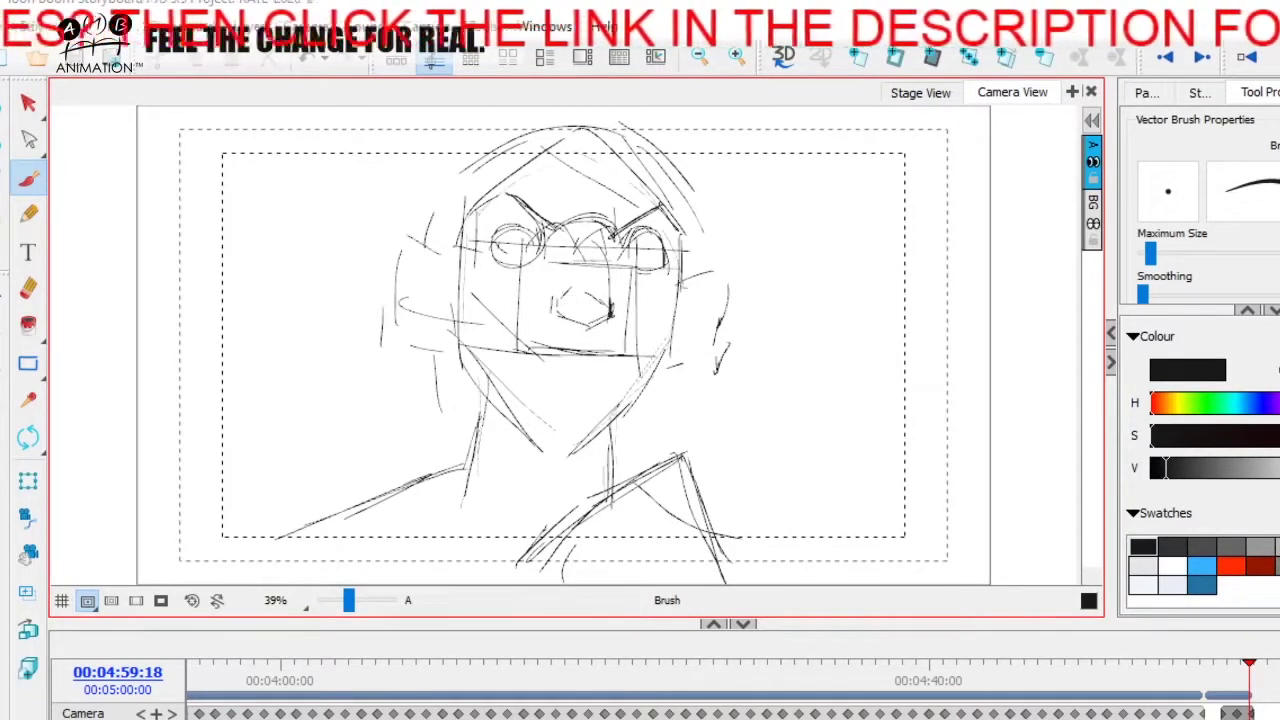
mouse_move(558, 305)
mouse_down()
mouse_move(596, 222)
mouse_move(610, 316)
mouse_move(588, 230)
mouse_up()
drag(588, 230, 559, 331)
key(ctrl+z)
key(ctrl+z)
key(ctrl+z)
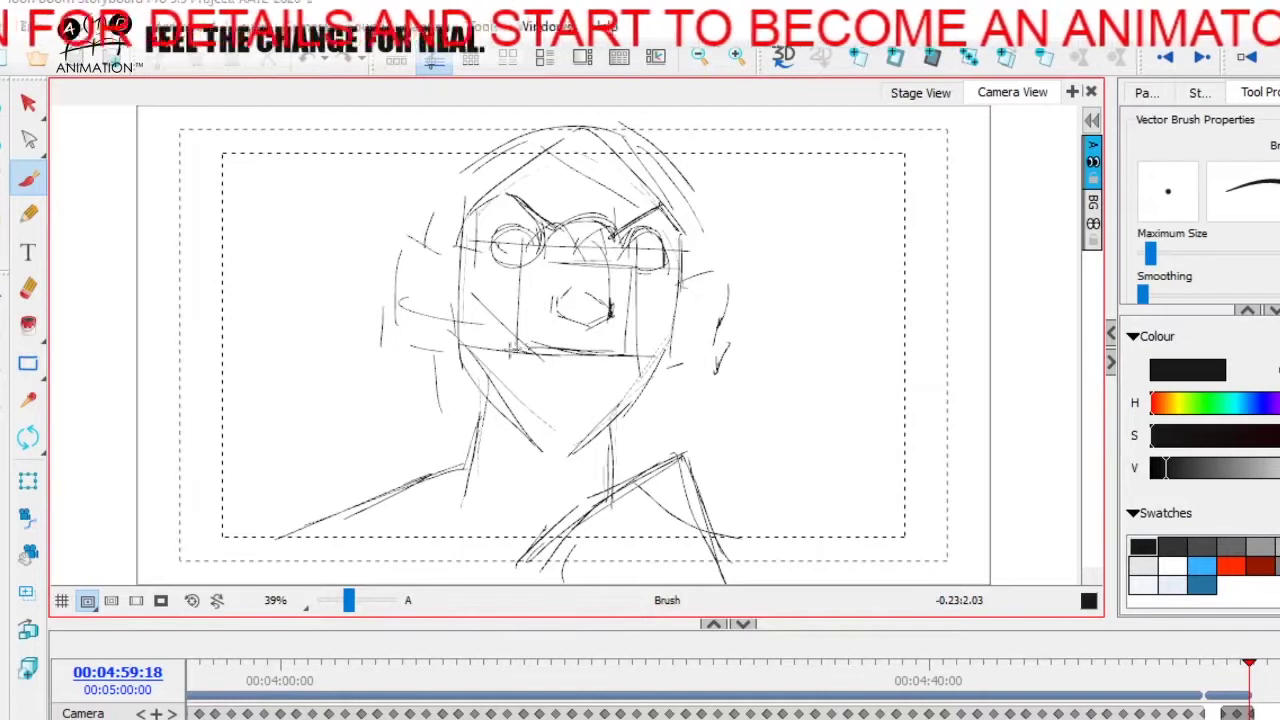
Draw a wide smiling mouth with a V-shaped lower lip and mark the pointed chin below it.
drag(511, 350, 583, 358)
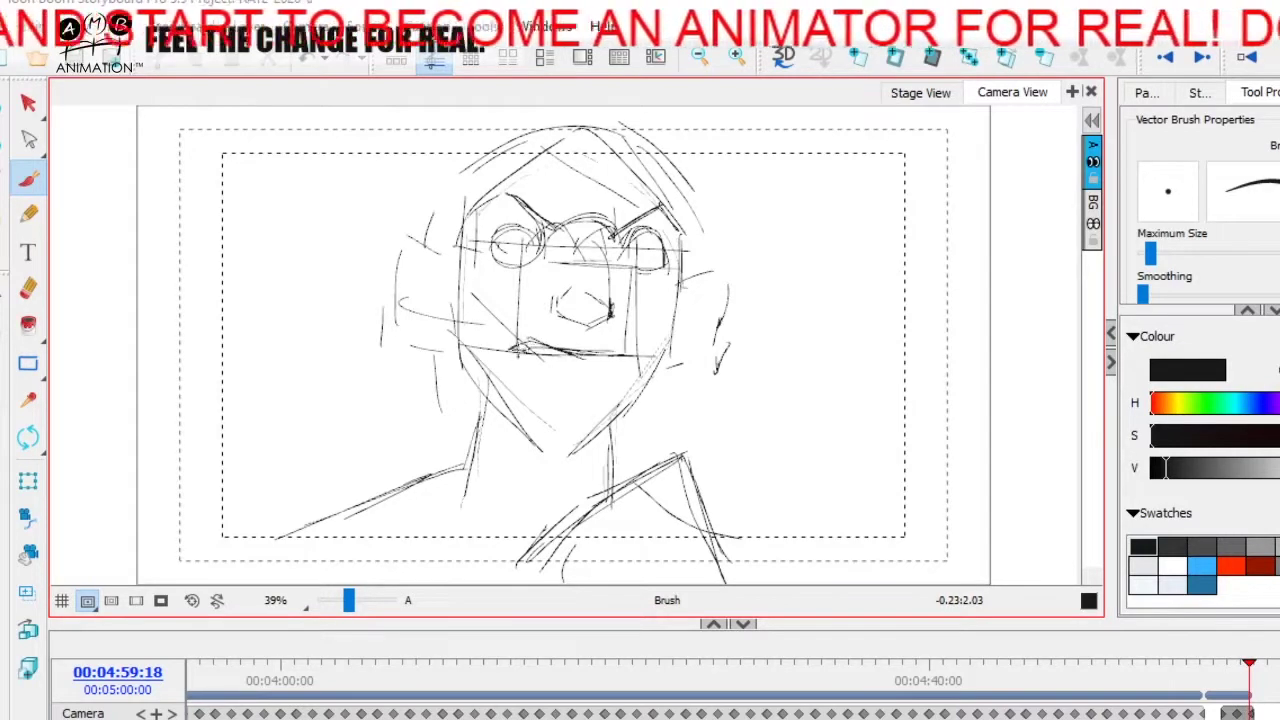
mouse_move(502, 345)
mouse_down()
mouse_move(578, 362)
mouse_move(626, 344)
mouse_move(592, 382)
mouse_move(610, 372)
mouse_move(540, 380)
mouse_move(580, 392)
mouse_up()
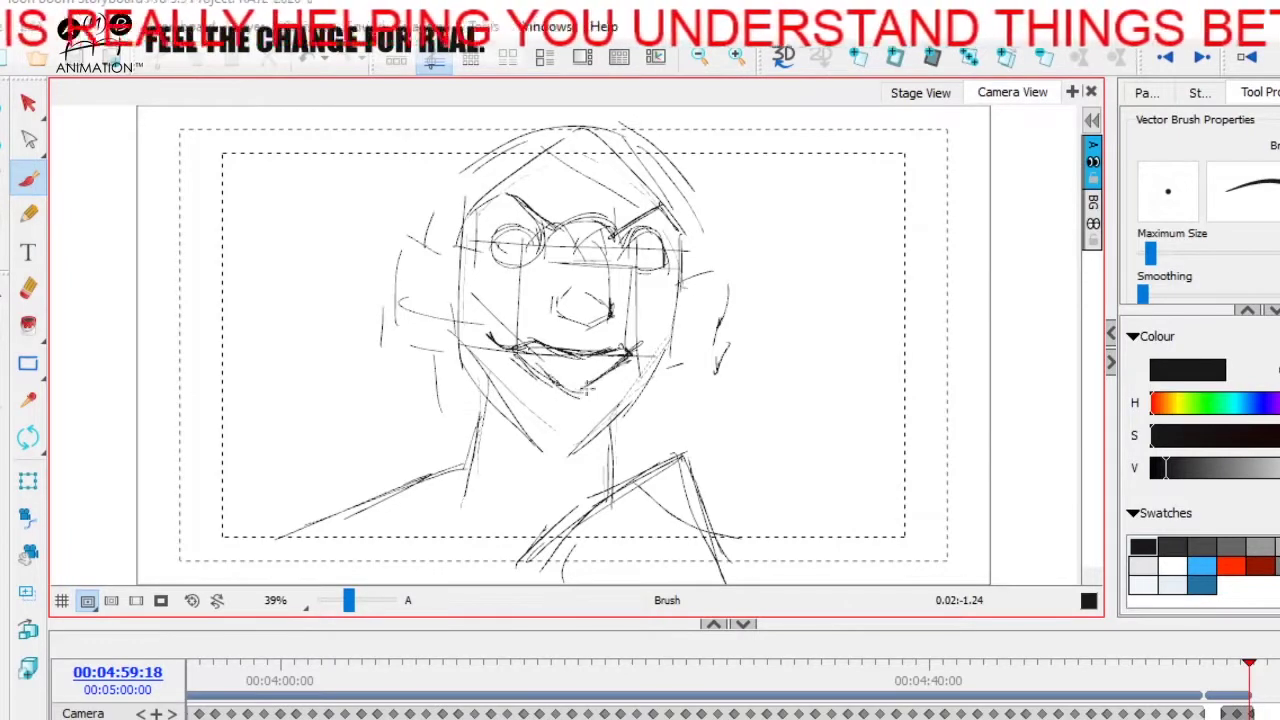
mouse_move(524, 360)
mouse_down()
mouse_move(575, 393)
mouse_move(605, 362)
mouse_up()
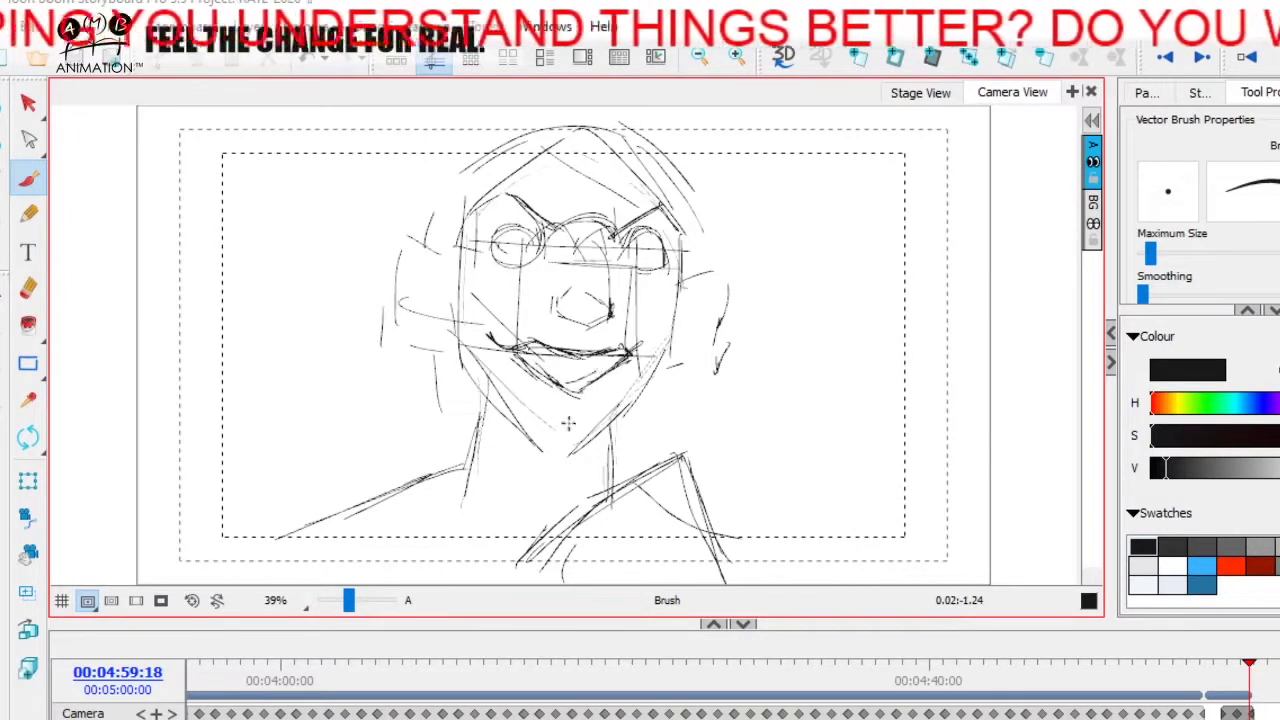
mouse_move(564, 423)
mouse_down()
mouse_move(588, 424)
mouse_move(559, 456)
mouse_up()
drag(520, 412, 561, 463)
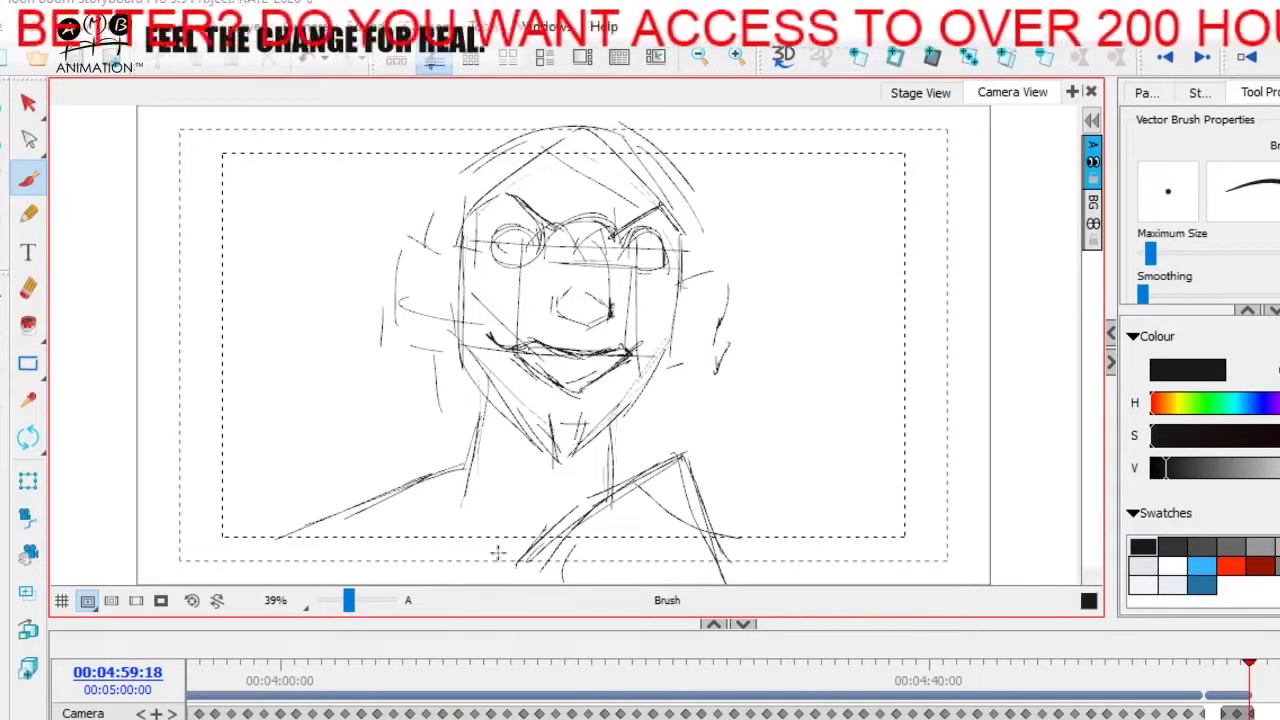
Sketch the ears on both sides of the head with squared lobes beneath them.
mouse_move(465, 272)
mouse_down()
mouse_move(425, 275)
mouse_move(410, 322)
mouse_move(412, 257)
mouse_up()
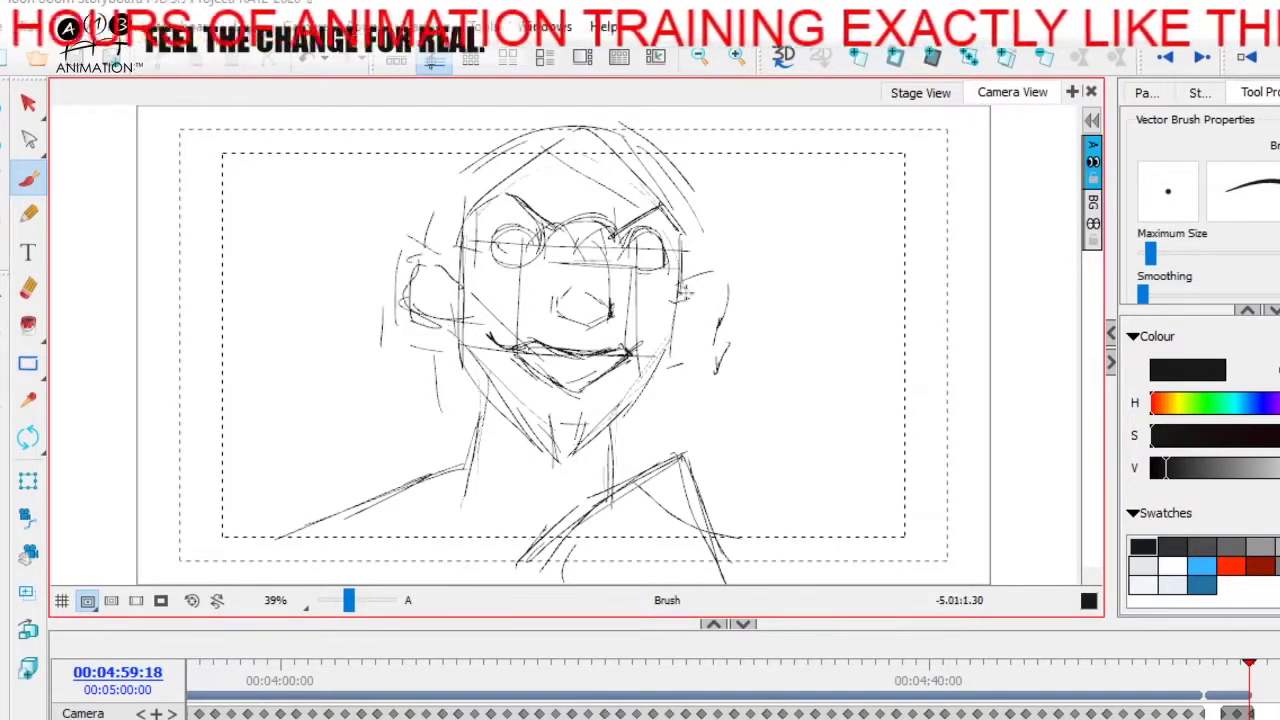
mouse_move(686, 289)
mouse_down()
mouse_move(685, 326)
mouse_move(706, 353)
mouse_move(664, 366)
mouse_up()
mouse_move(393, 305)
mouse_down()
mouse_move(392, 348)
mouse_move(455, 318)
mouse_move(423, 378)
mouse_up()
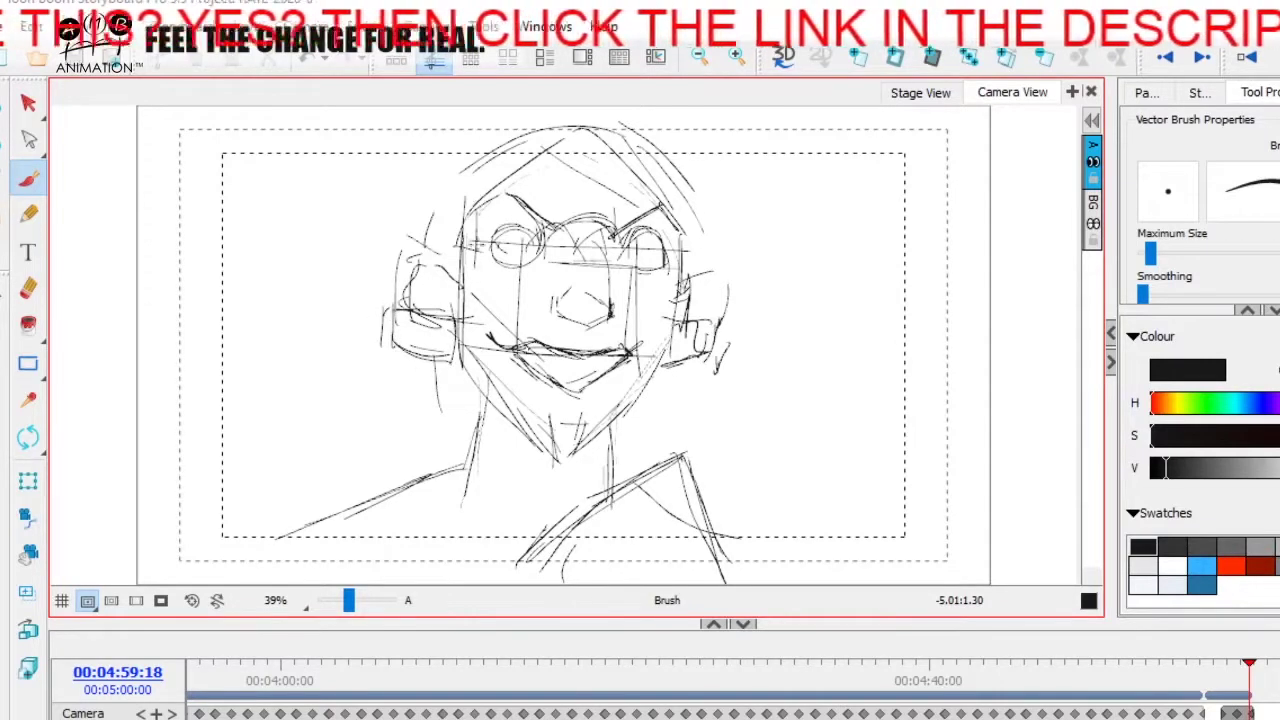
Reinforce the head outline with repeated arcs from the left temple over the crown to the right temple.
drag(440, 232, 441, 207)
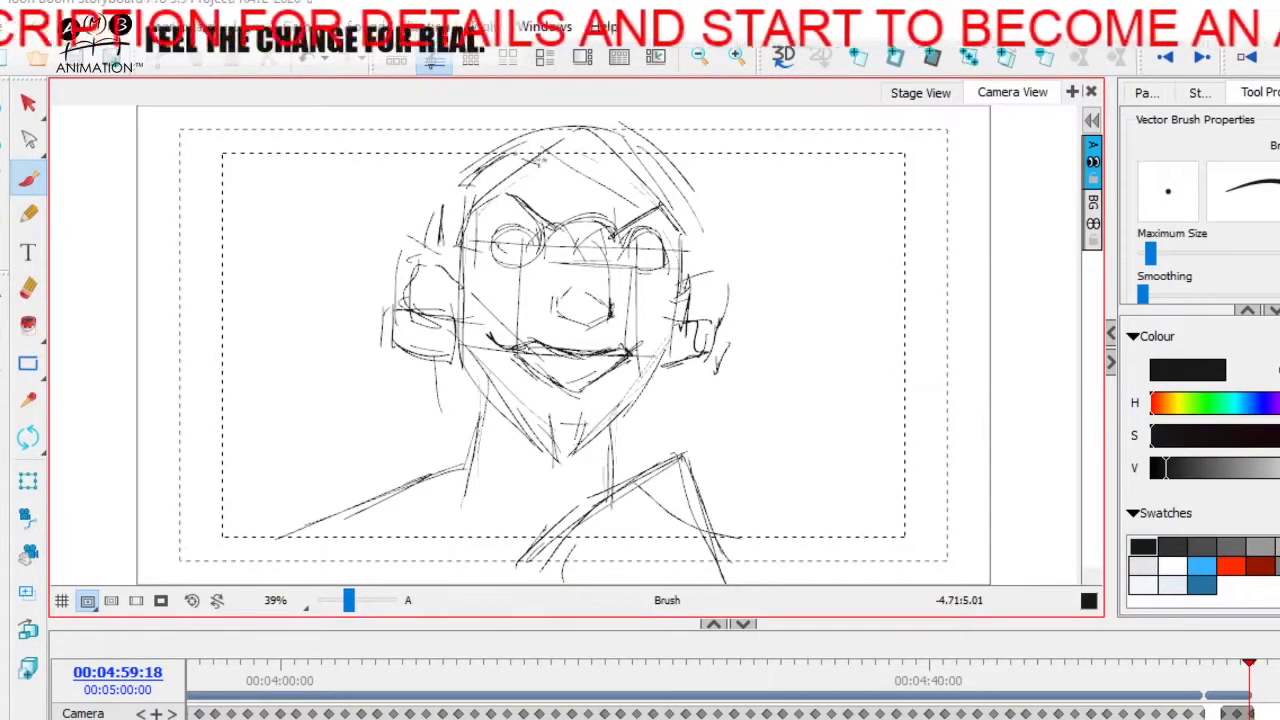
mouse_move(538, 144)
mouse_down()
mouse_move(585, 138)
mouse_move(632, 172)
mouse_move(585, 134)
mouse_move(642, 168)
mouse_move(675, 197)
mouse_move(680, 258)
mouse_up()
drag(662, 230, 688, 276)
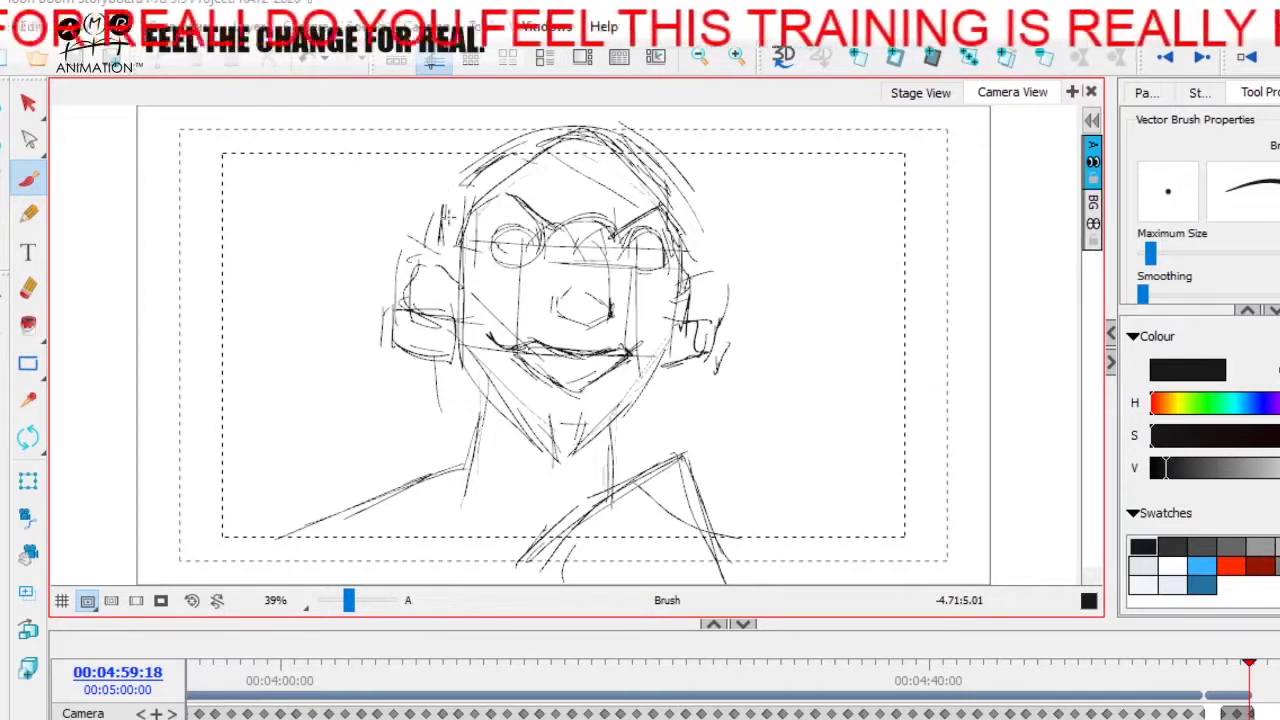
drag(448, 196, 442, 240)
mouse_move(449, 202)
mouse_down()
mouse_move(531, 170)
mouse_move(566, 129)
mouse_up()
mouse_move(482, 160)
mouse_down()
mouse_move(540, 130)
mouse_move(628, 134)
mouse_up()
mouse_move(450, 200)
mouse_down()
mouse_move(457, 178)
mouse_move(678, 184)
mouse_move(684, 234)
mouse_up()
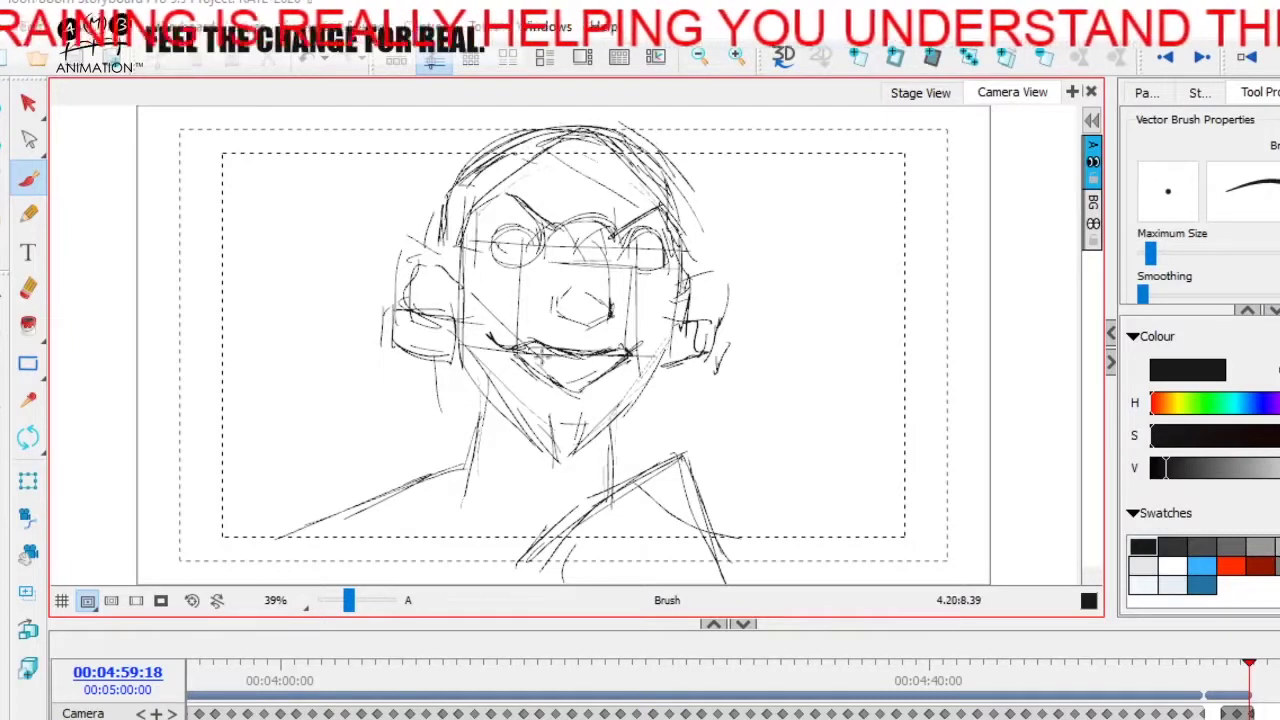
Reinforce both jaw lines and the right cheek edge, and darken the sides of the neck.
mouse_move(468, 309)
mouse_down()
mouse_move(464, 350)
mouse_move(540, 440)
mouse_move(571, 454)
mouse_move(628, 399)
mouse_up()
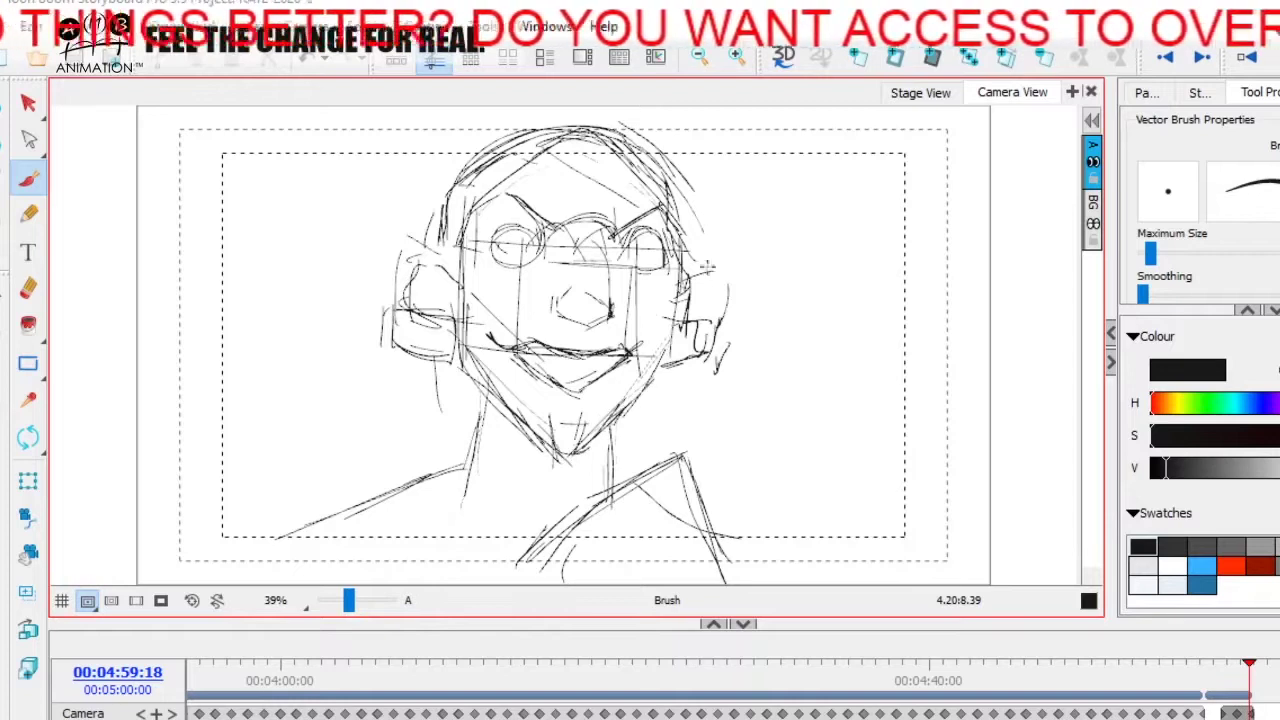
drag(684, 268, 650, 378)
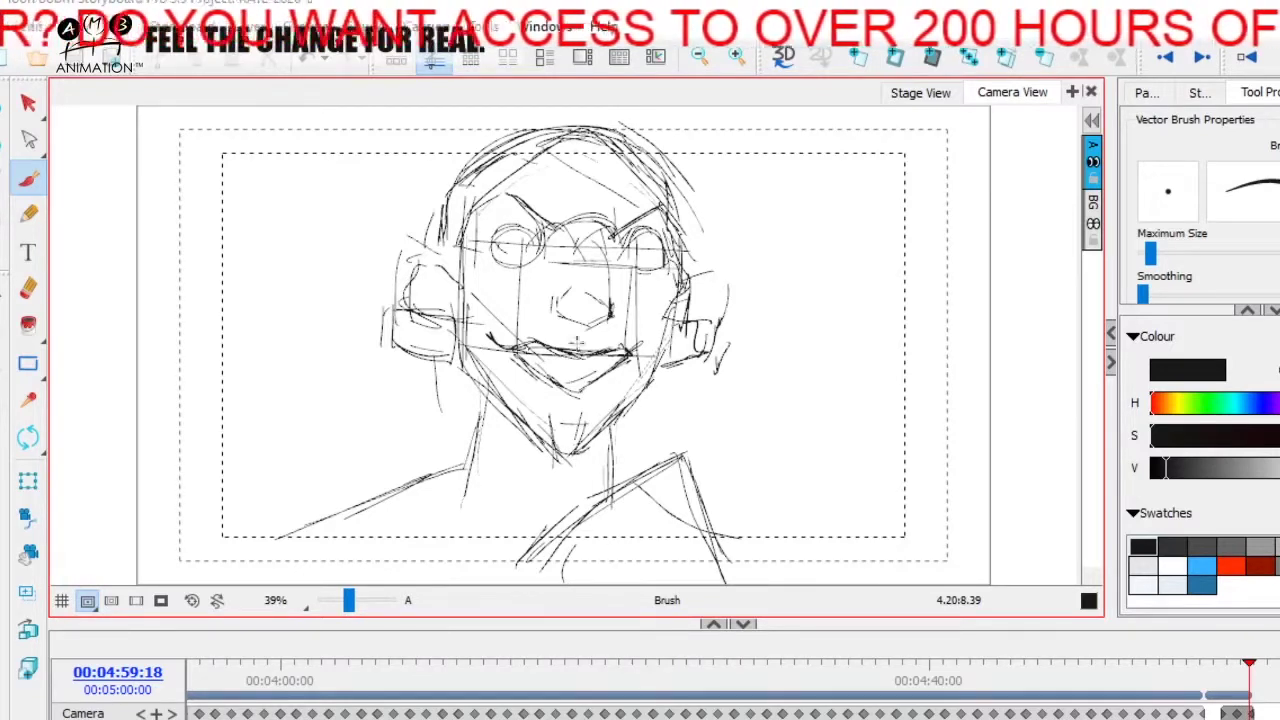
drag(483, 374, 472, 488)
mouse_move(612, 408)
mouse_down()
mouse_move(613, 495)
mouse_move(649, 442)
mouse_up()
Draw a diagonal collar line from the neck base, extend the left shoulder line and add near-vertical sleeve and fold lines below it.
key(space)
mouse_move(483, 462)
mouse_down()
mouse_move(458, 479)
mouse_move(553, 570)
mouse_up()
drag(600, 531, 655, 500)
mouse_move(478, 464)
mouse_down()
mouse_move(333, 508)
mouse_move(337, 577)
mouse_up()
drag(325, 532, 332, 560)
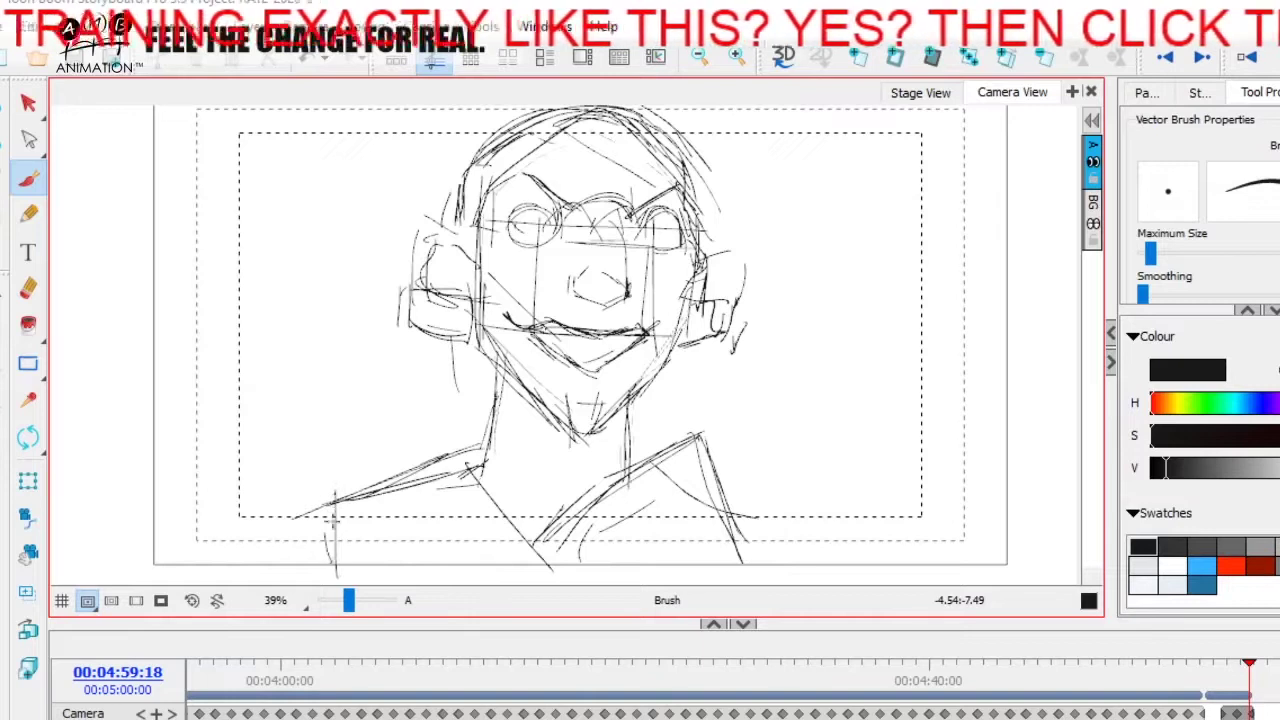
mouse_move(334, 508)
mouse_down()
mouse_move(346, 562)
mouse_move(369, 568)
mouse_up()
drag(395, 489, 415, 572)
drag(331, 505, 278, 537)
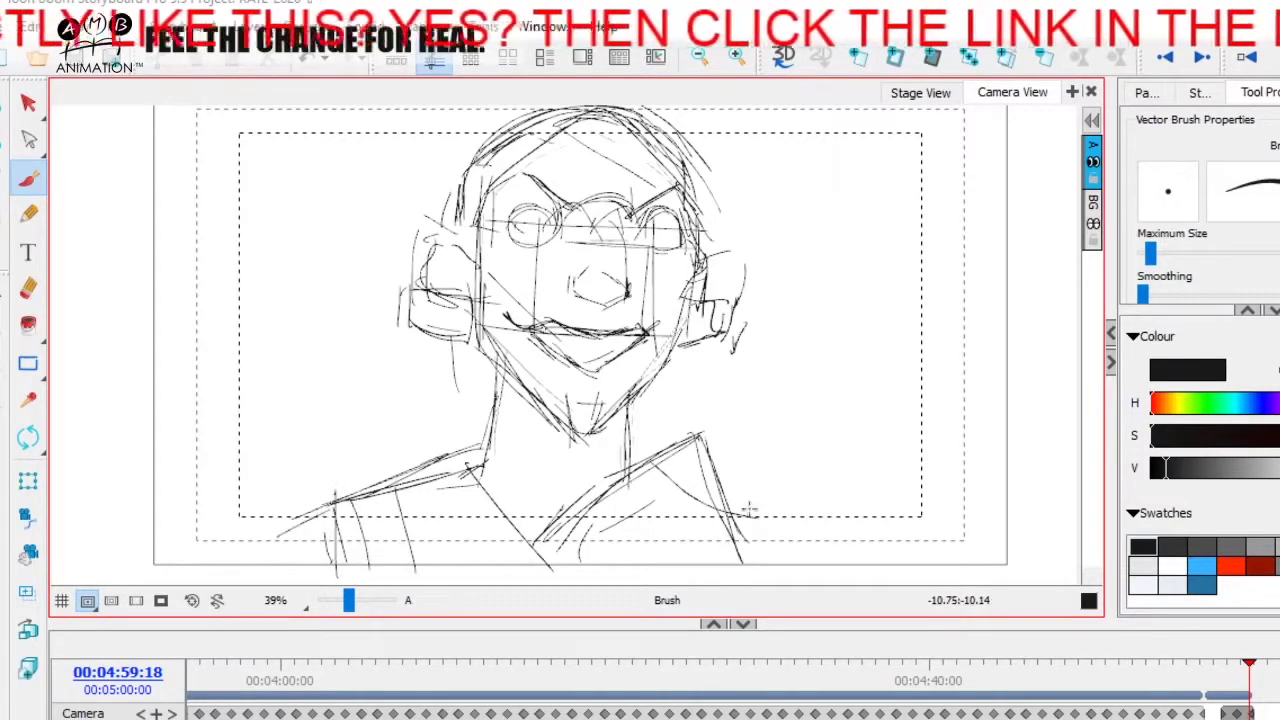
Extend the right shoulder line outward with a short sleeve mark and thicken the angular collar shape with repeated strokes.
drag(736, 503, 835, 530)
mouse_move(740, 505)
mouse_down()
mouse_move(842, 533)
mouse_move(780, 546)
mouse_up()
mouse_move(552, 547)
mouse_down()
mouse_move(612, 481)
mouse_move(672, 447)
mouse_up()
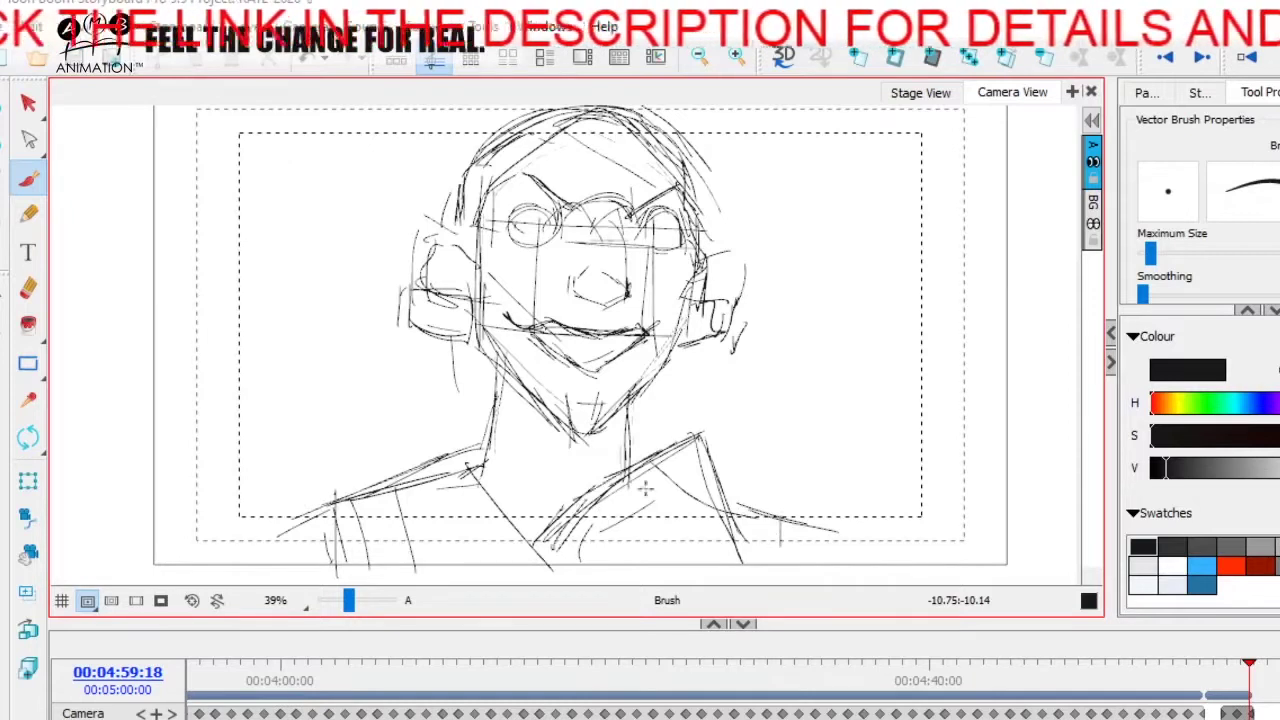
mouse_move(554, 558)
mouse_down()
mouse_move(605, 506)
mouse_move(695, 456)
mouse_move(667, 505)
mouse_up()
mouse_move(587, 558)
mouse_down()
mouse_move(705, 493)
mouse_move(658, 547)
mouse_move(692, 491)
mouse_move(580, 560)
mouse_up()
mouse_move(706, 540)
mouse_down()
mouse_move(694, 508)
mouse_move(752, 566)
mouse_up()
mouse_move(692, 466)
mouse_down()
mouse_move(756, 566)
mouse_move(674, 446)
mouse_move(738, 529)
mouse_move(688, 434)
mouse_up()
Thicken the top of the head outline with further arcs across the crown and its right side.
key(space)
drag(776, 336, 758, 374)
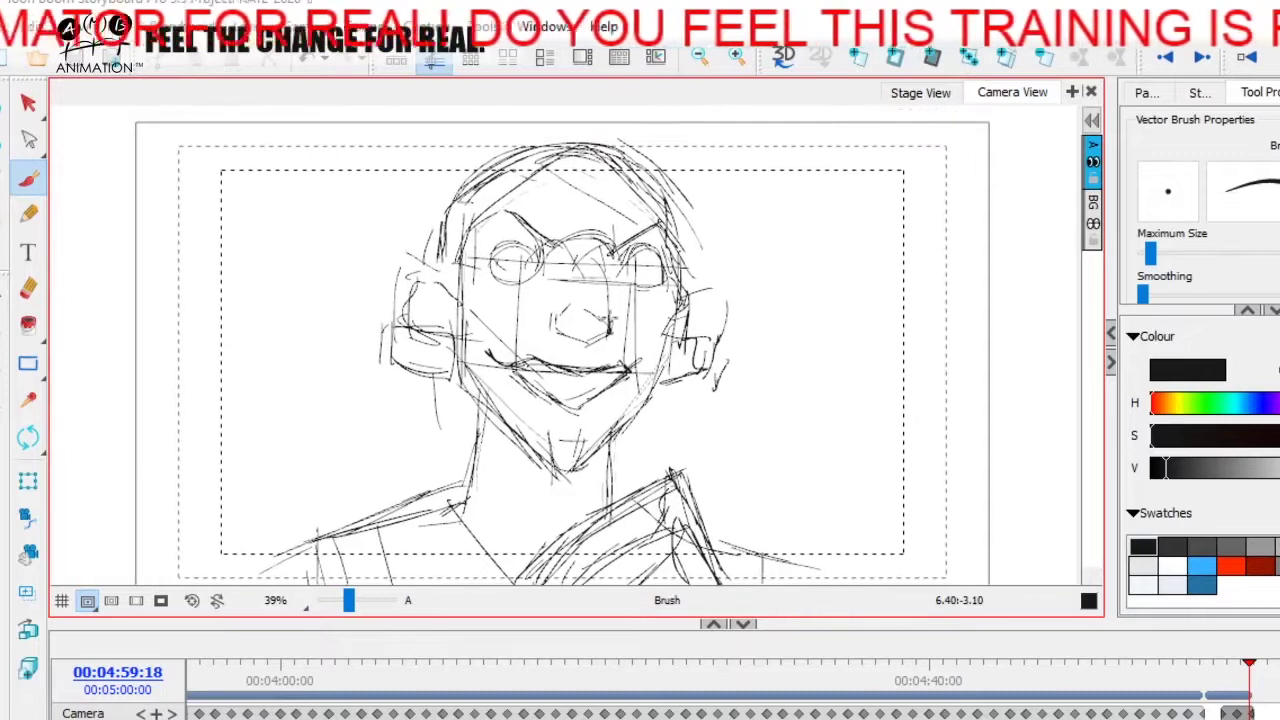
mouse_move(448, 220)
mouse_down()
mouse_move(442, 248)
mouse_move(464, 186)
mouse_move(546, 146)
mouse_move(644, 186)
mouse_up()
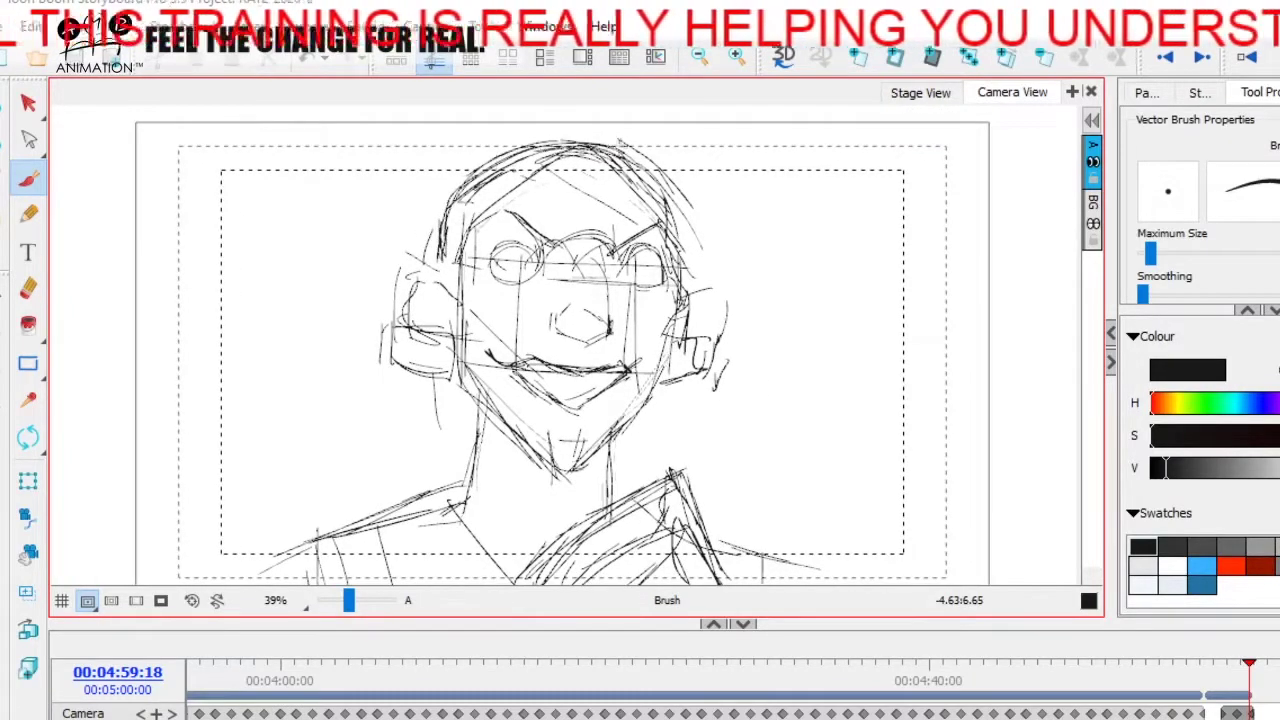
drag(620, 144, 674, 204)
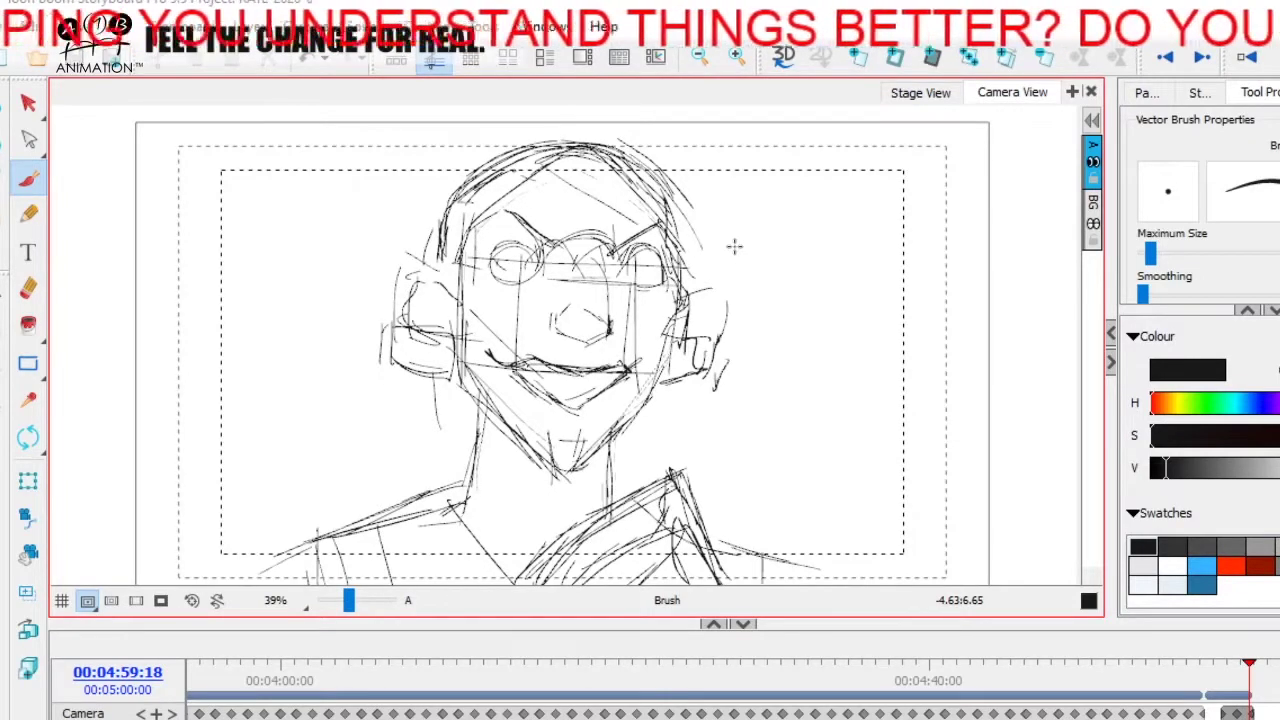
Select all the strokes of the rough sketch and recolour them yellow.
click(28, 103)
key(ctrl+a)
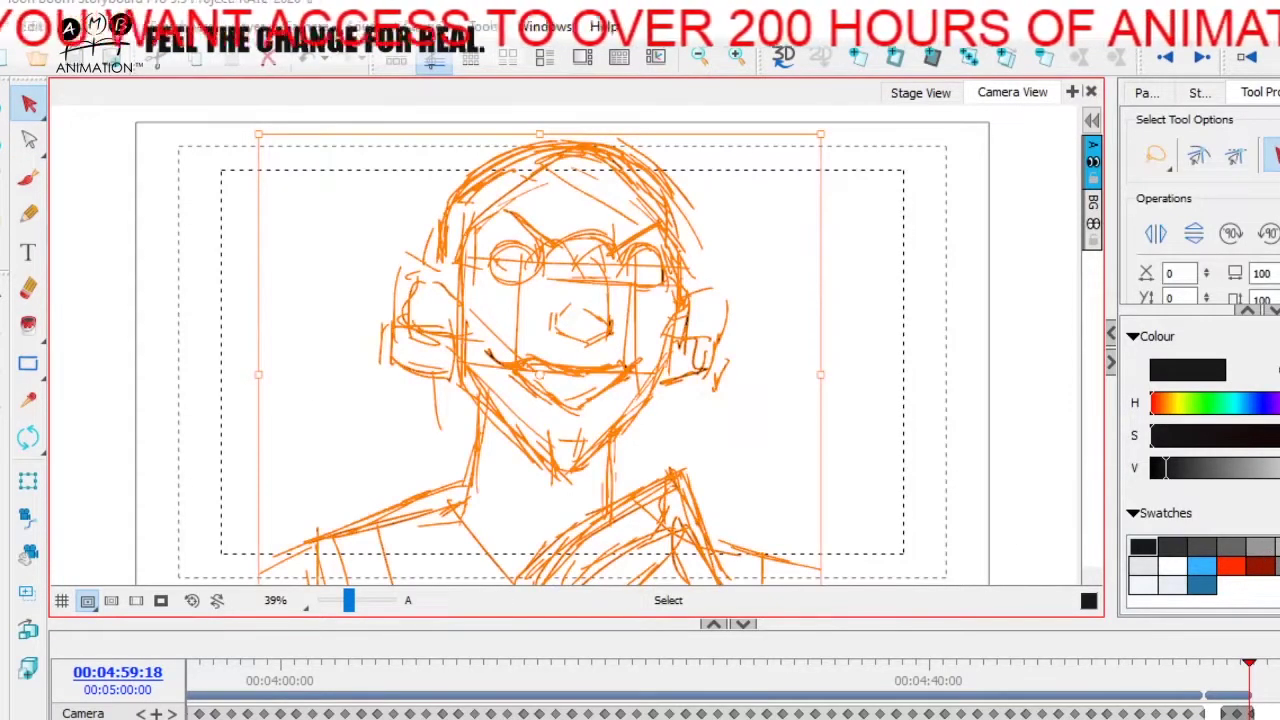
click(1275, 565)
click(870, 470)
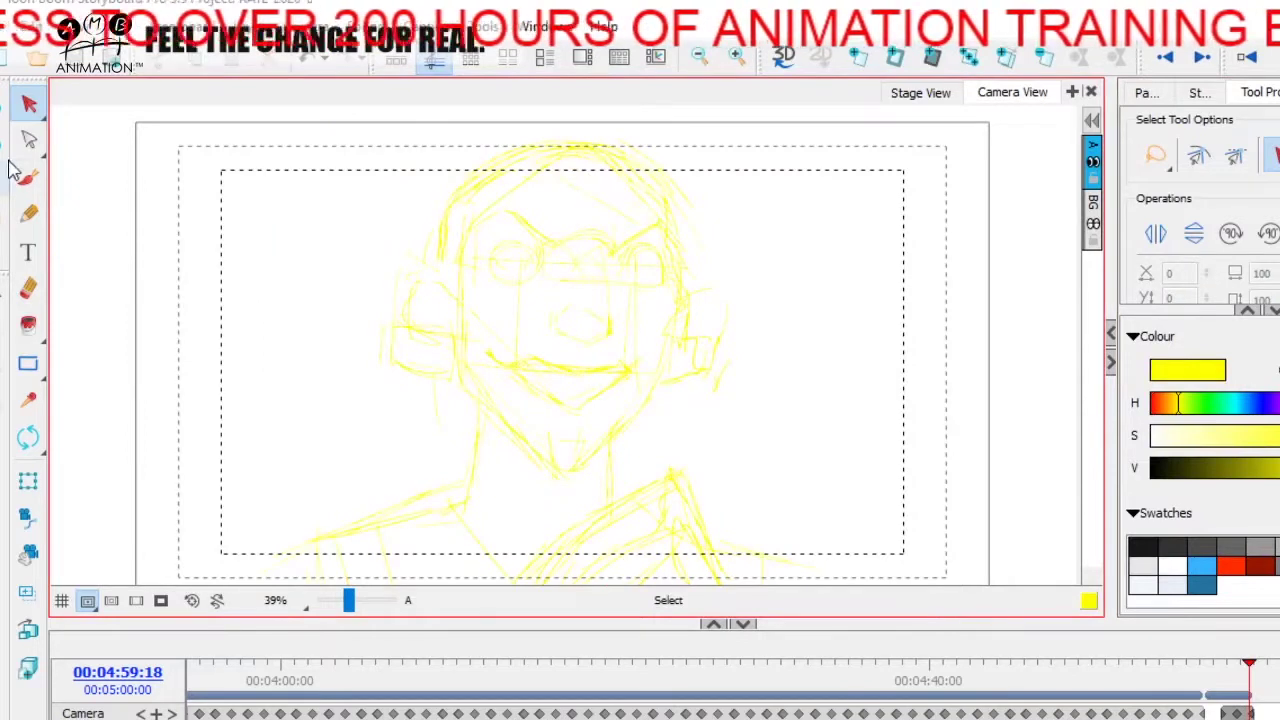
Set up the Brush with the near-black swatch for inking and enlarge the stage view of the yellow rough to 43%.
click(29, 179)
click(1145, 546)
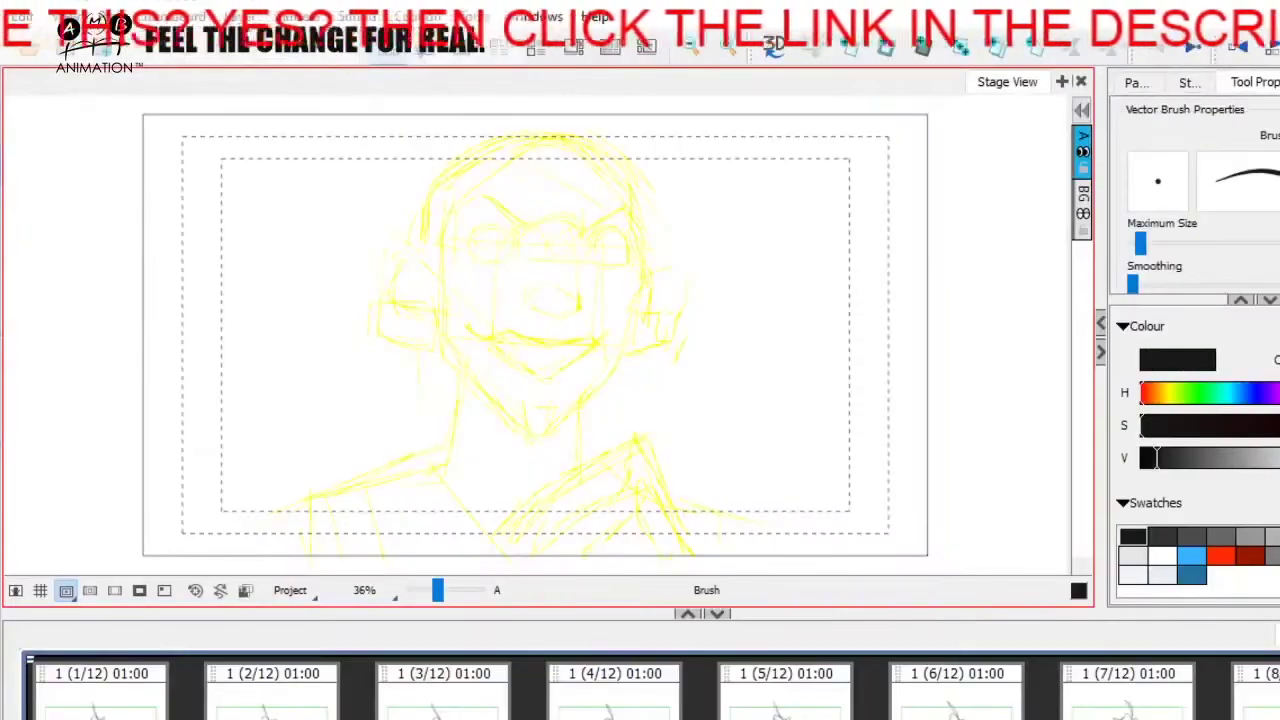
click(1136, 535)
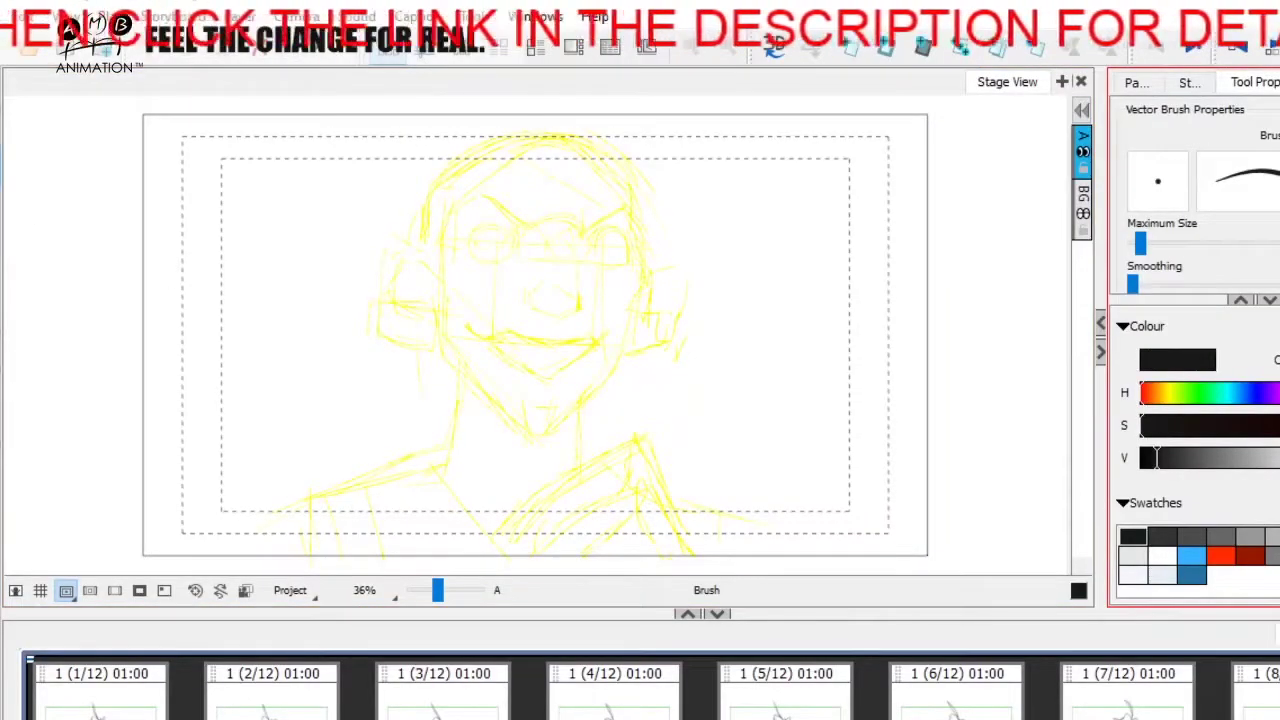
scroll(640, 687, right, 15)
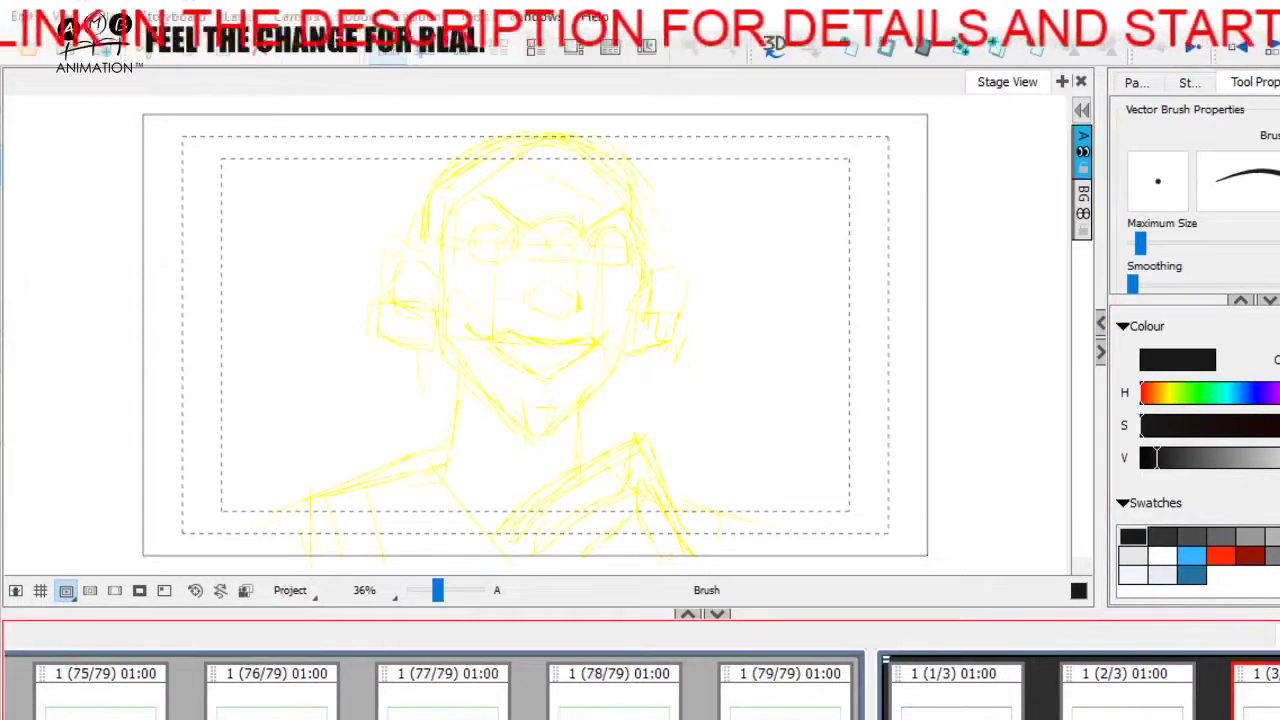
drag(437, 590, 439, 590)
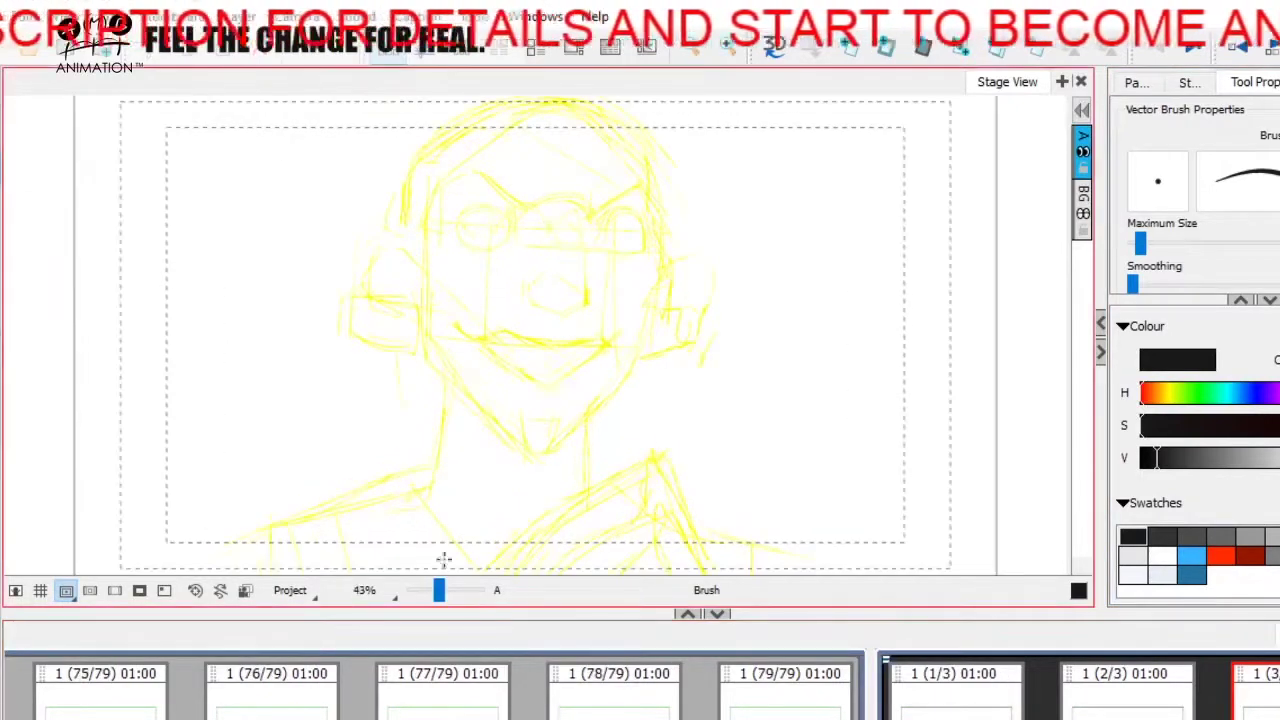
drag(592, 348, 574, 374)
click(1135, 538)
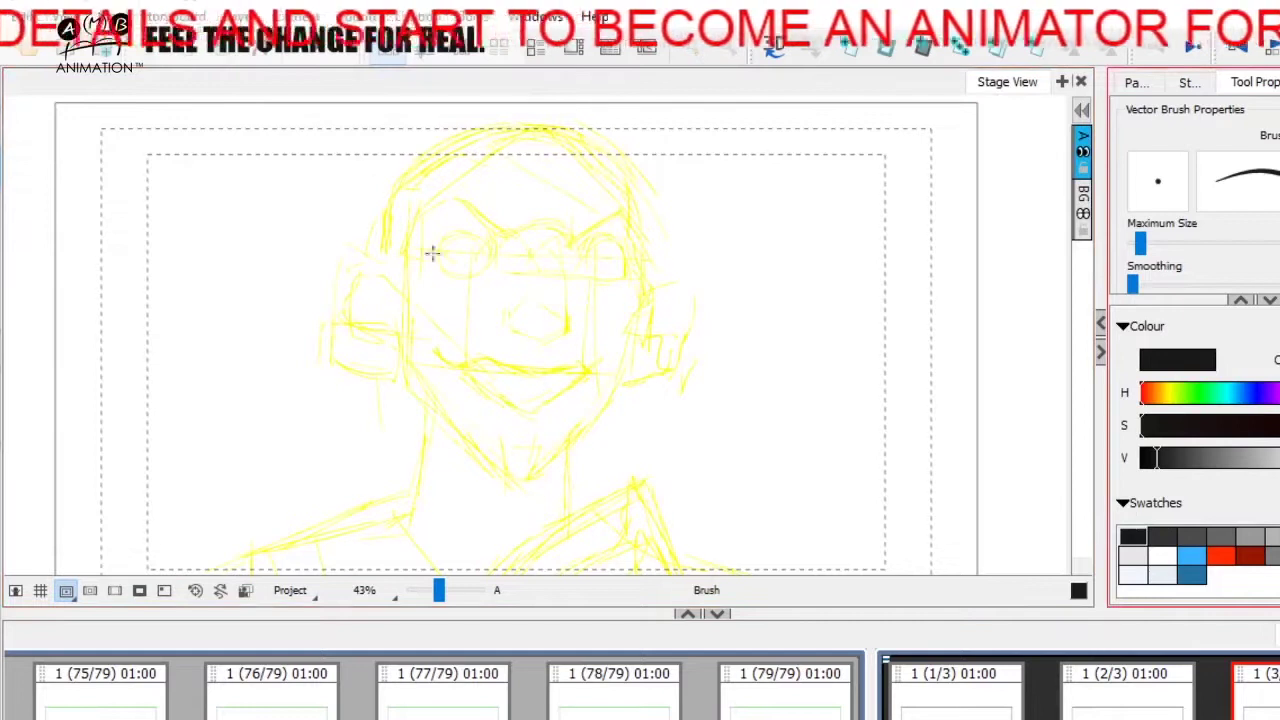
drag(470, 258, 493, 272)
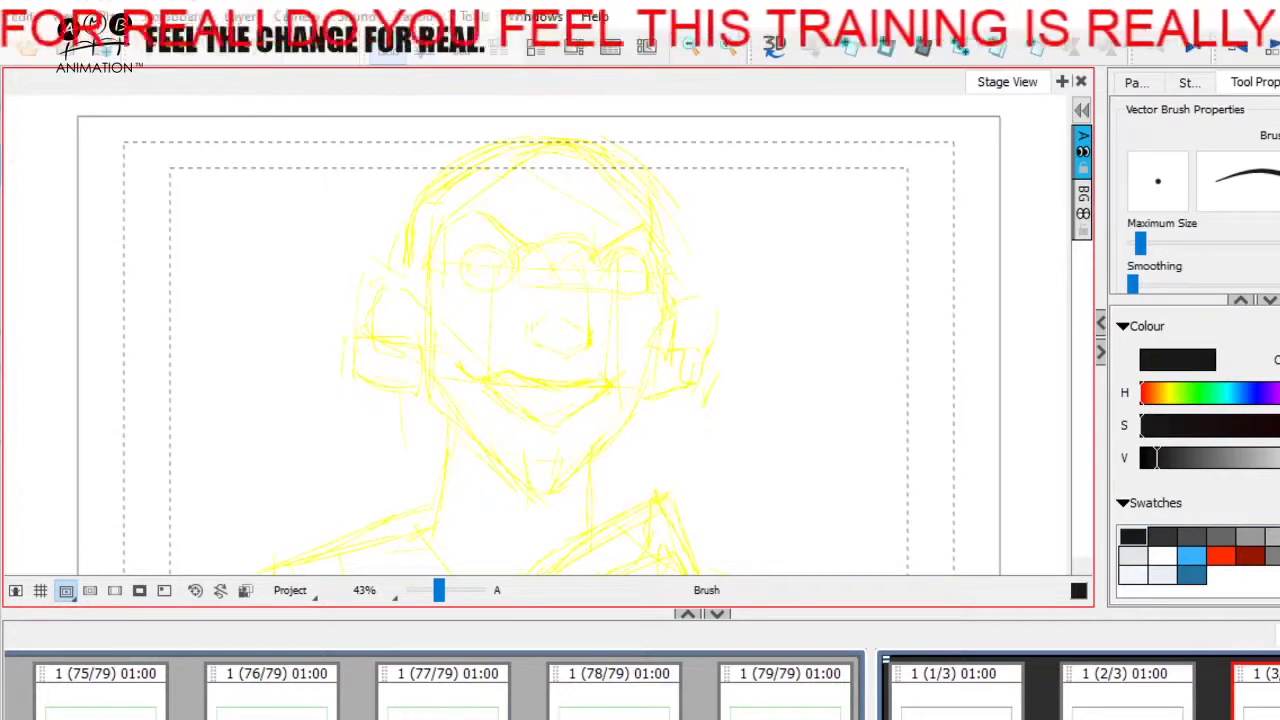
key(alt+s)
key(alt+b)
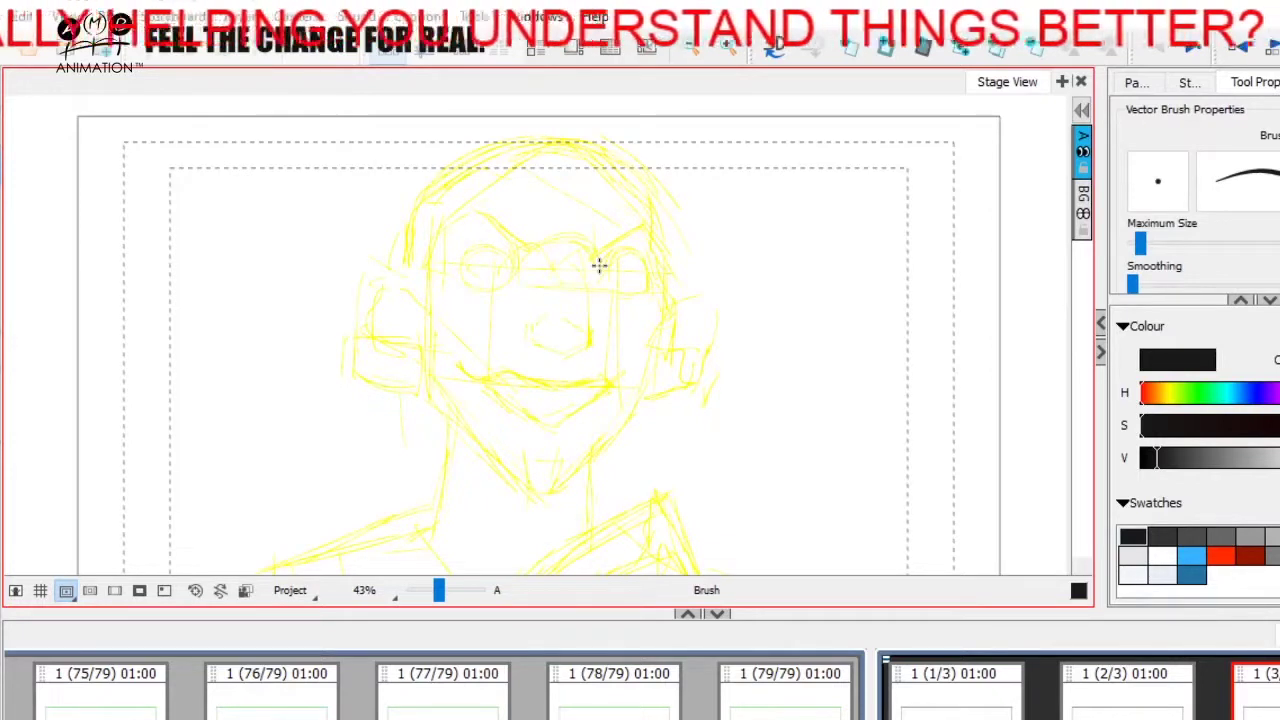
Ink the left eye over the rough with a narrow almond outline, a dark iris and a rounded upper eyelid arc.
drag(460, 271, 512, 274)
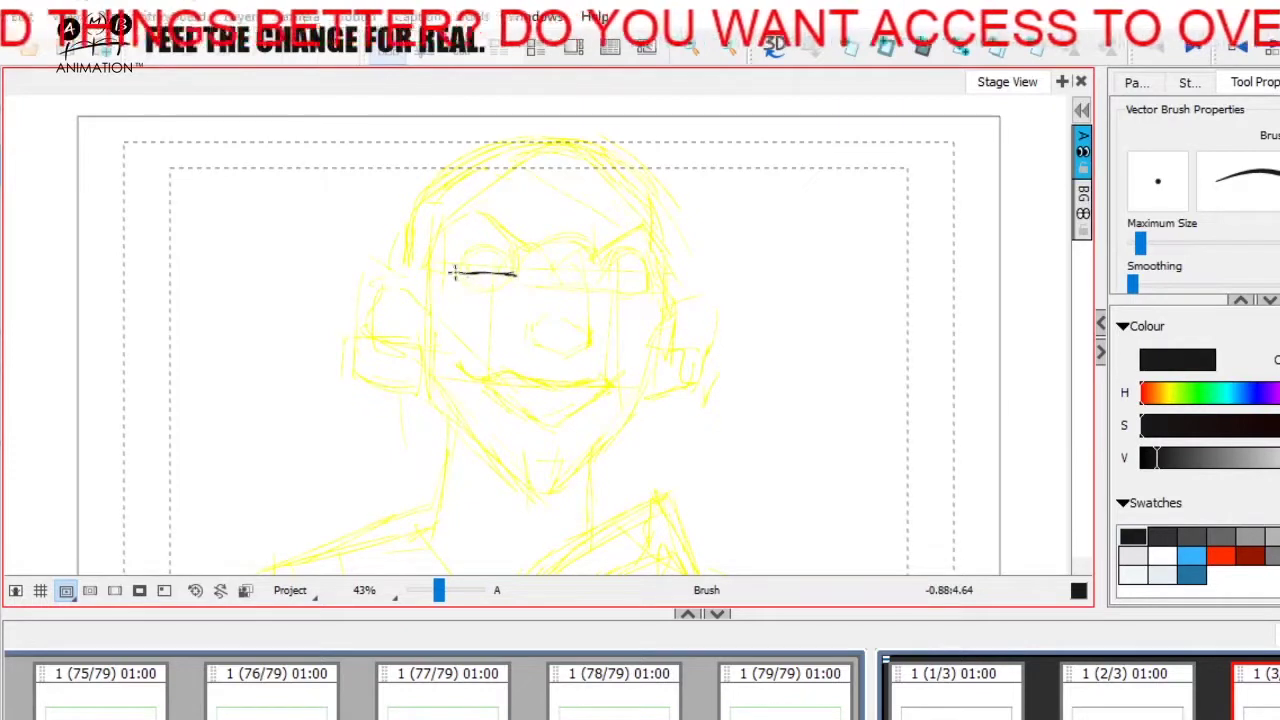
drag(457, 271, 520, 281)
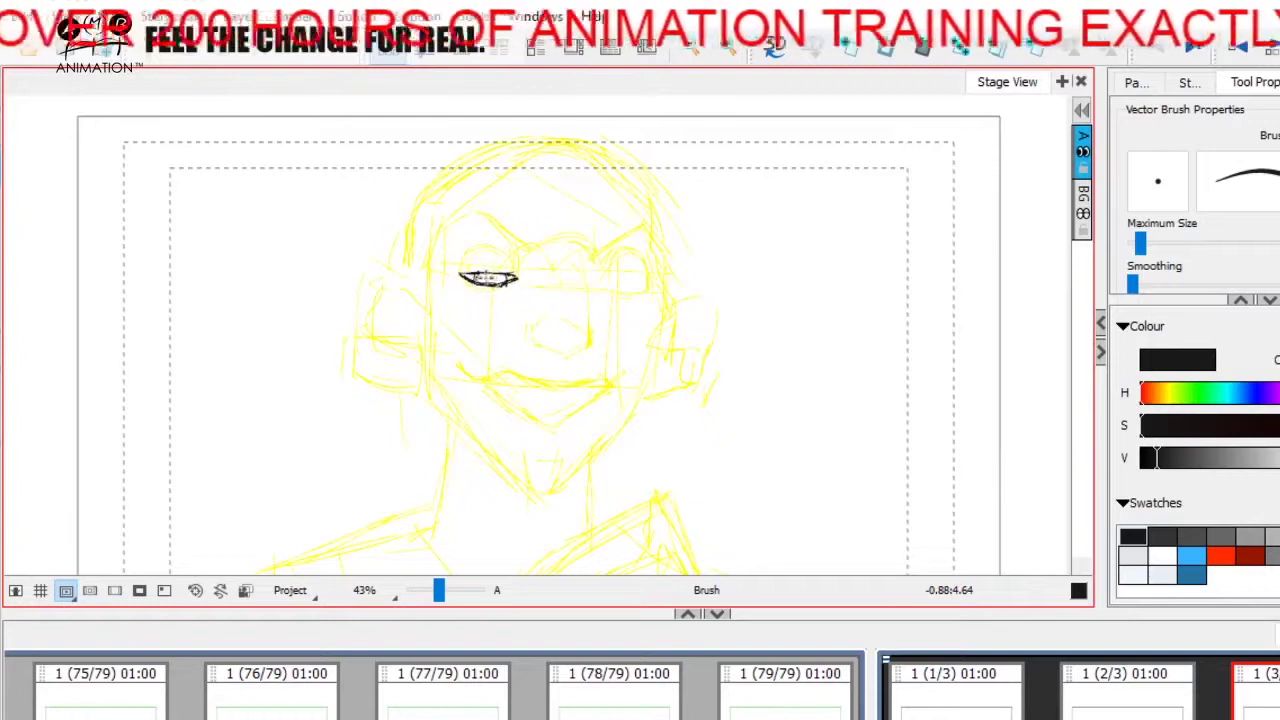
drag(488, 278, 494, 283)
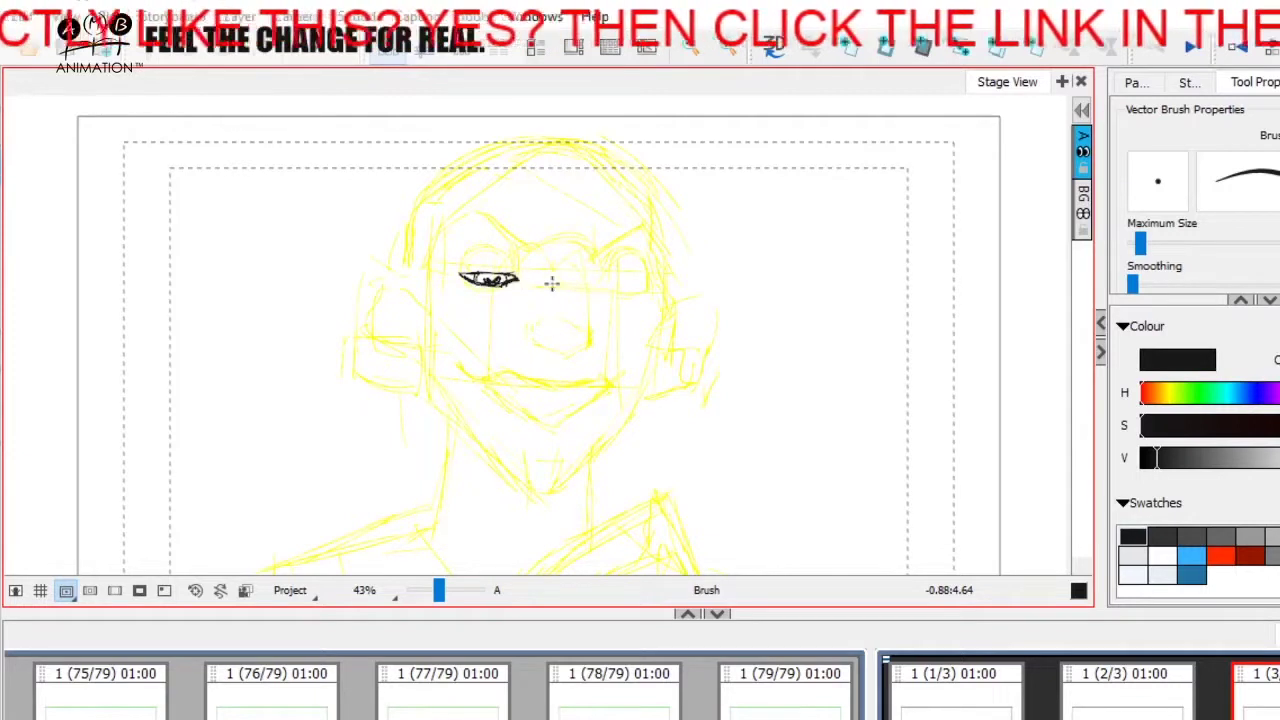
drag(461, 262, 477, 239)
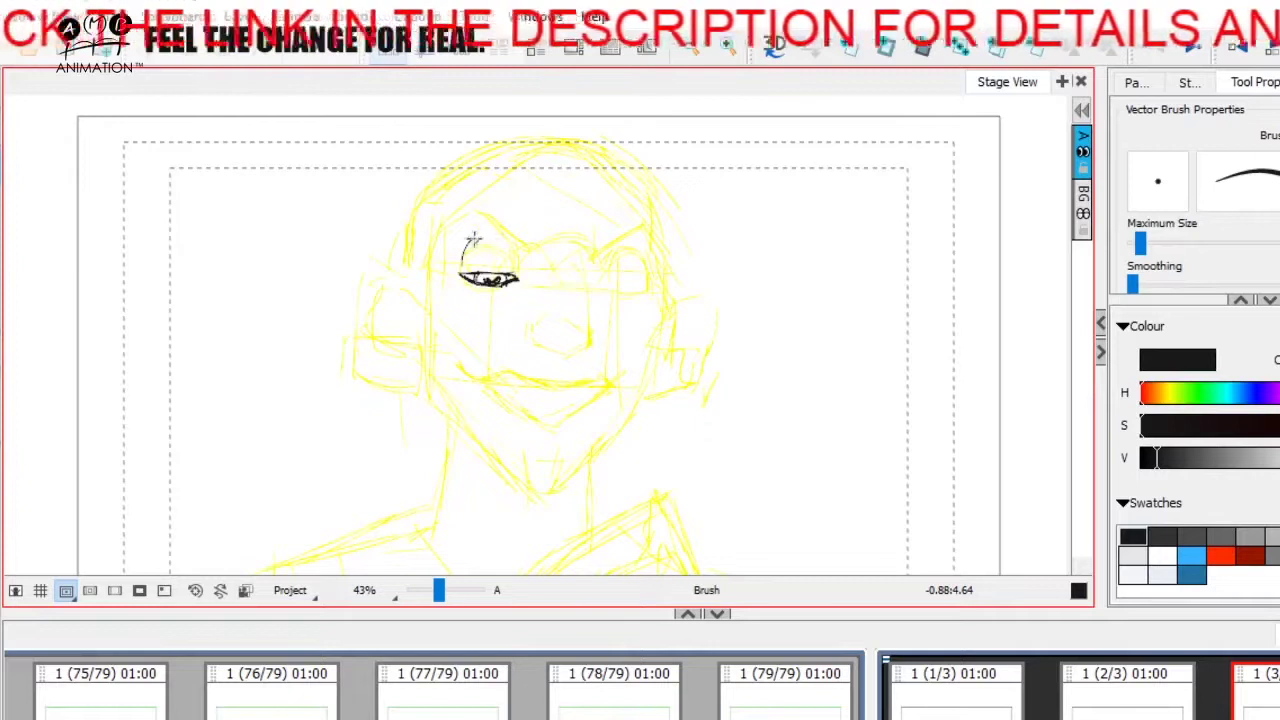
mouse_move(474, 239)
mouse_down()
mouse_move(500, 239)
mouse_move(514, 270)
mouse_move(459, 276)
mouse_move(515, 275)
mouse_move(469, 272)
mouse_up()
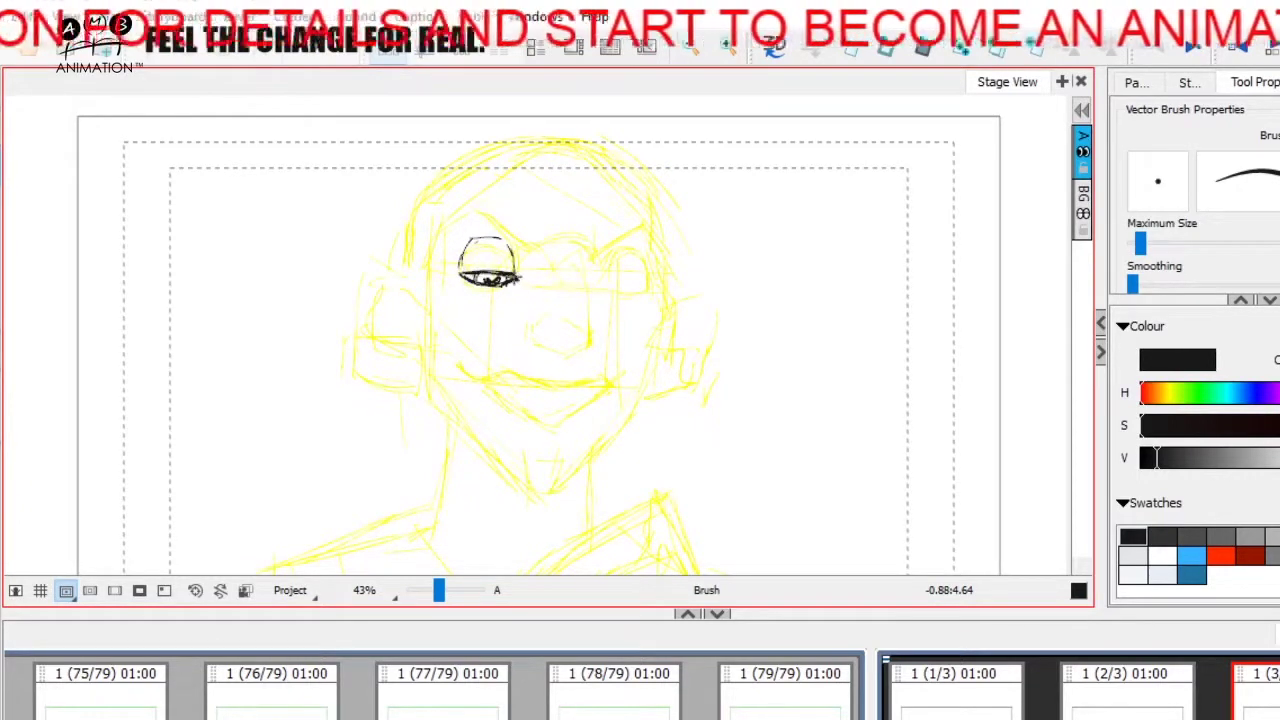
Ink the matching right eye with a narrow outline, small iris, pointed outer corner and rounded upper eyelid arc.
drag(598, 285, 648, 284)
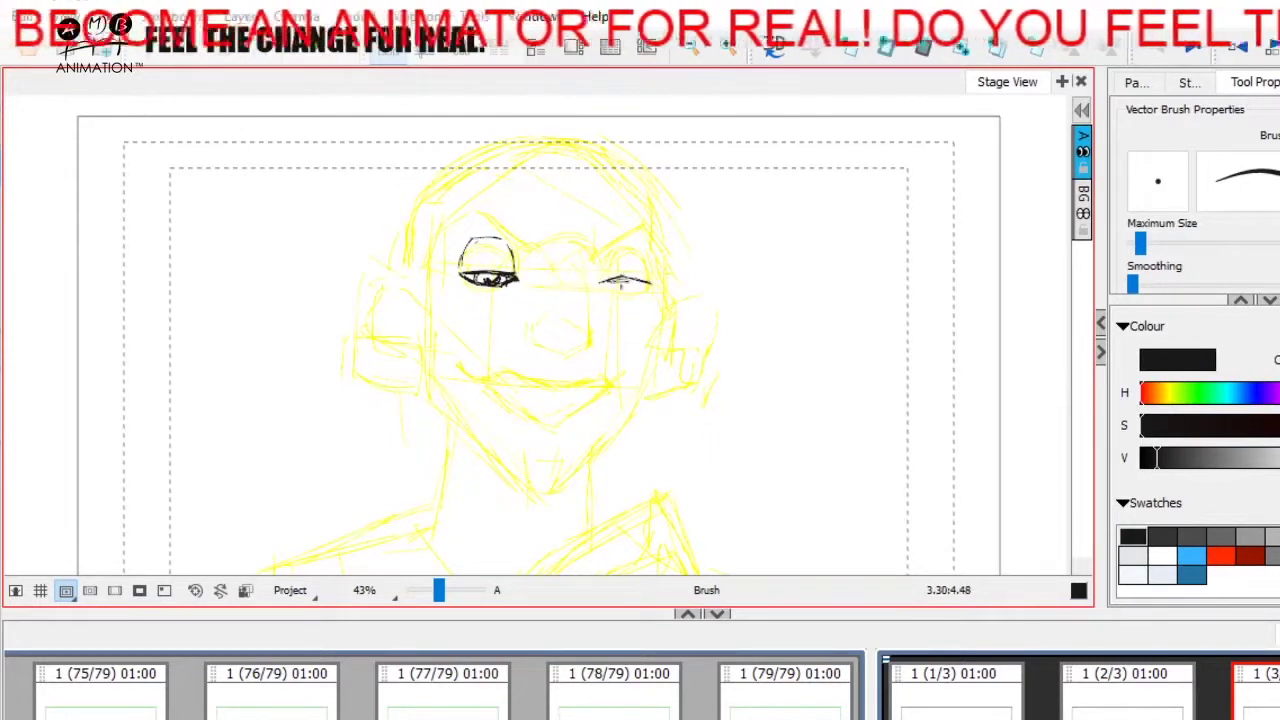
mouse_move(600, 288)
mouse_down()
mouse_move(652, 287)
mouse_move(620, 289)
mouse_move(633, 290)
mouse_up()
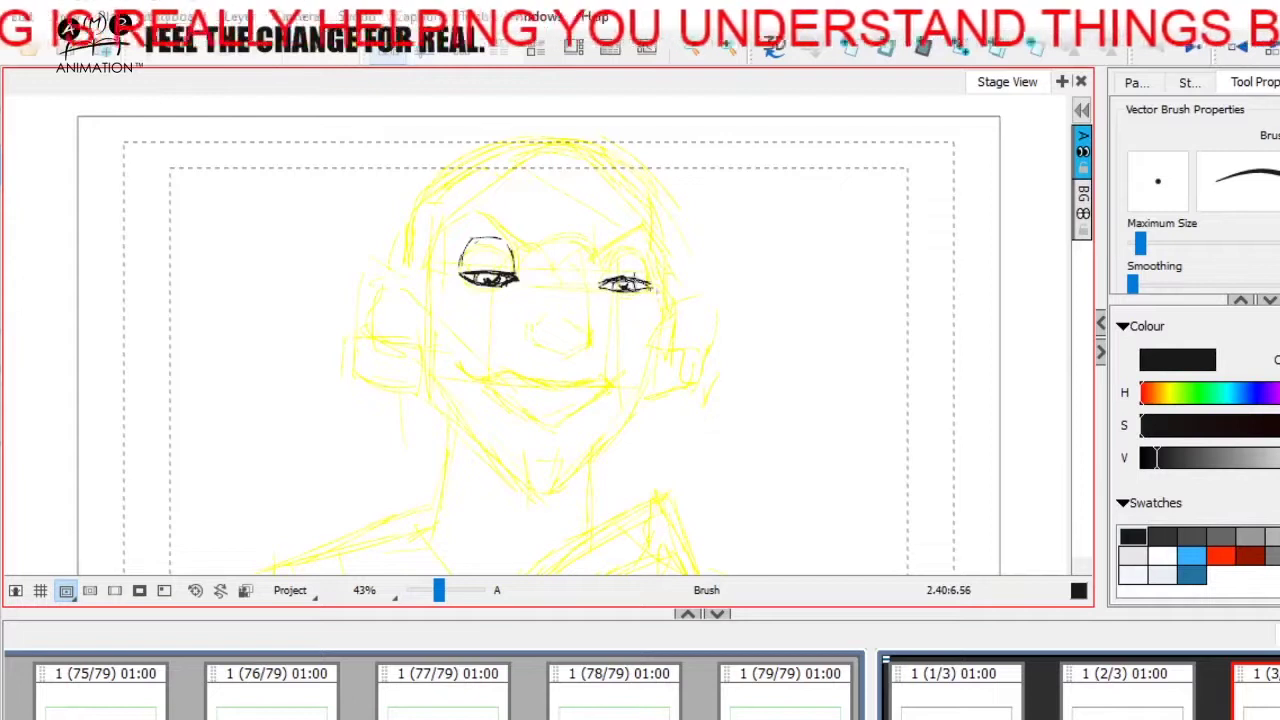
drag(628, 278, 662, 288)
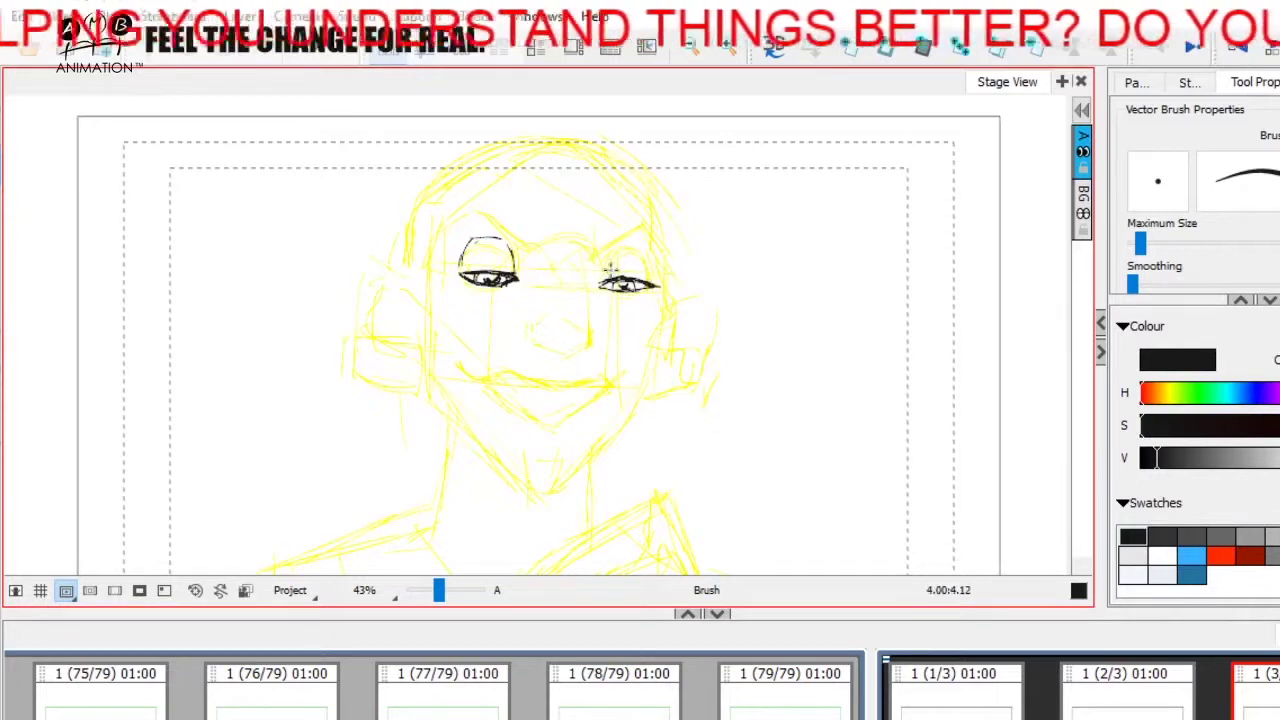
mouse_move(605, 268)
mouse_down()
mouse_move(647, 256)
mouse_move(623, 252)
mouse_move(630, 243)
mouse_move(640, 252)
mouse_move(602, 279)
mouse_up()
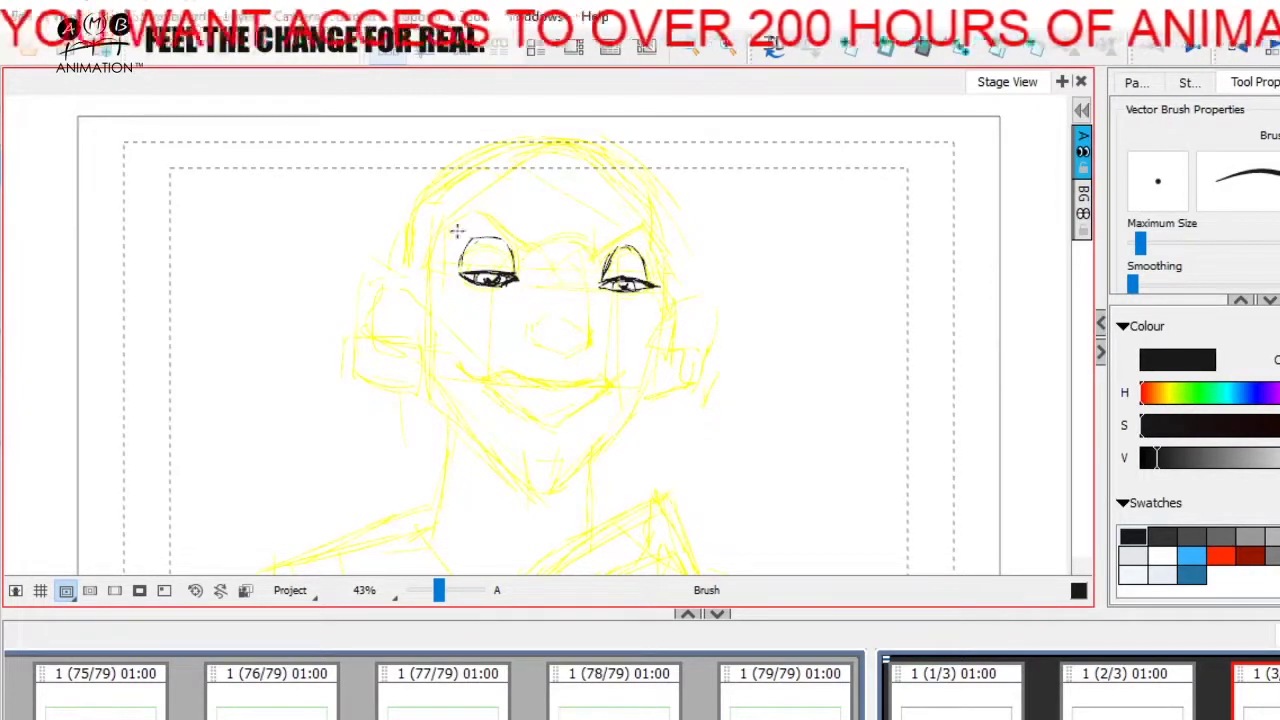
Draw both angled eyebrows slanting down towards the nose, doubling their lines to give them thickness.
drag(450, 230, 480, 214)
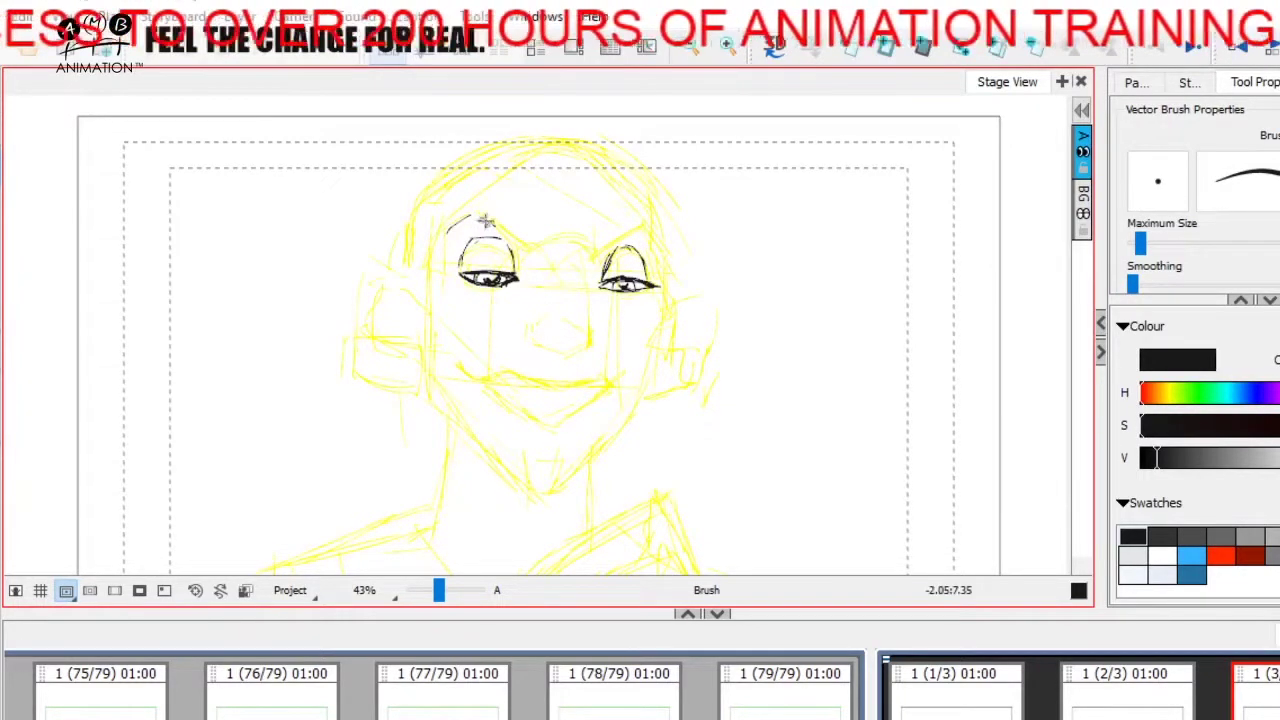
mouse_move(484, 219)
mouse_down()
mouse_move(528, 251)
mouse_move(528, 229)
mouse_up()
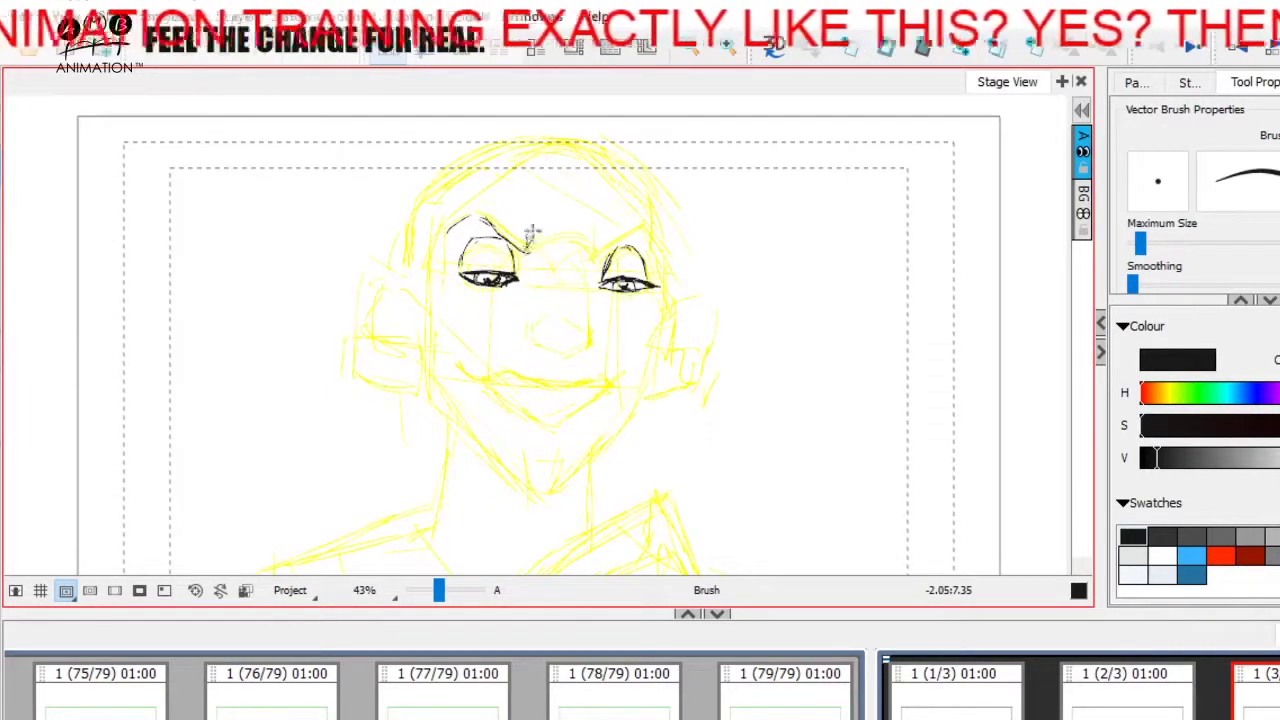
mouse_move(449, 229)
mouse_down()
mouse_move(476, 207)
mouse_move(530, 242)
mouse_up()
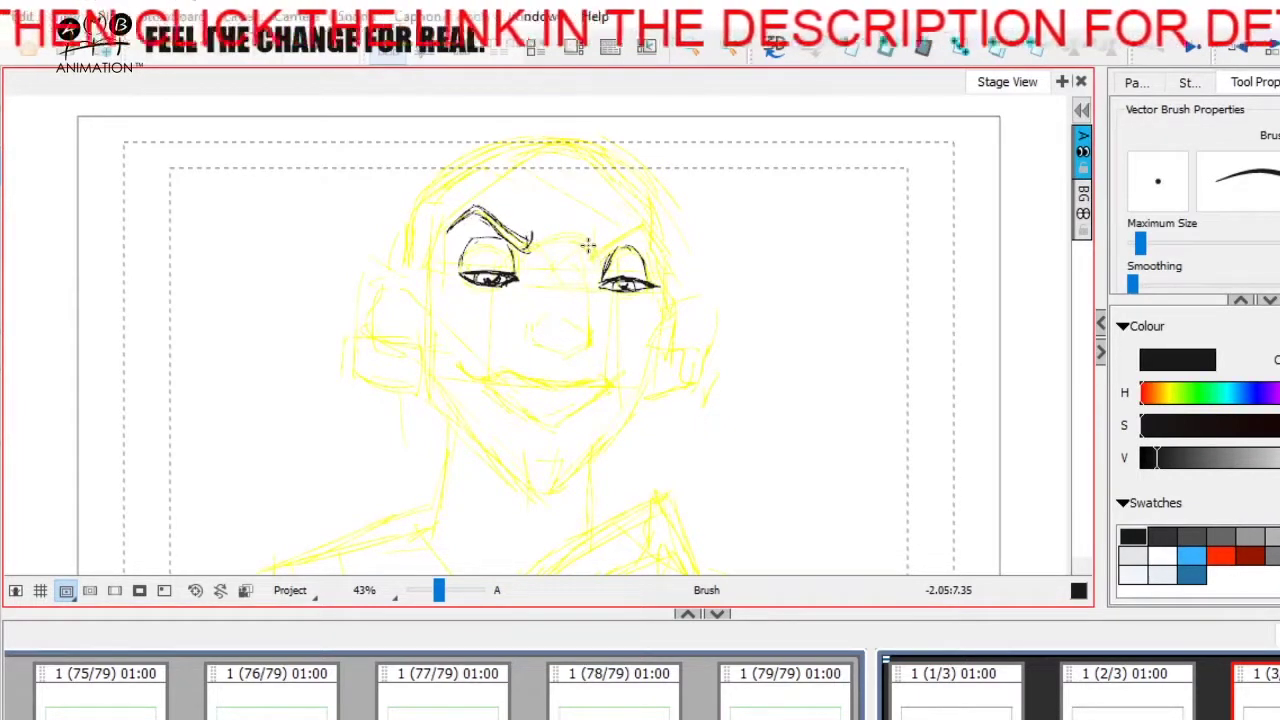
mouse_move(592, 257)
mouse_down()
mouse_move(630, 235)
mouse_move(657, 242)
mouse_up()
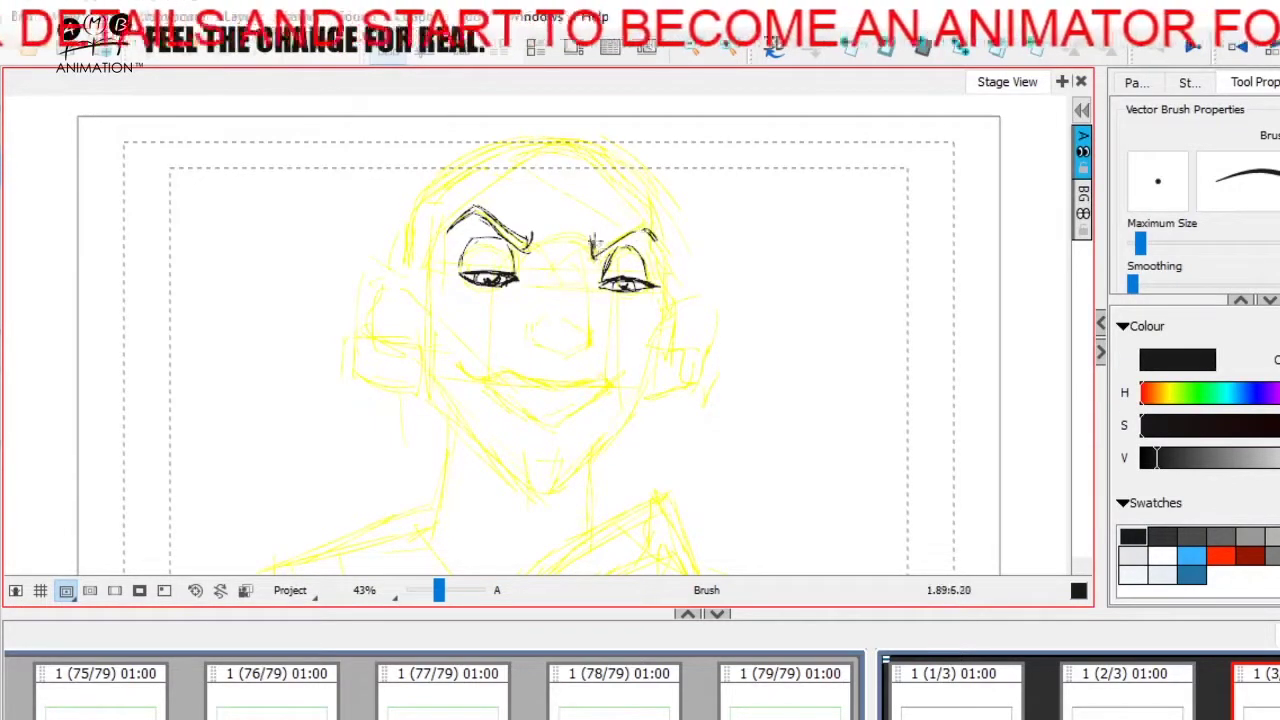
drag(592, 247, 633, 225)
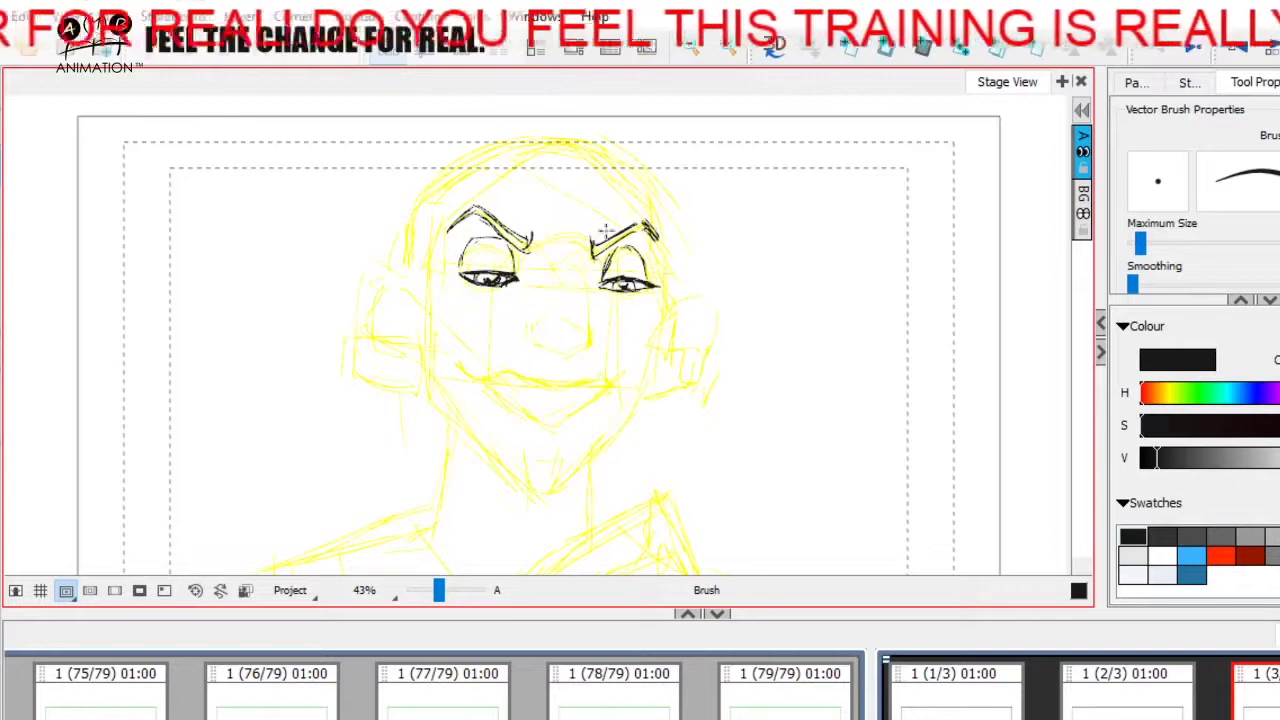
Draw the frown creases between the eyebrows and the nose below them, with its bridge arc, long side line, nostrils and tip.
drag(571, 210, 585, 252)
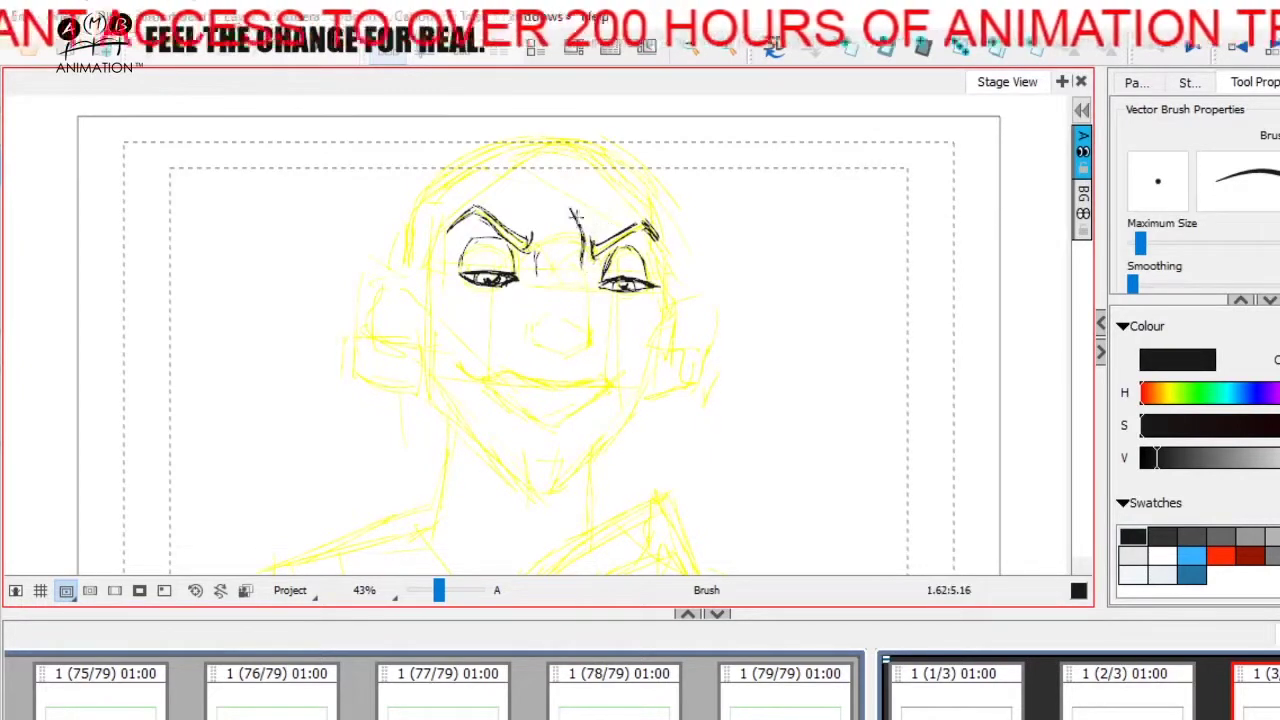
mouse_move(575, 215)
mouse_down()
mouse_move(556, 222)
mouse_move(586, 278)
mouse_move(564, 288)
mouse_move(568, 212)
mouse_move(532, 282)
mouse_move(572, 268)
mouse_move(594, 290)
mouse_move(588, 226)
mouse_move(582, 242)
mouse_up()
key(ctrl+z)
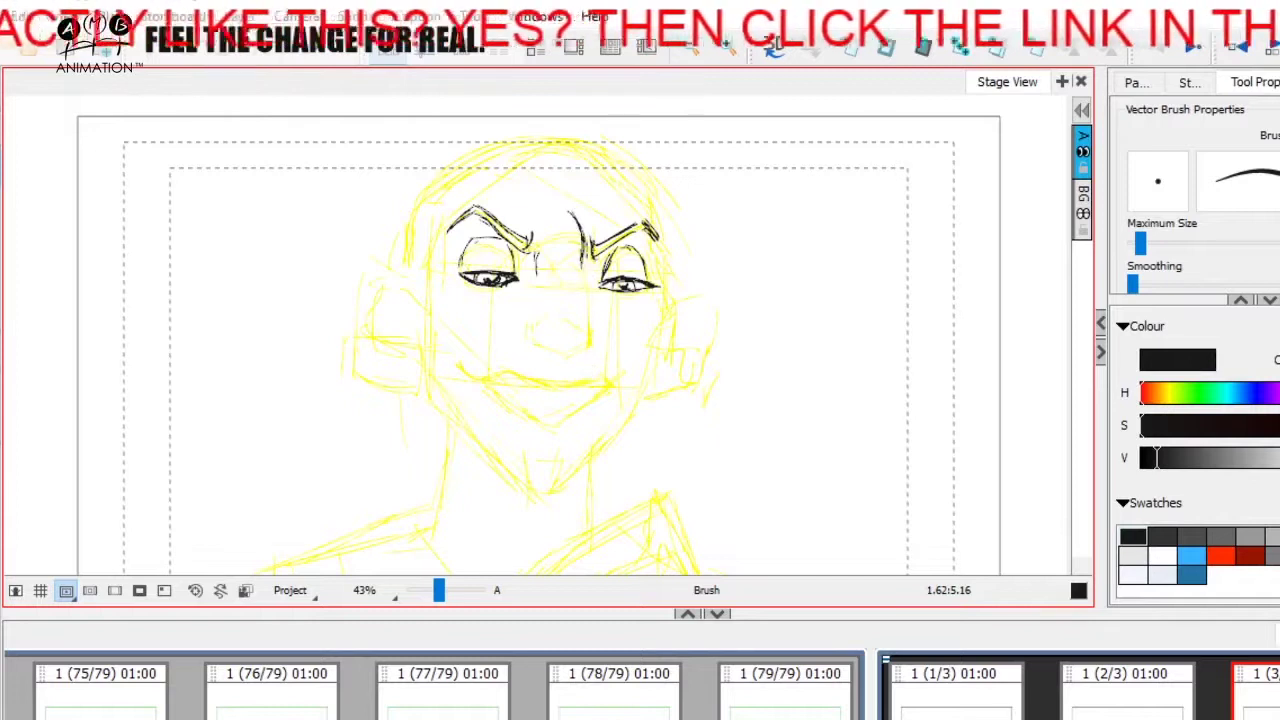
mouse_move(543, 278)
mouse_down()
mouse_move(580, 263)
mouse_move(587, 342)
mouse_up()
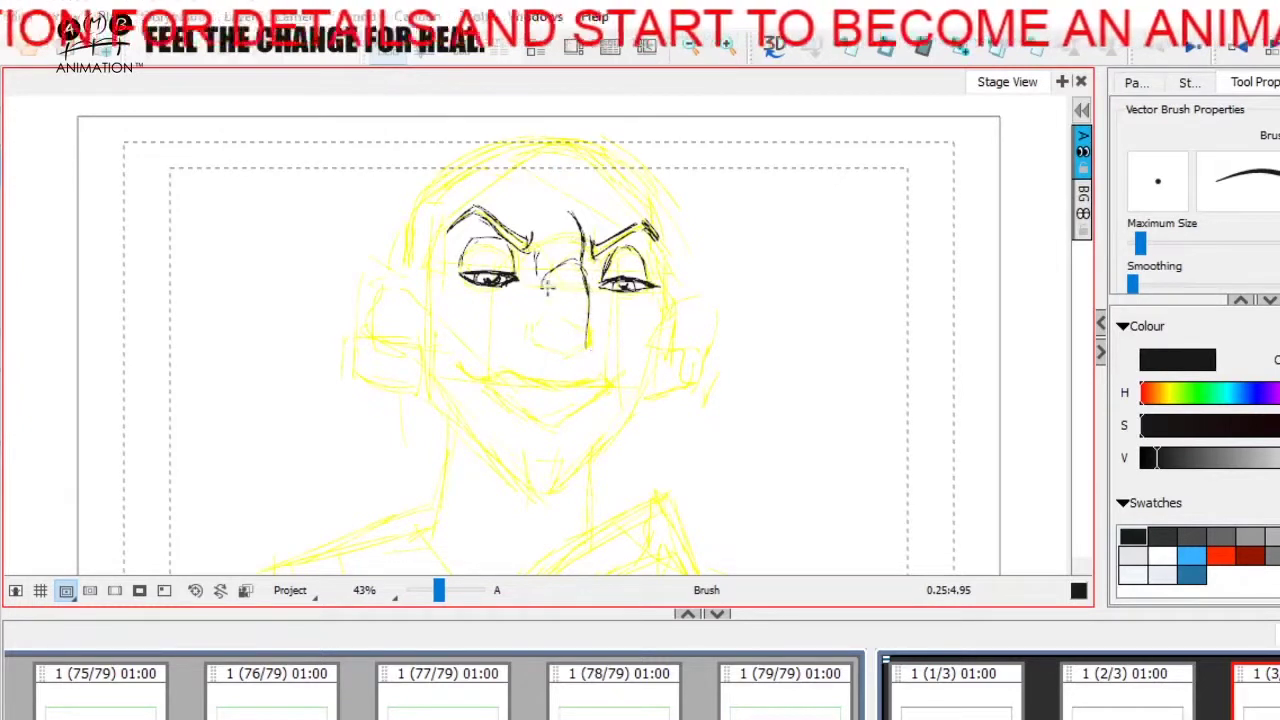
drag(544, 292, 553, 332)
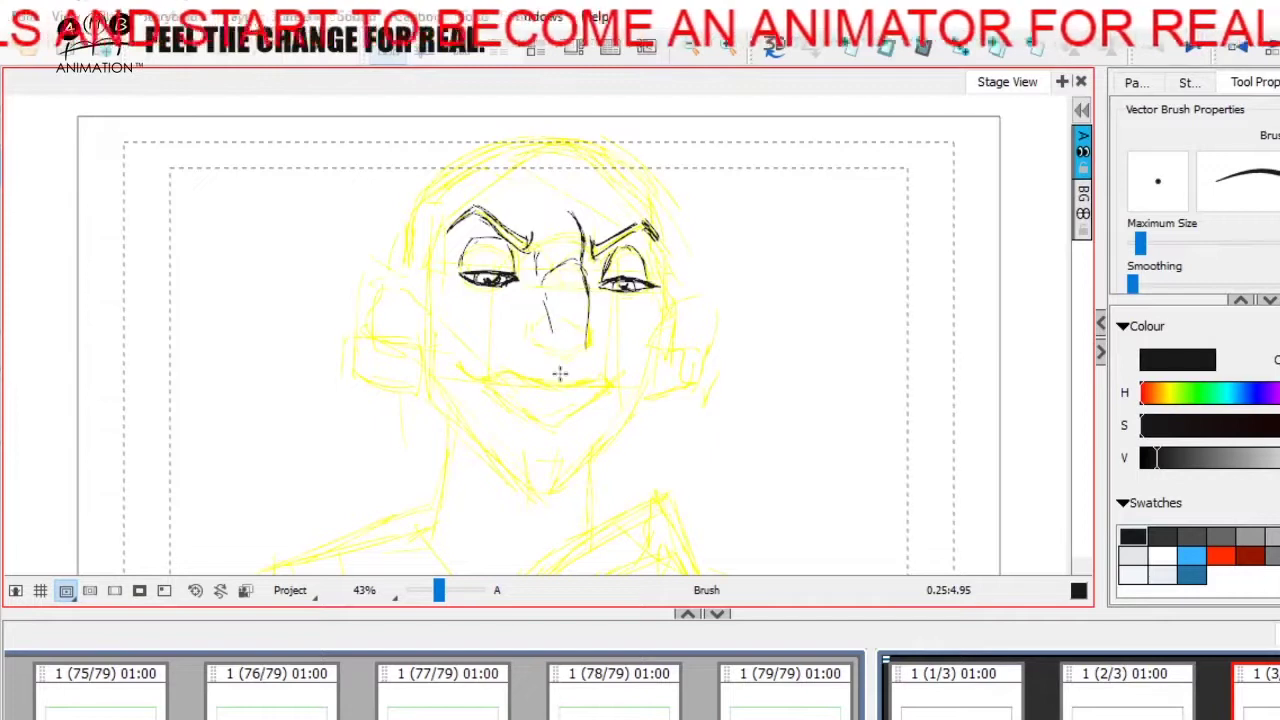
mouse_move(556, 351)
mouse_down()
mouse_move(583, 353)
mouse_move(573, 359)
mouse_up()
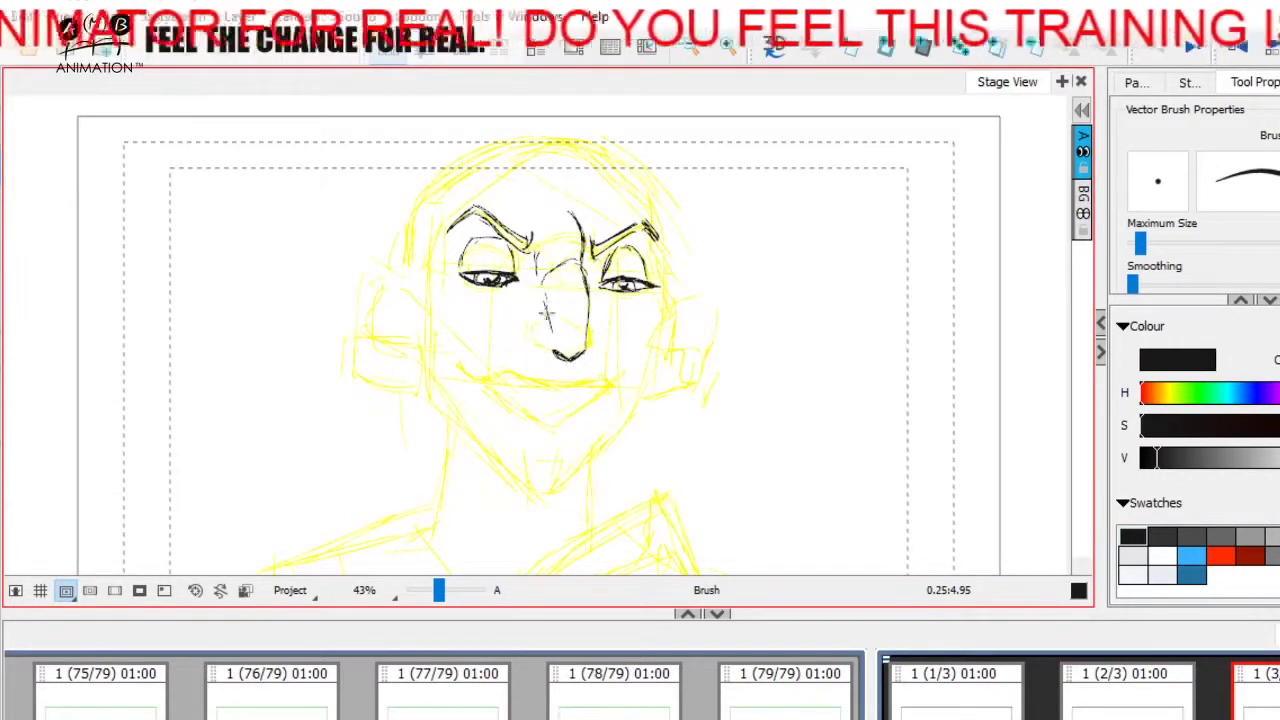
drag(551, 327, 537, 331)
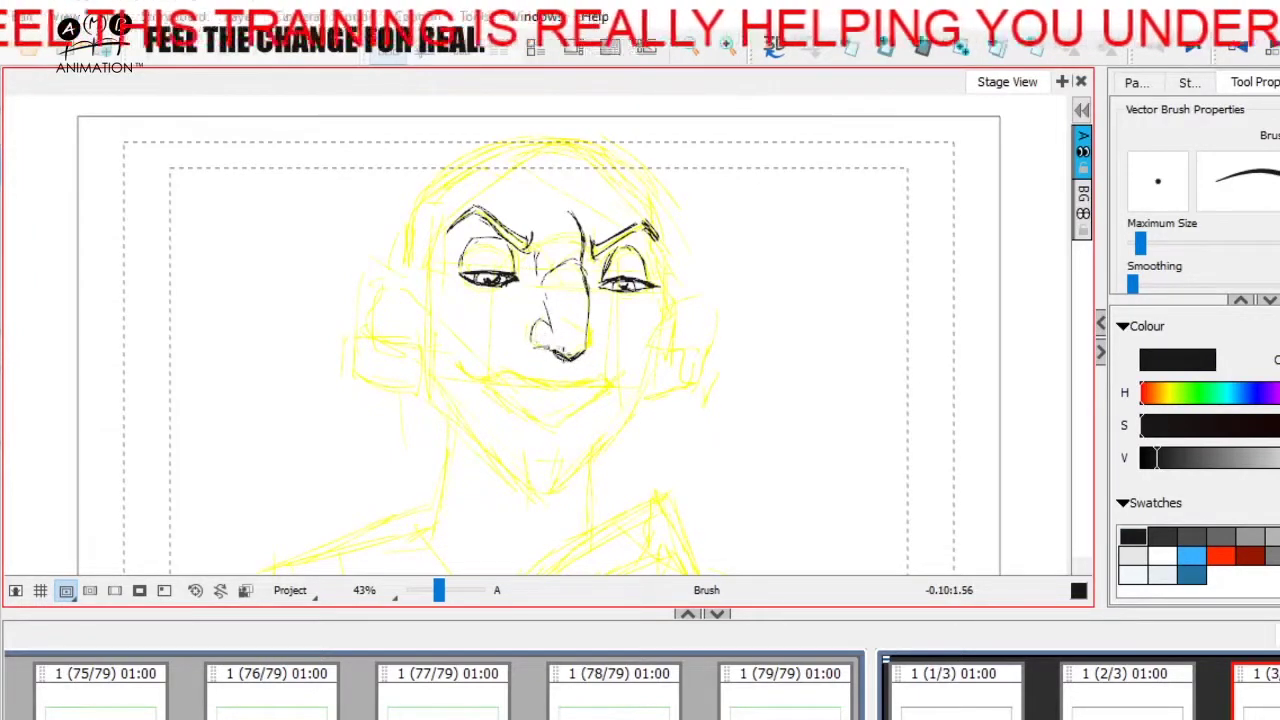
drag(559, 354, 531, 348)
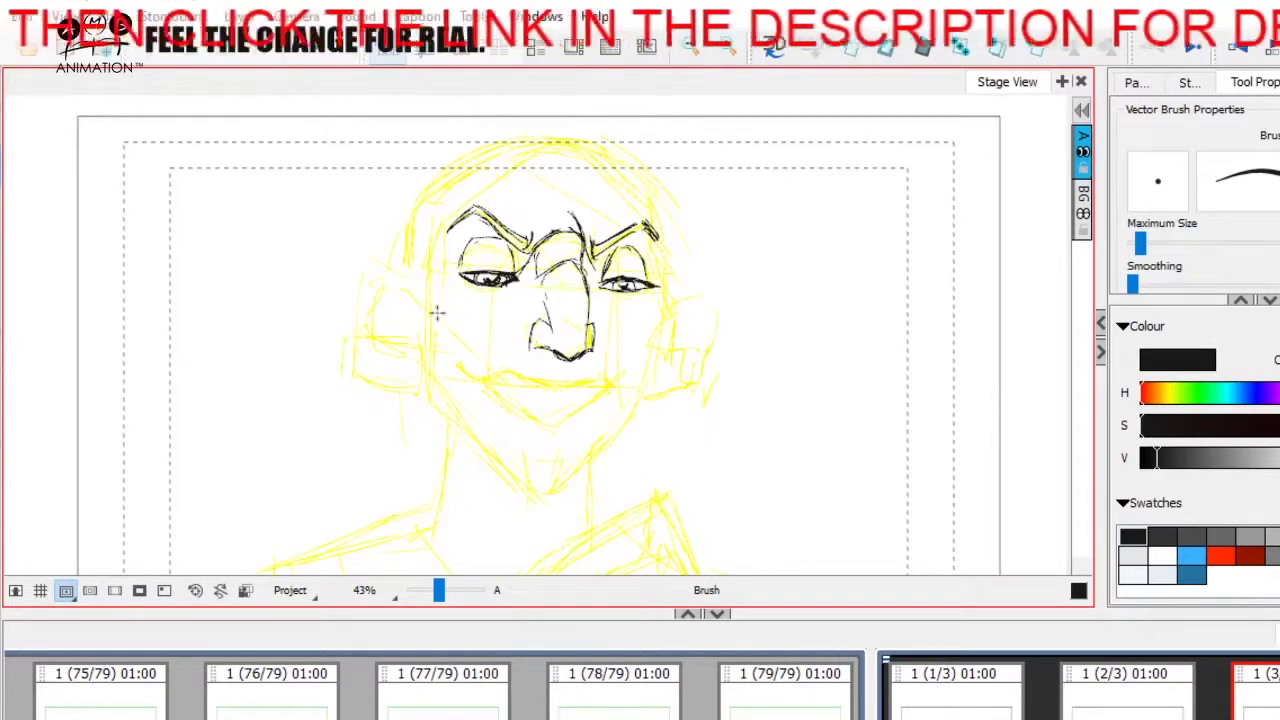
Draw angular contour lines beneath both eyes, extending them to the left temple and joining the right eyebrow to its outer eye corner.
mouse_move(439, 296)
mouse_down()
mouse_move(478, 298)
mouse_move(434, 296)
mouse_move(526, 288)
mouse_up()
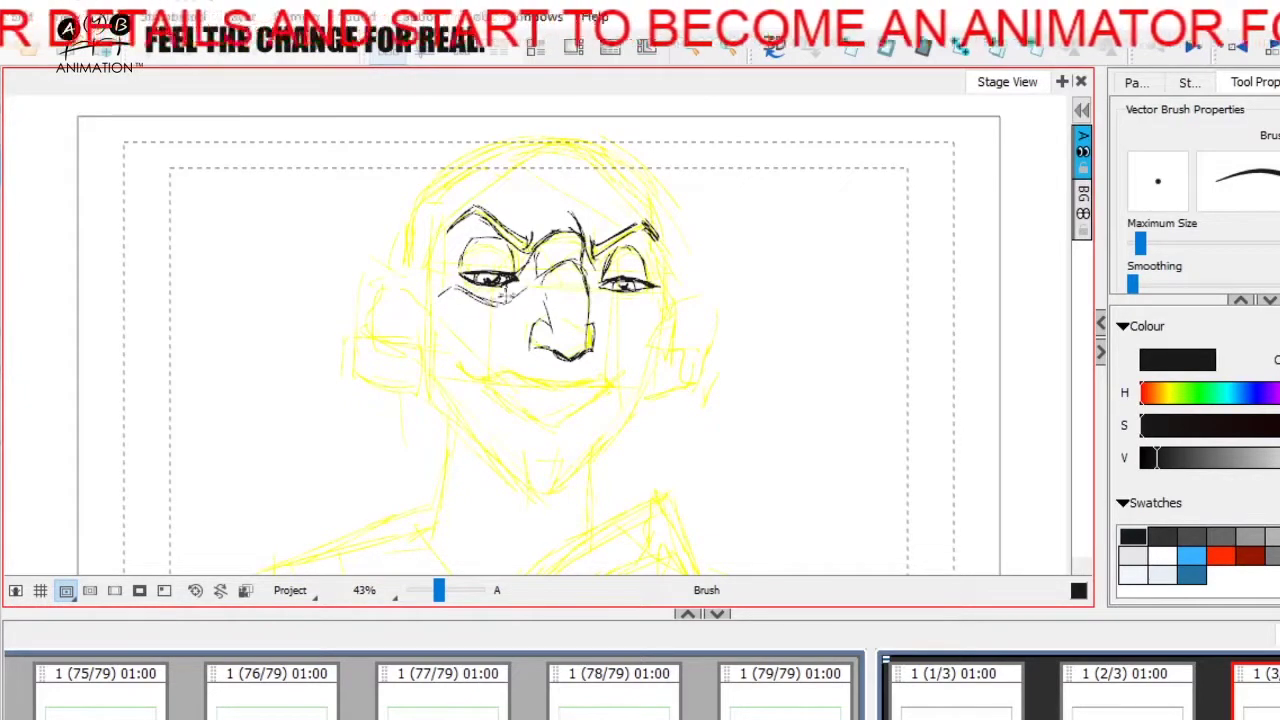
mouse_move(457, 232)
mouse_down()
mouse_move(440, 290)
mouse_move(493, 312)
mouse_move(572, 270)
mouse_move(630, 316)
mouse_move(675, 275)
mouse_move(645, 222)
mouse_move(466, 332)
mouse_move(419, 302)
mouse_move(415, 270)
mouse_move(433, 324)
mouse_move(640, 330)
mouse_move(665, 318)
mouse_move(666, 282)
mouse_up()
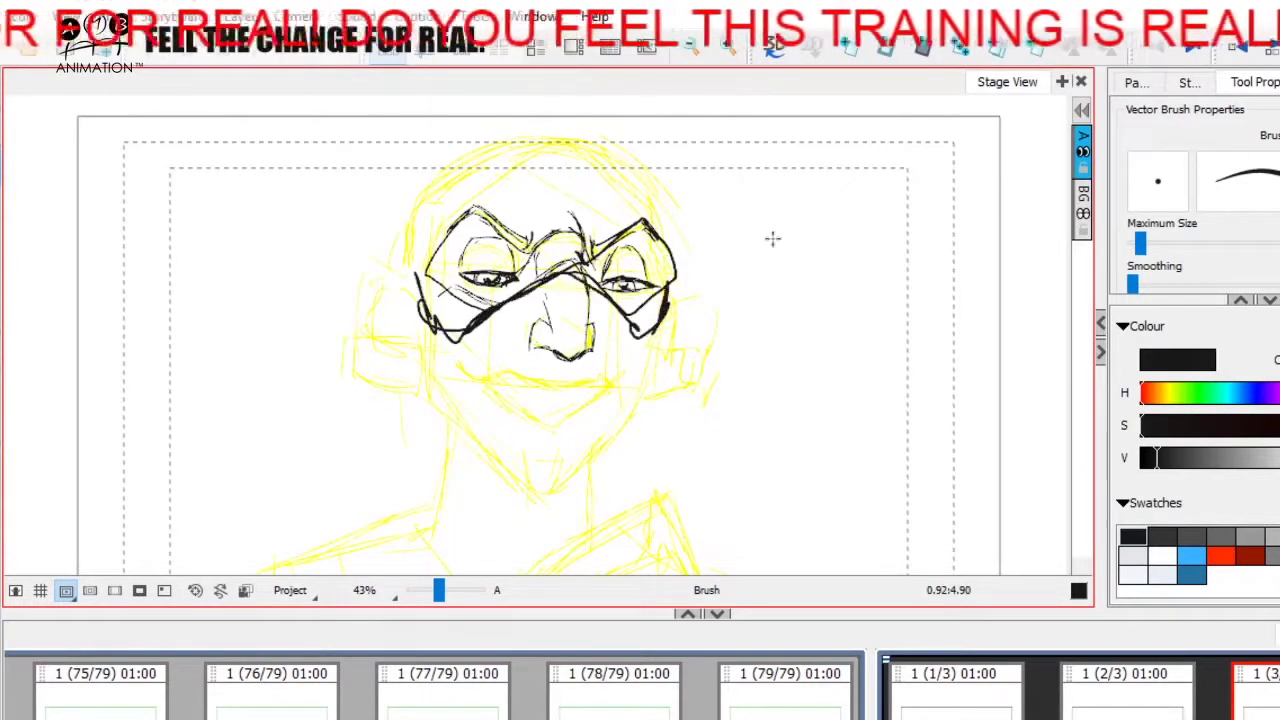
key(ctrl+z)
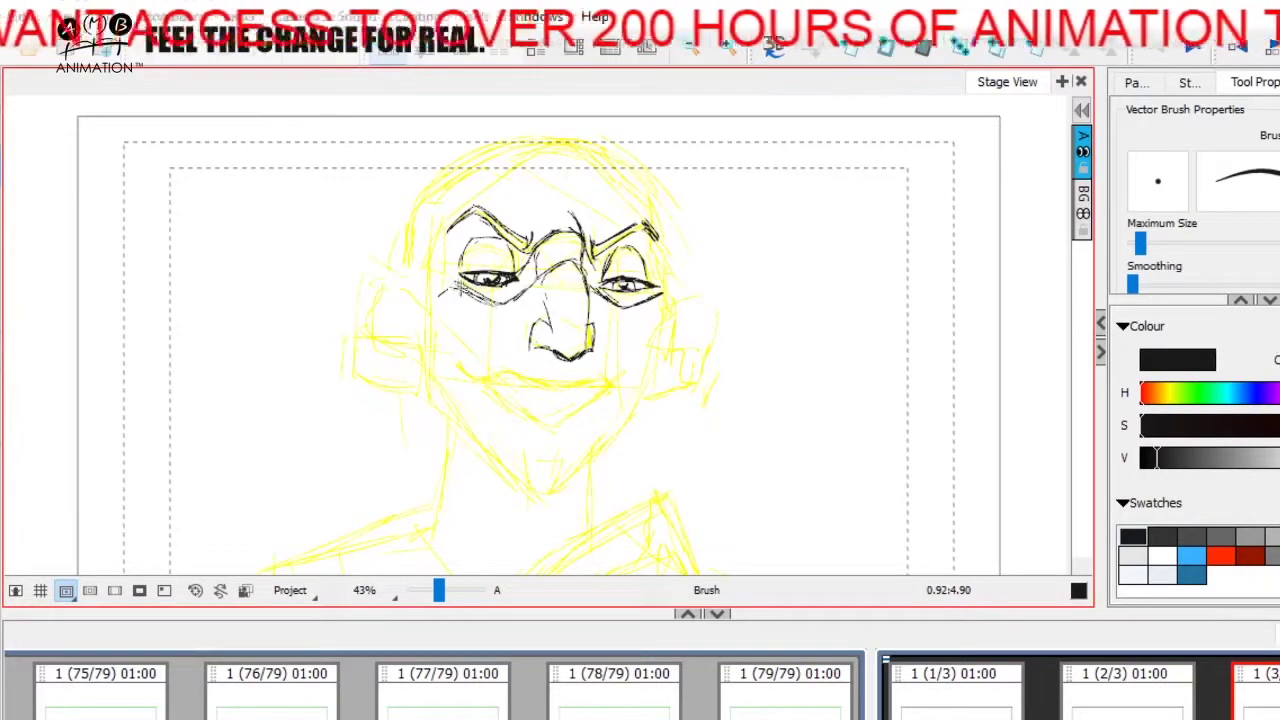
drag(464, 277, 429, 311)
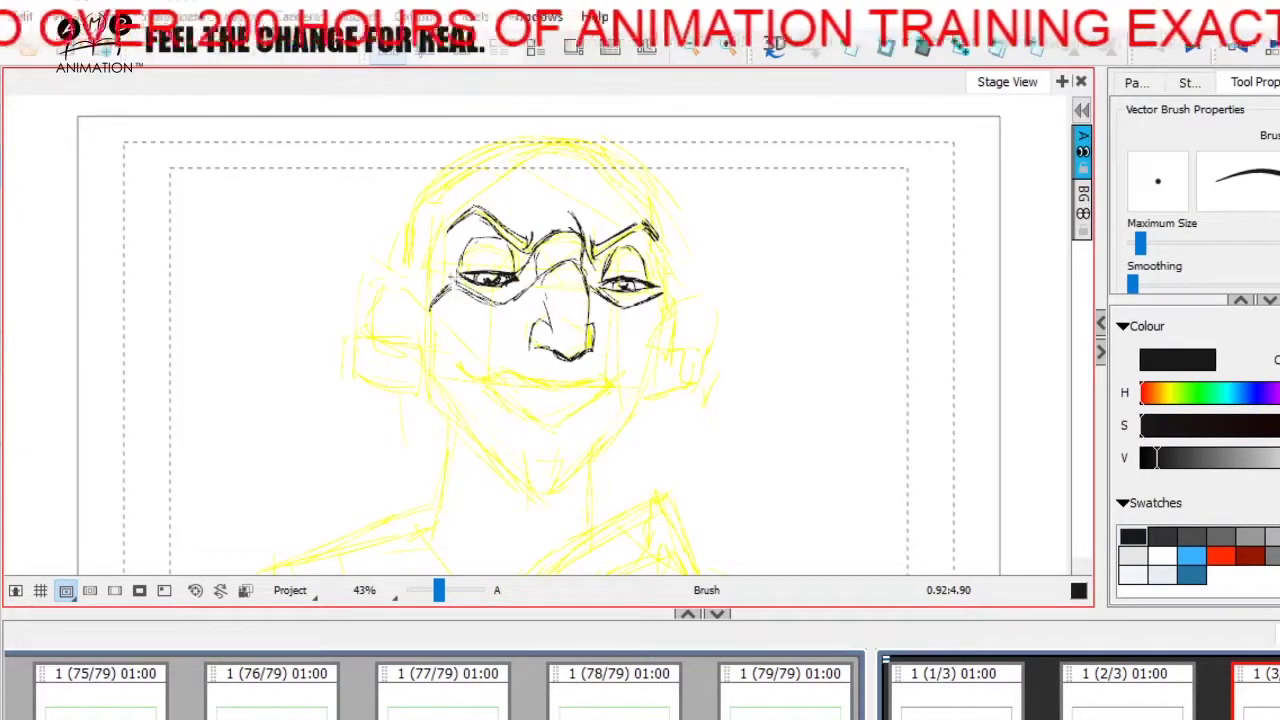
mouse_move(468, 266)
mouse_down()
mouse_move(422, 272)
mouse_move(452, 267)
mouse_up()
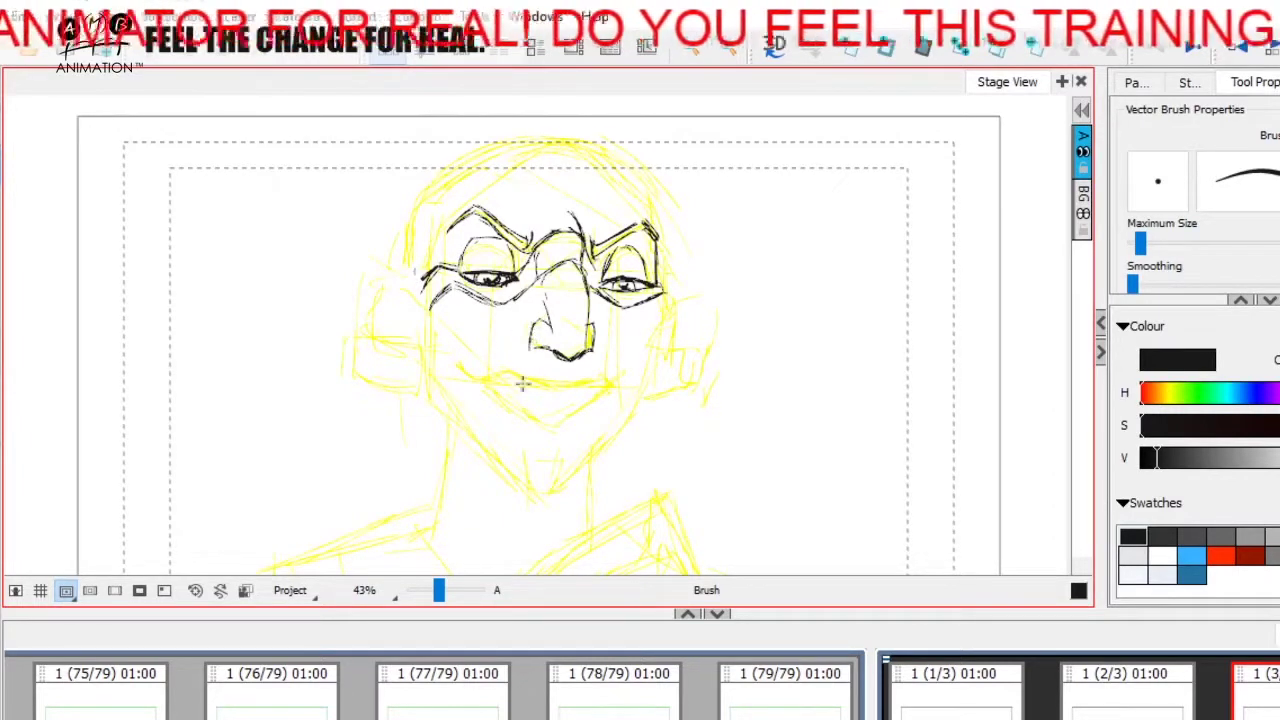
Ink the grinning mouth with a doubled wavy upper lip line, an extended left corner and a curved lower lip.
drag(488, 383, 613, 383)
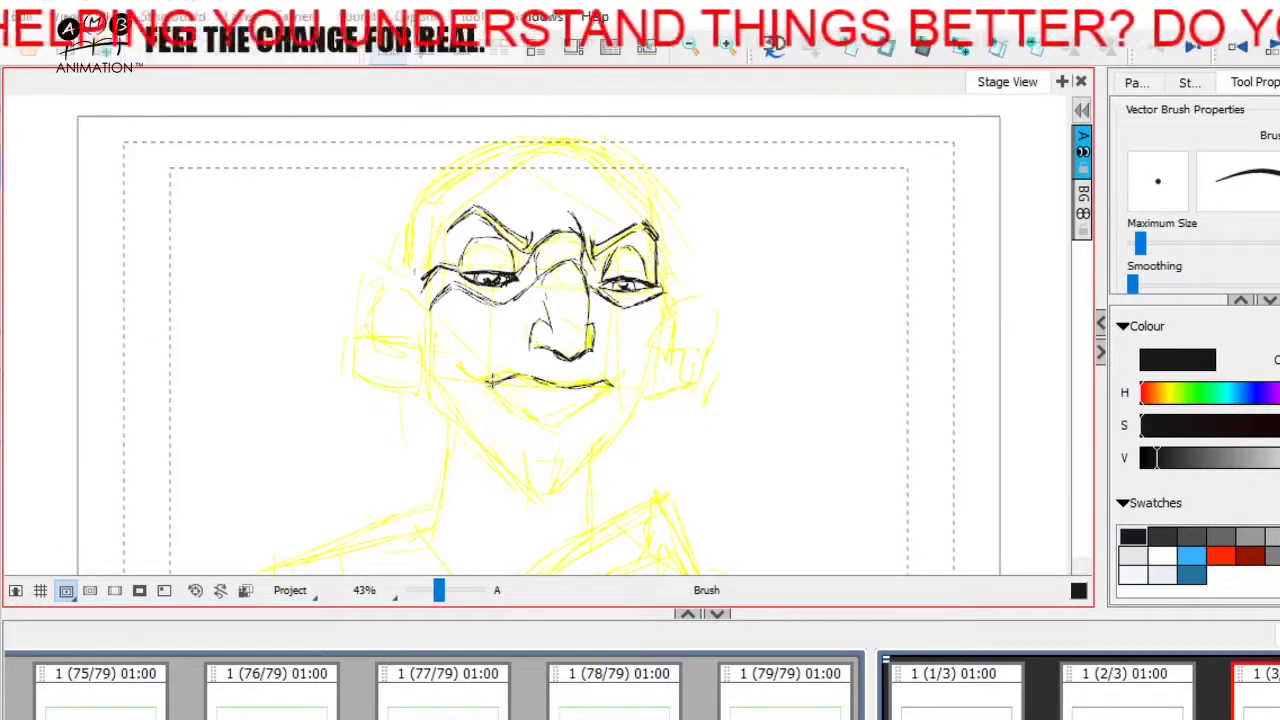
drag(488, 390, 606, 390)
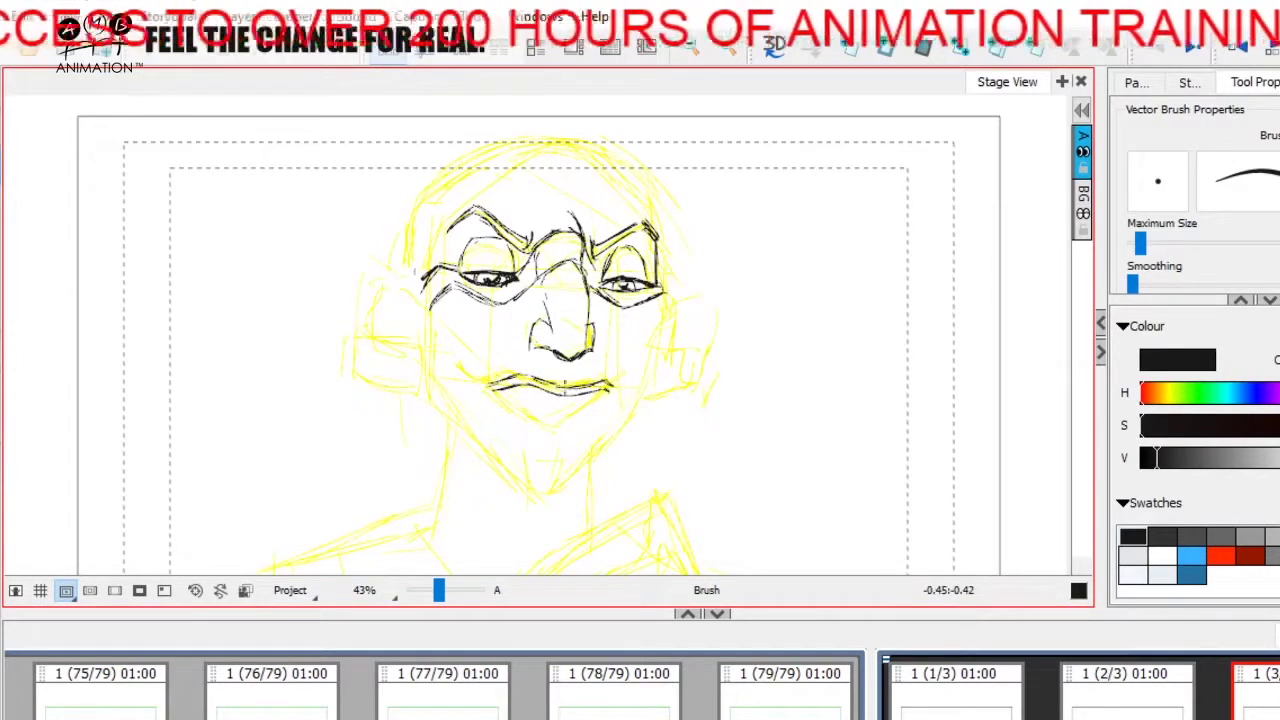
drag(514, 382, 476, 385)
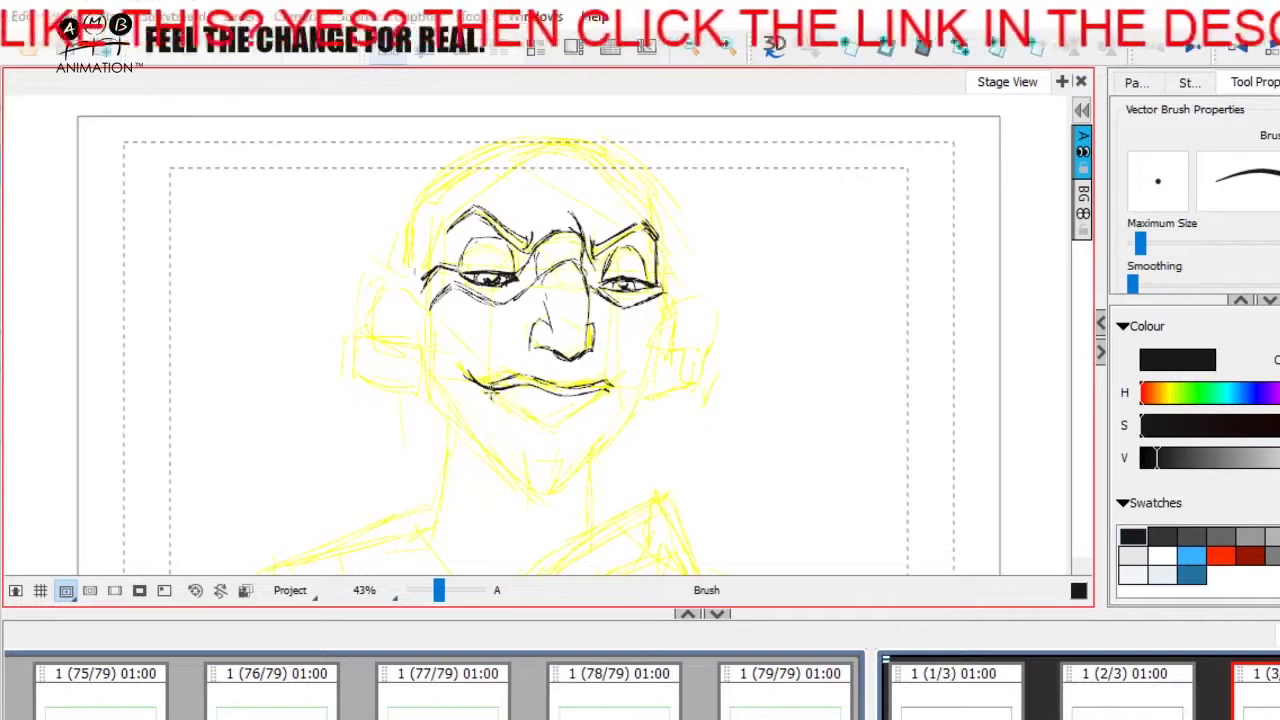
mouse_move(487, 389)
mouse_down()
mouse_move(552, 422)
mouse_move(605, 396)
mouse_move(564, 420)
mouse_up()
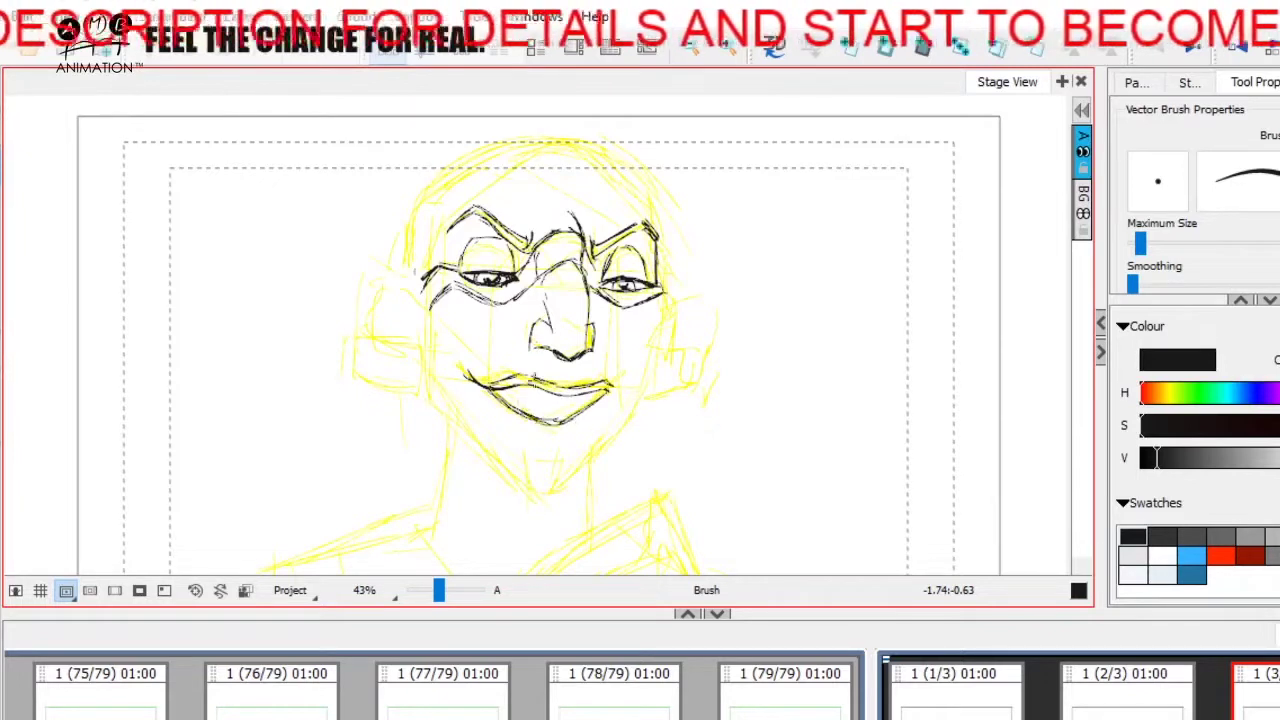
Add the outer lower lip curve, draw the row of teeth inside the mouth and darken the edges around them.
mouse_move(506, 398)
mouse_down()
mouse_move(536, 435)
mouse_move(512, 418)
mouse_move(557, 437)
mouse_move(599, 413)
mouse_up()
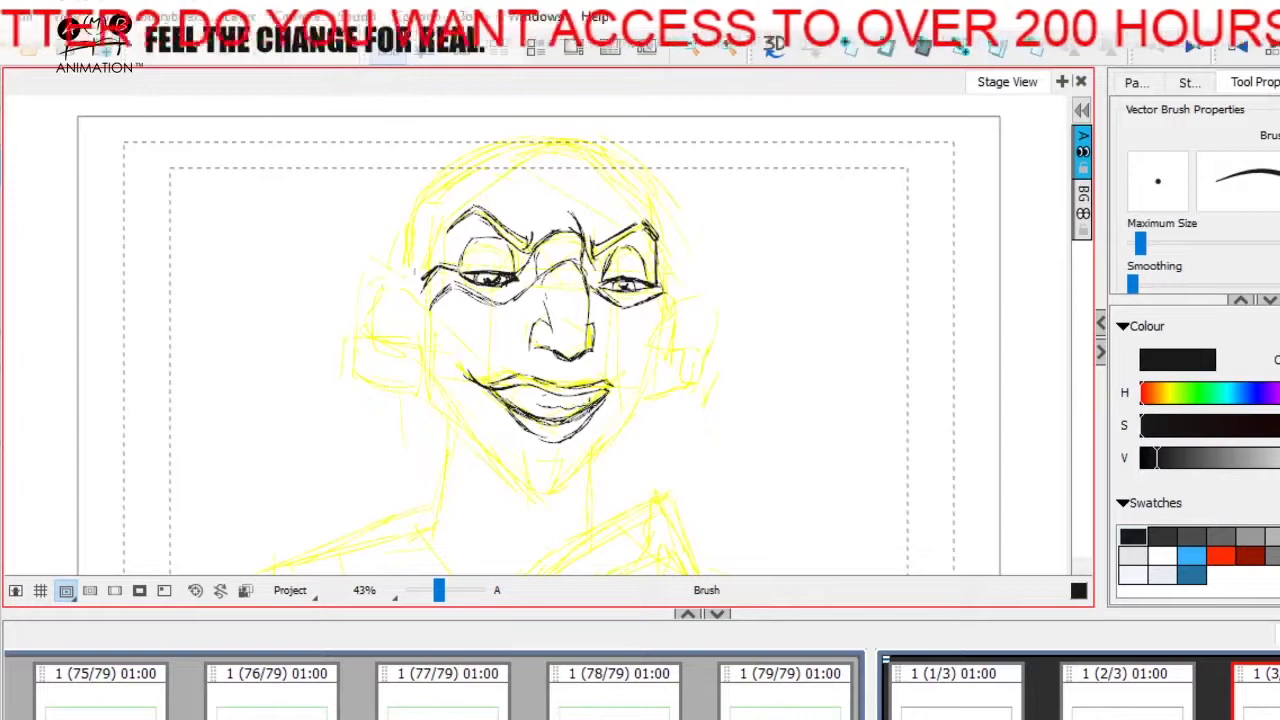
drag(578, 400, 539, 397)
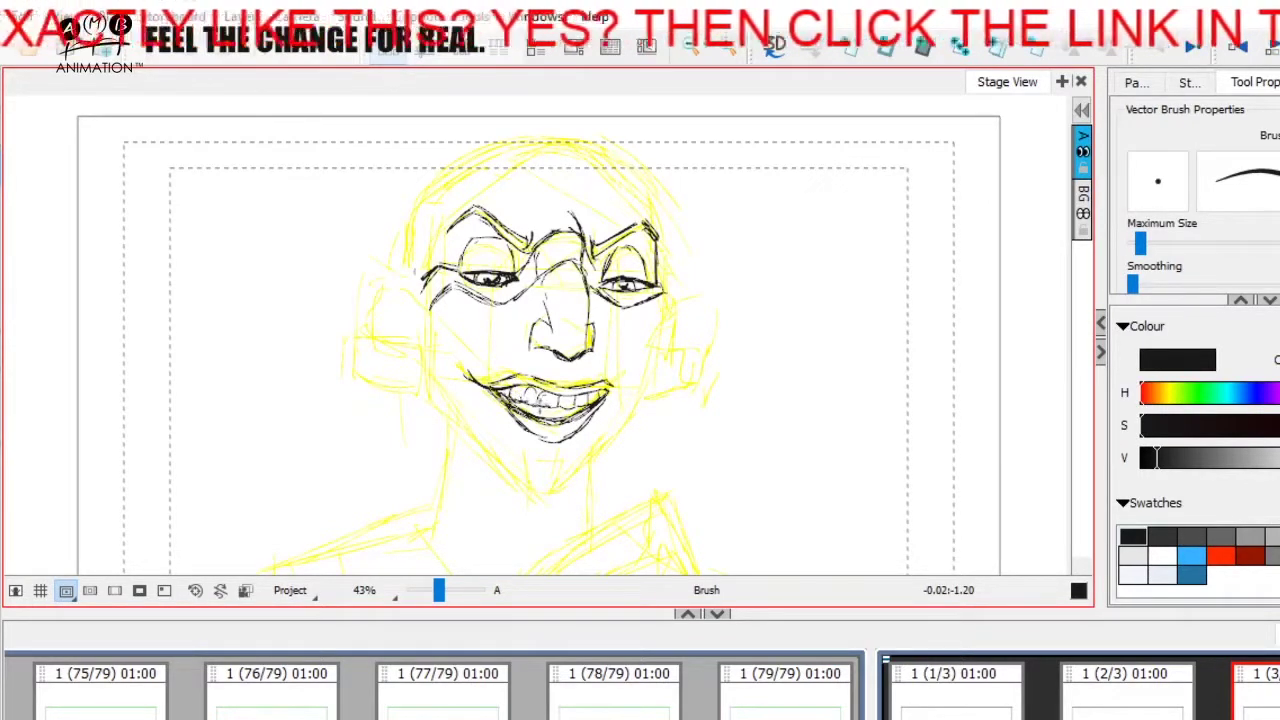
drag(540, 406, 610, 396)
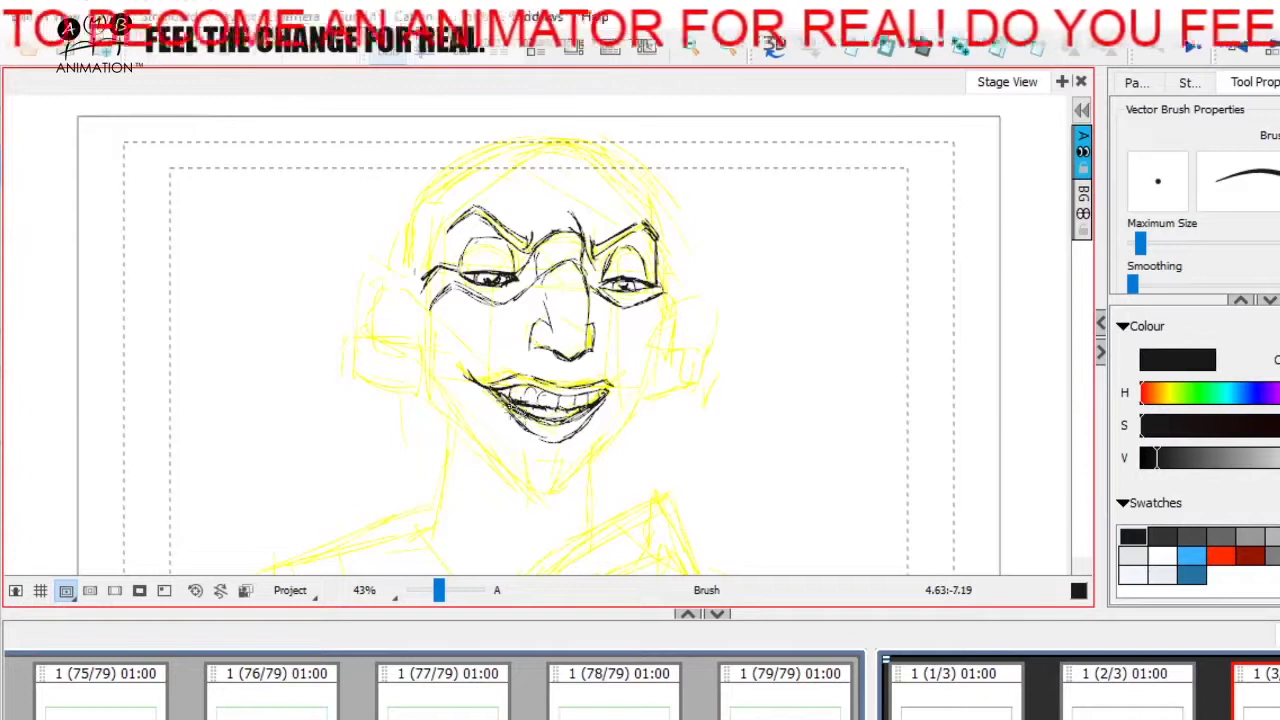
mouse_move(496, 400)
mouse_down()
mouse_move(548, 444)
mouse_move(568, 436)
mouse_up()
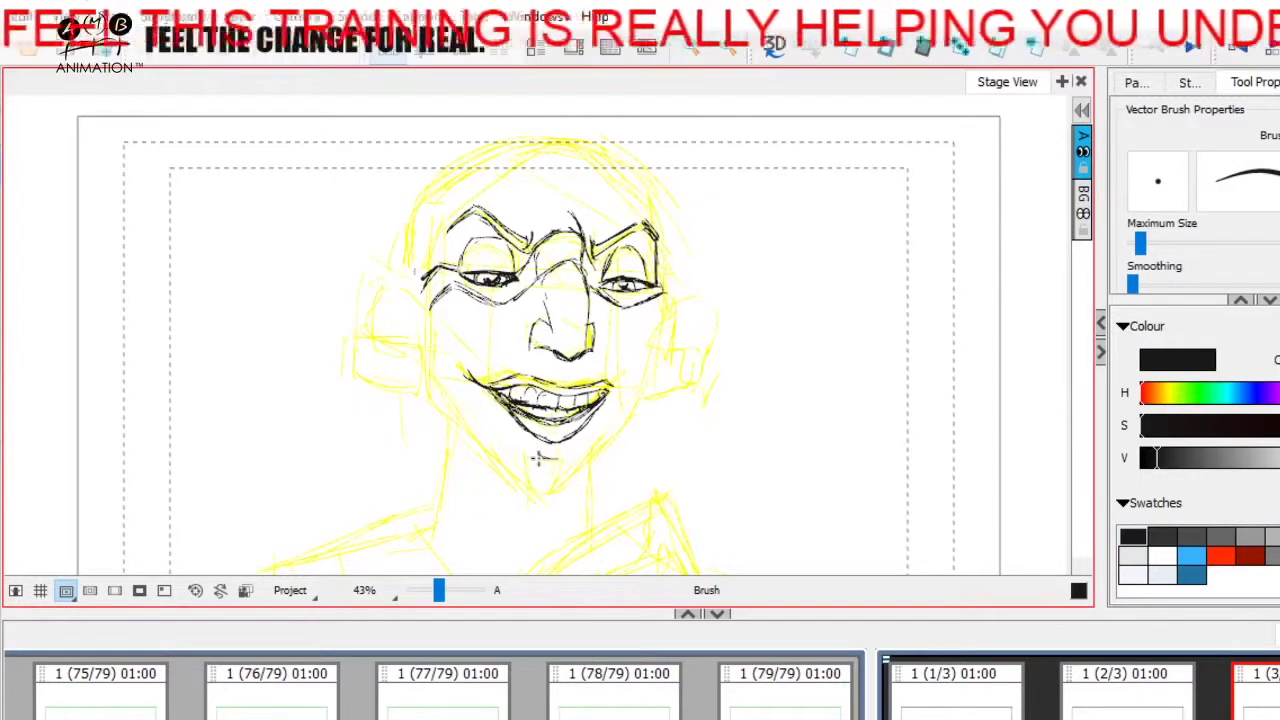
Outline the small tapered beard patch on the chin and draw the smile folds running from the nose to the mouth corners.
mouse_move(547, 457)
mouse_down()
mouse_move(563, 458)
mouse_move(550, 490)
mouse_move(538, 478)
mouse_up()
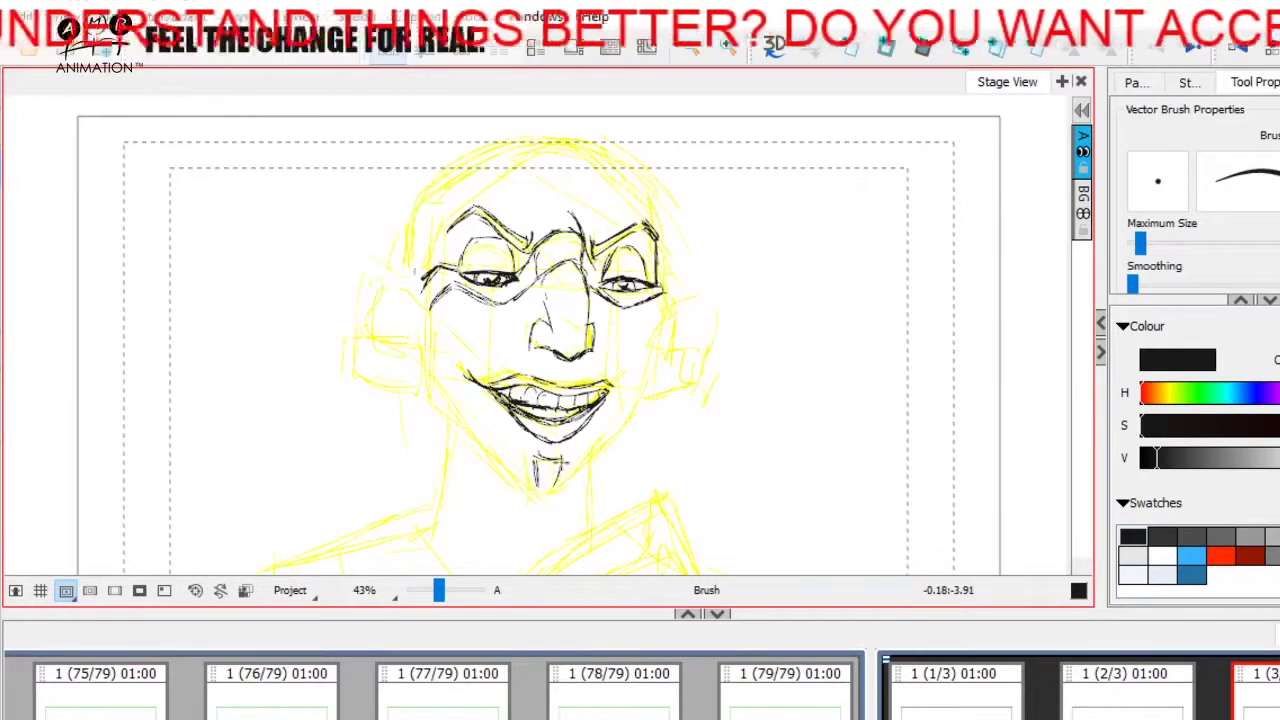
mouse_move(530, 428)
mouse_down()
mouse_move(556, 444)
mouse_move(540, 440)
mouse_move(583, 431)
mouse_up()
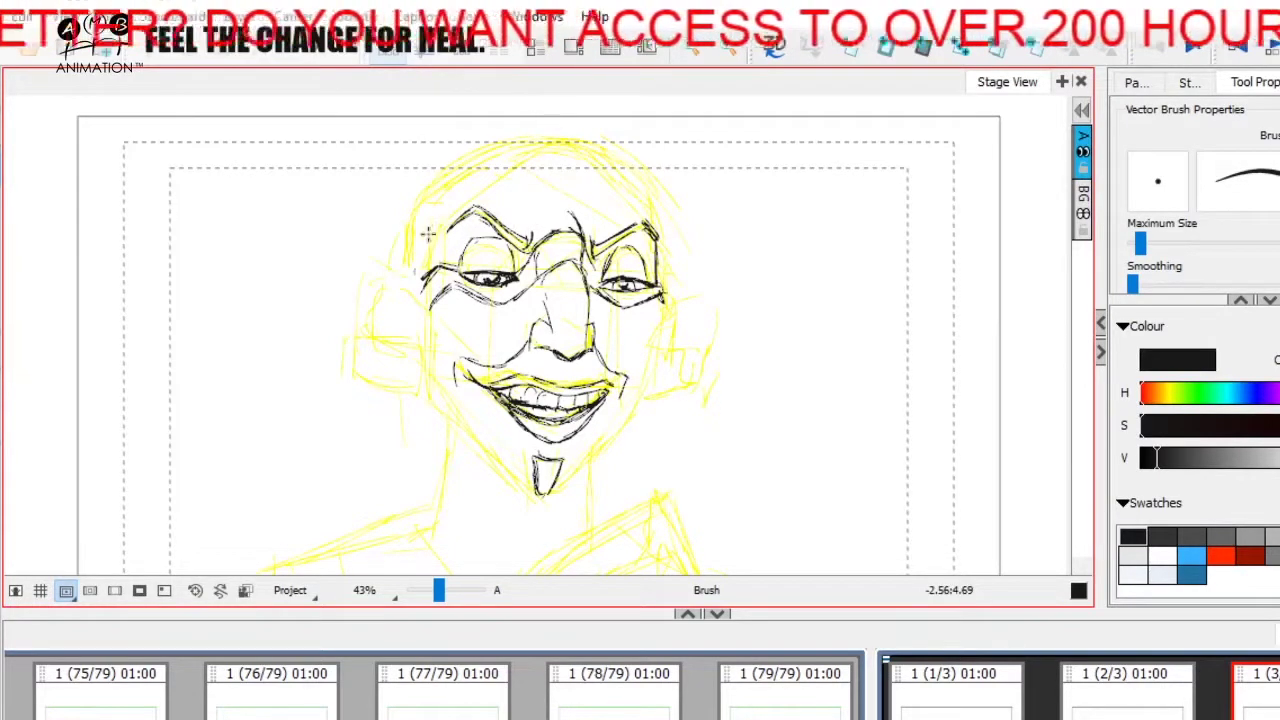
Ink the left temple line and sideburn, and draw the left ear with its rounded outer rim and inner arch.
drag(423, 260, 441, 219)
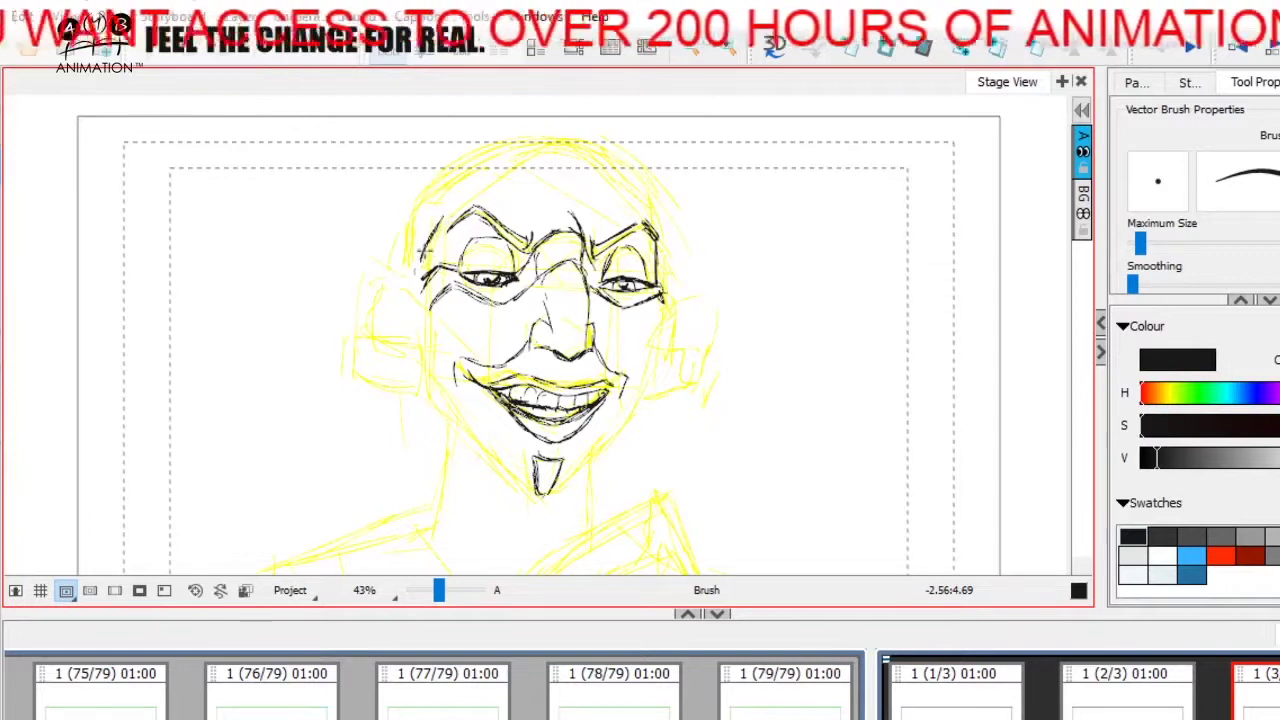
drag(411, 256, 410, 310)
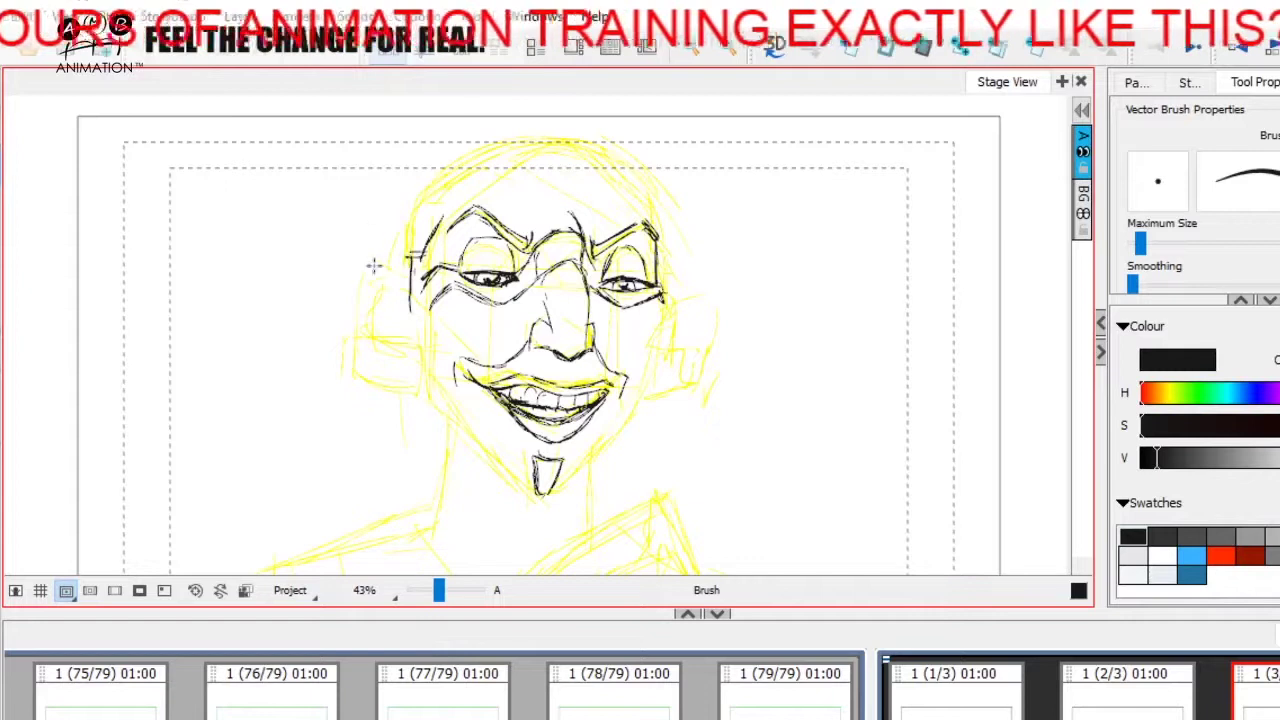
drag(393, 294, 370, 295)
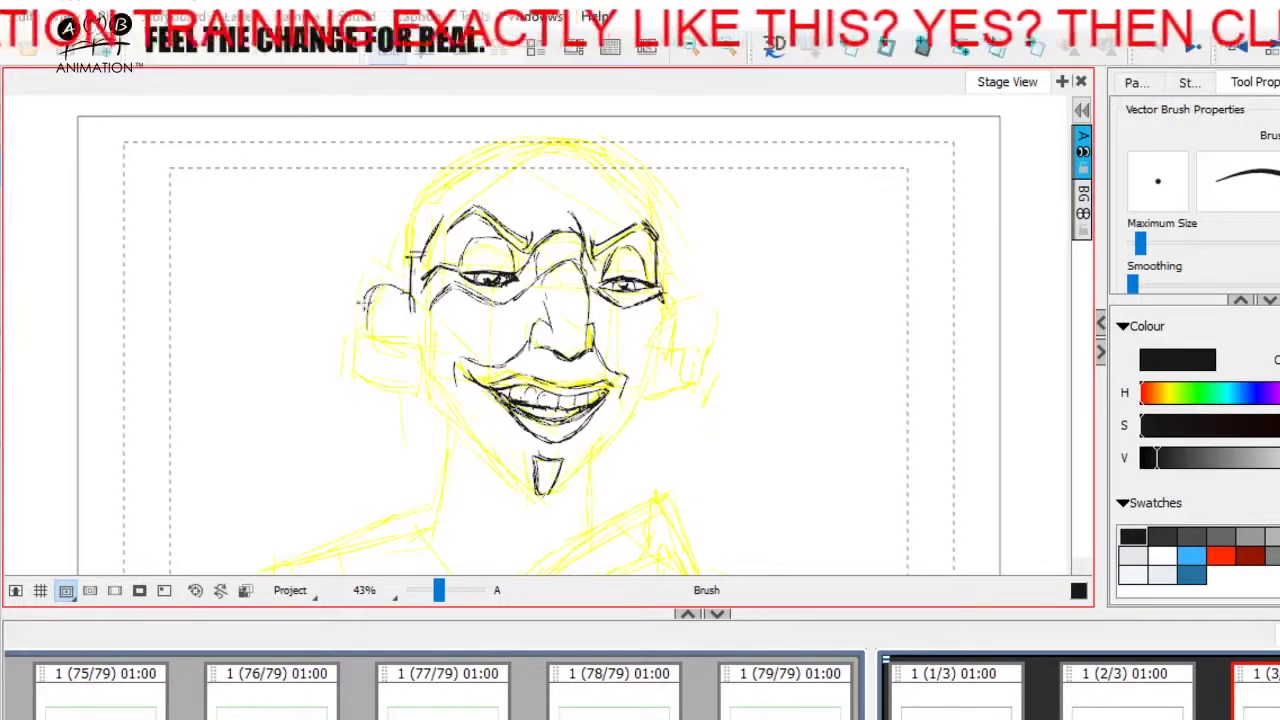
mouse_move(372, 318)
mouse_down()
mouse_move(367, 341)
mouse_move(391, 303)
mouse_move(401, 332)
mouse_move(366, 341)
mouse_up()
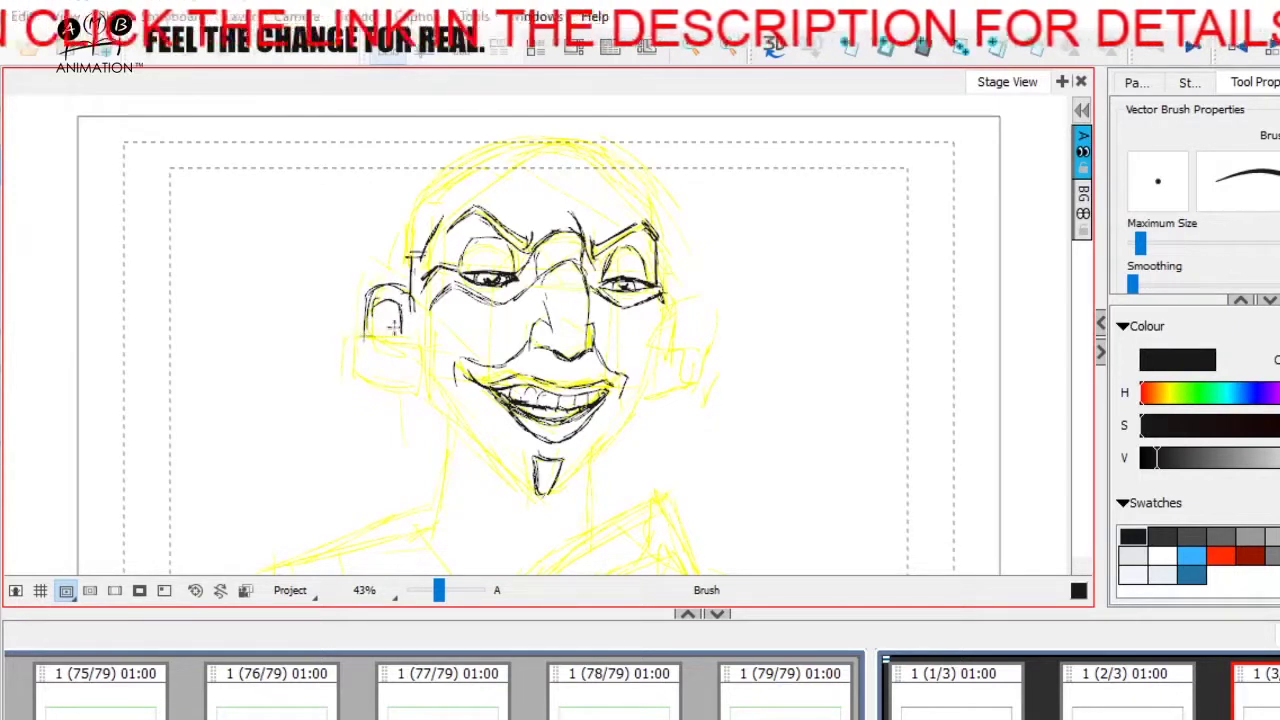
drag(392, 318, 390, 342)
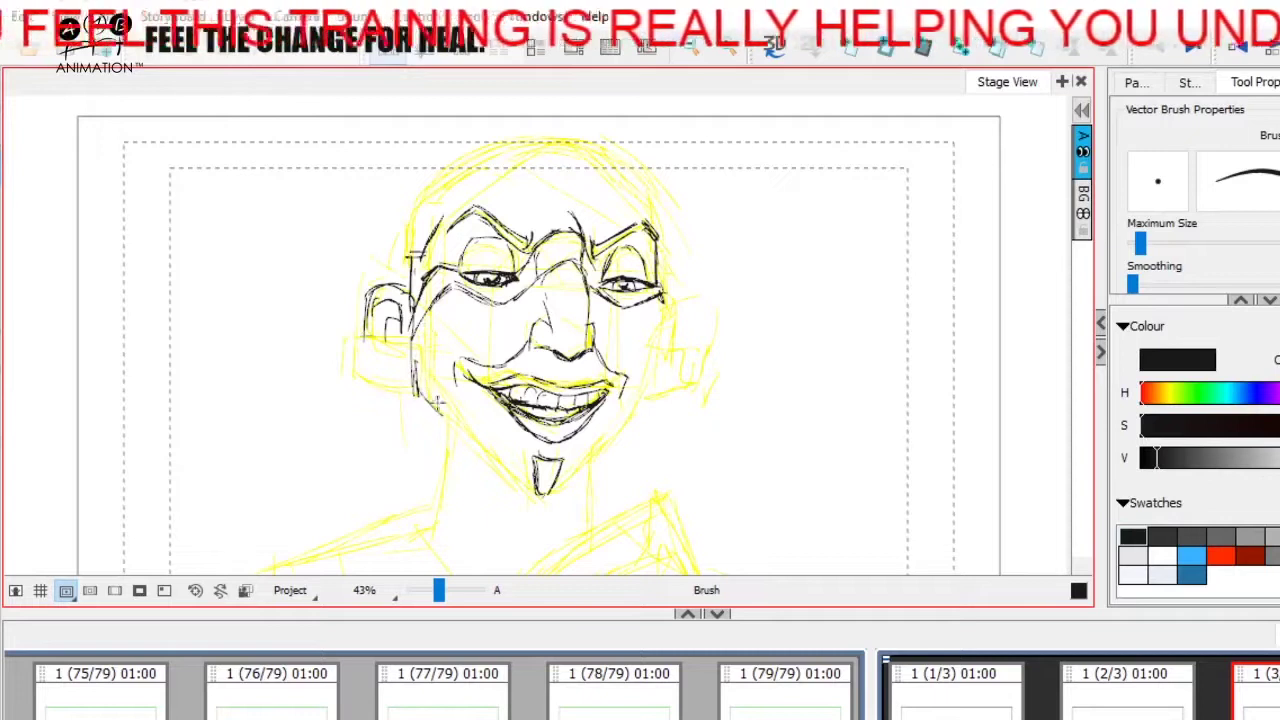
Ink the jawline from below the left ear down to the pointed chin and up the right cheek to the eye.
mouse_move(444, 416)
mouse_down()
mouse_move(518, 498)
mouse_move(548, 505)
mouse_up()
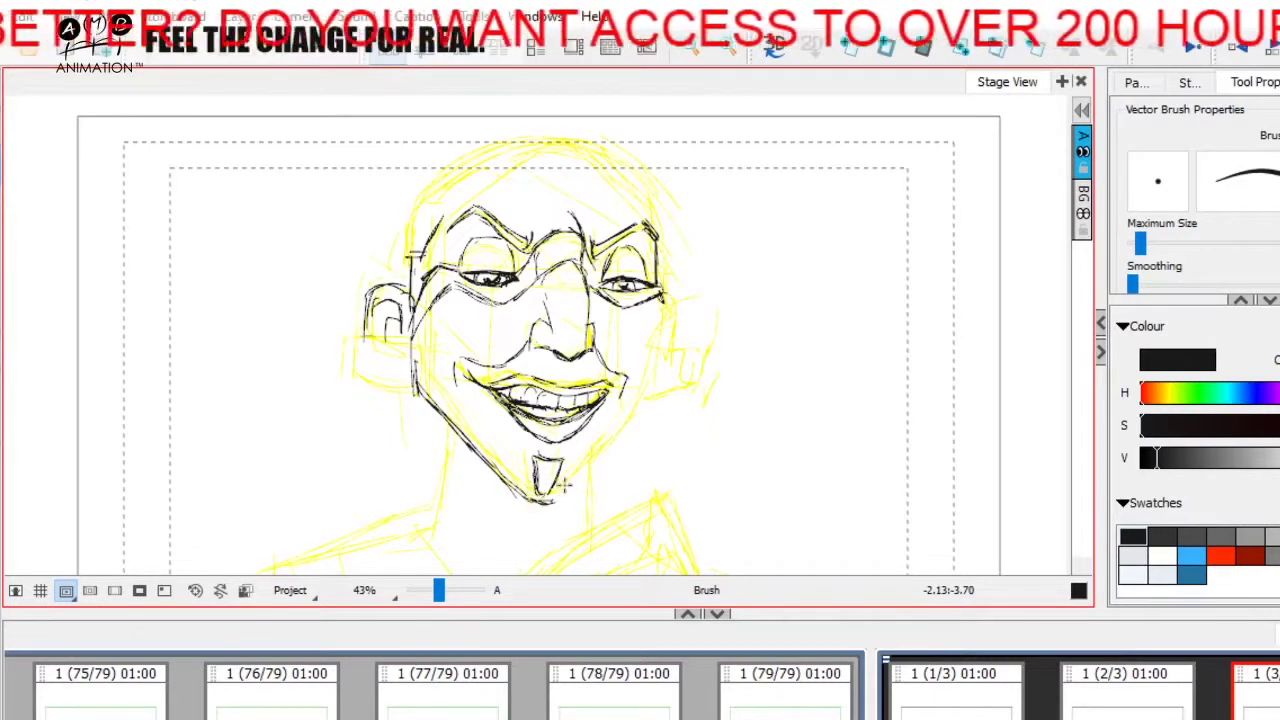
drag(530, 497, 563, 492)
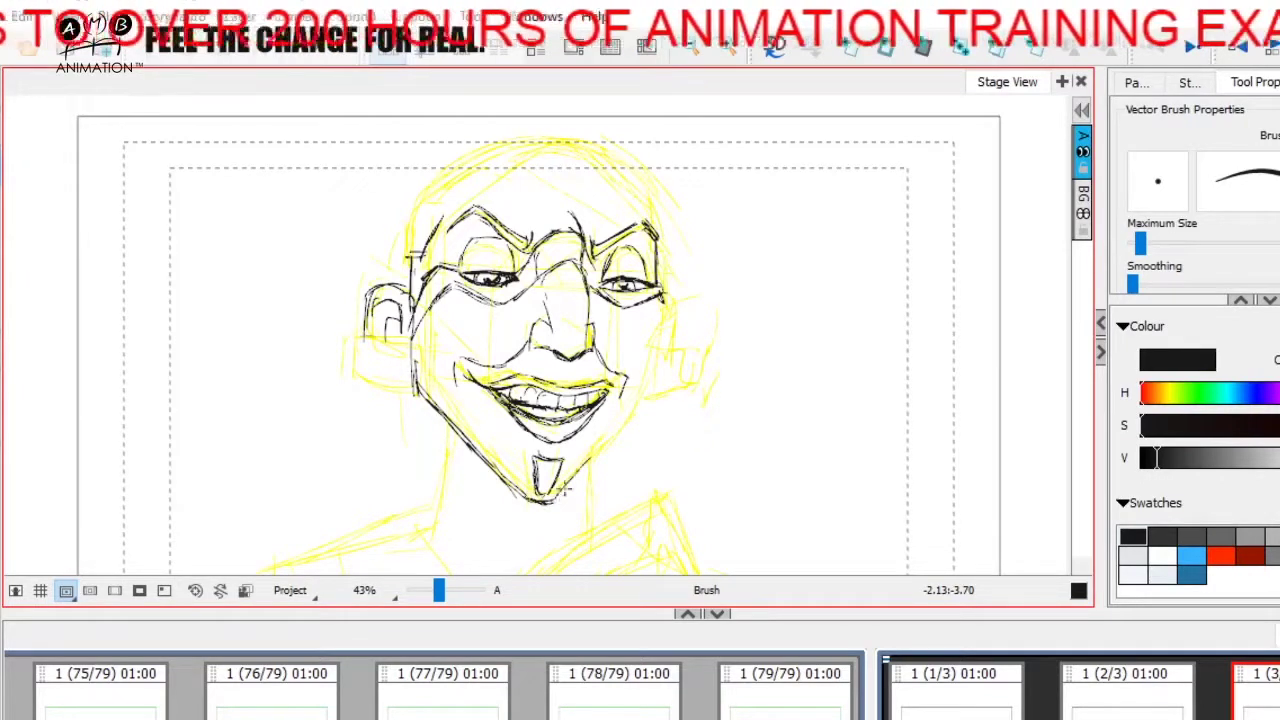
mouse_move(575, 475)
mouse_down()
mouse_move(617, 437)
mouse_move(665, 357)
mouse_move(607, 439)
mouse_move(651, 352)
mouse_move(628, 420)
mouse_up()
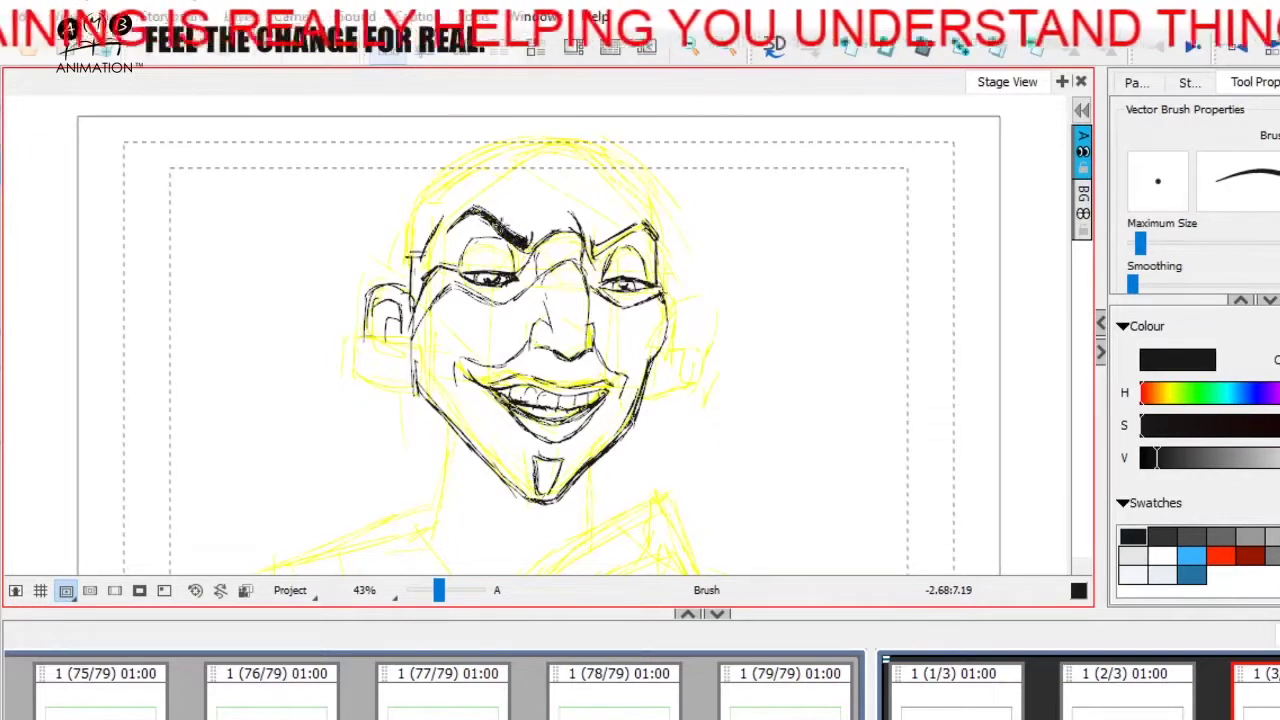
Fill the right eyebrow solid black and thicken the left edge of the chin beard patch.
mouse_move(600, 242)
mouse_down()
mouse_move(594, 252)
mouse_move(652, 230)
mouse_up()
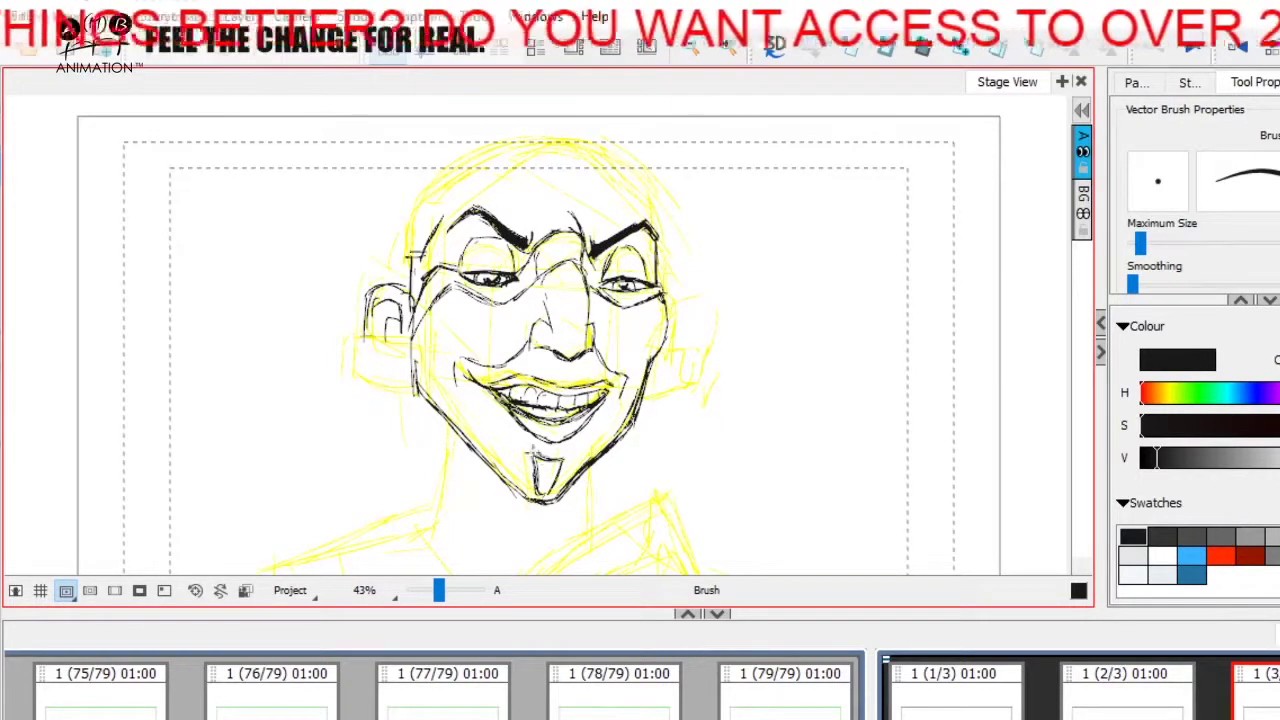
drag(530, 458, 536, 490)
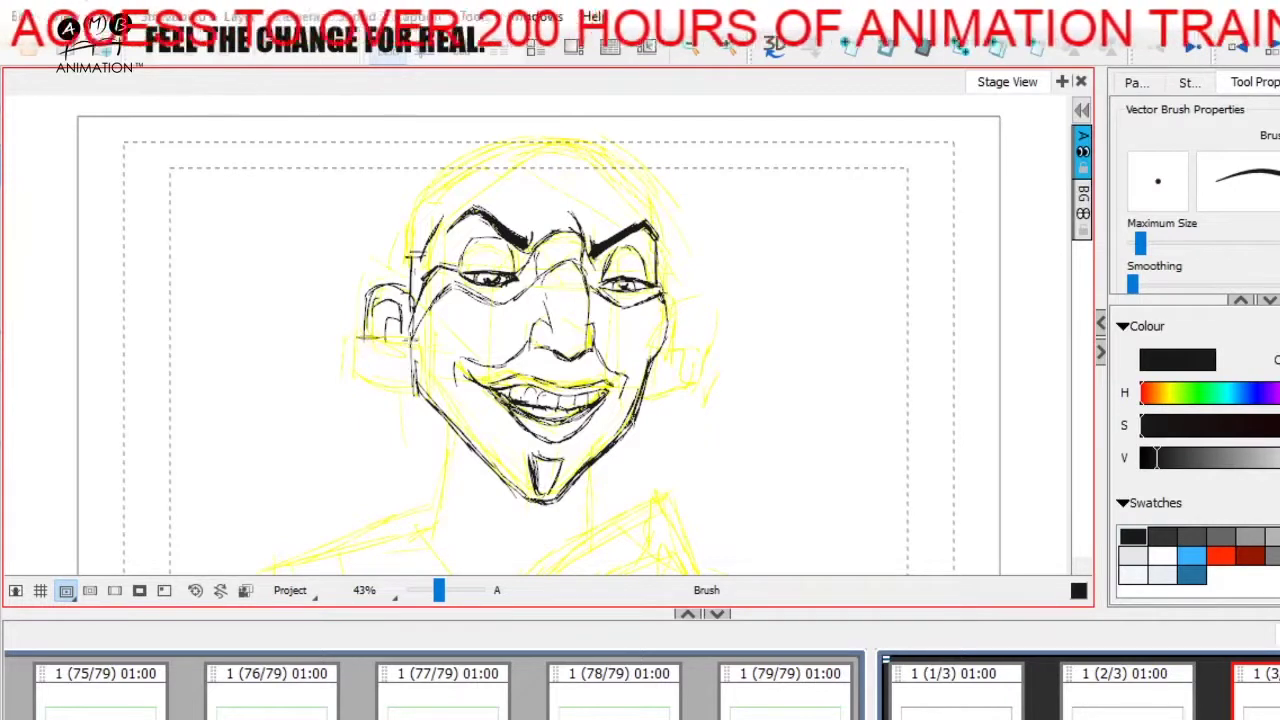
Draw a square earring with a smaller inner square under each ear, adding the narrow outline of the right ear.
drag(408, 340, 372, 337)
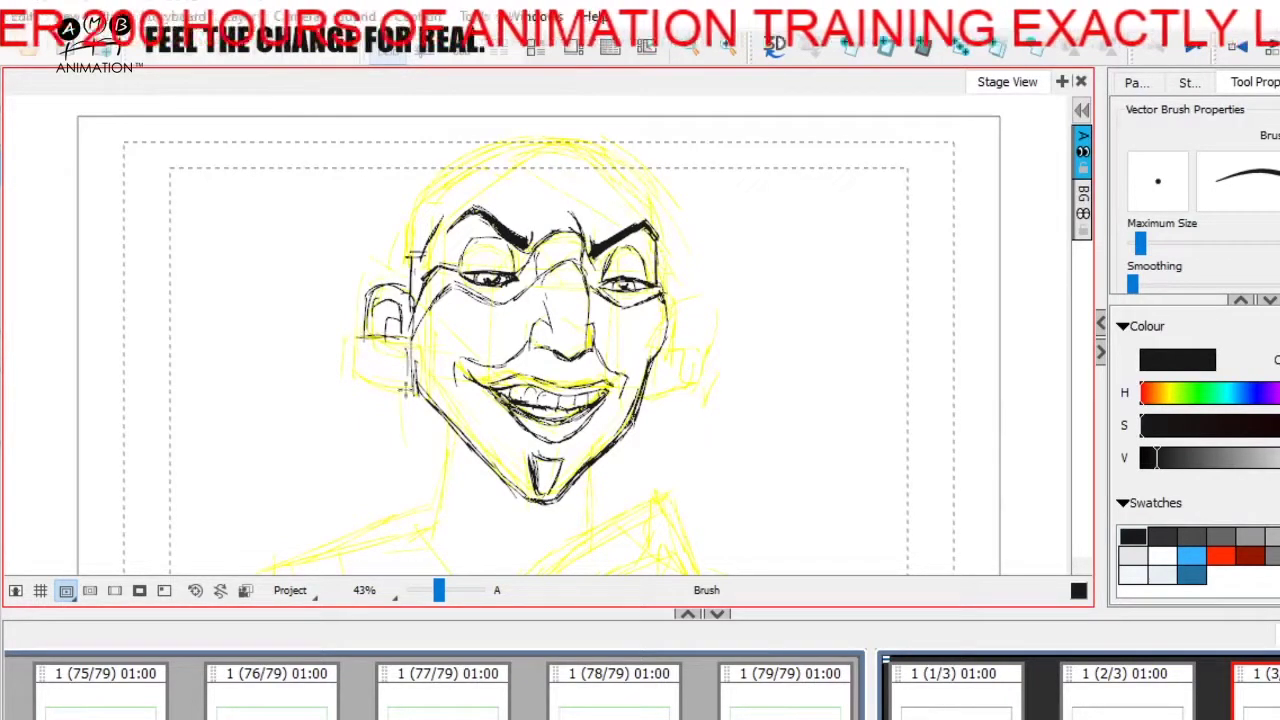
mouse_move(357, 336)
mouse_down()
mouse_move(357, 383)
mouse_move(353, 372)
mouse_move(386, 368)
mouse_up()
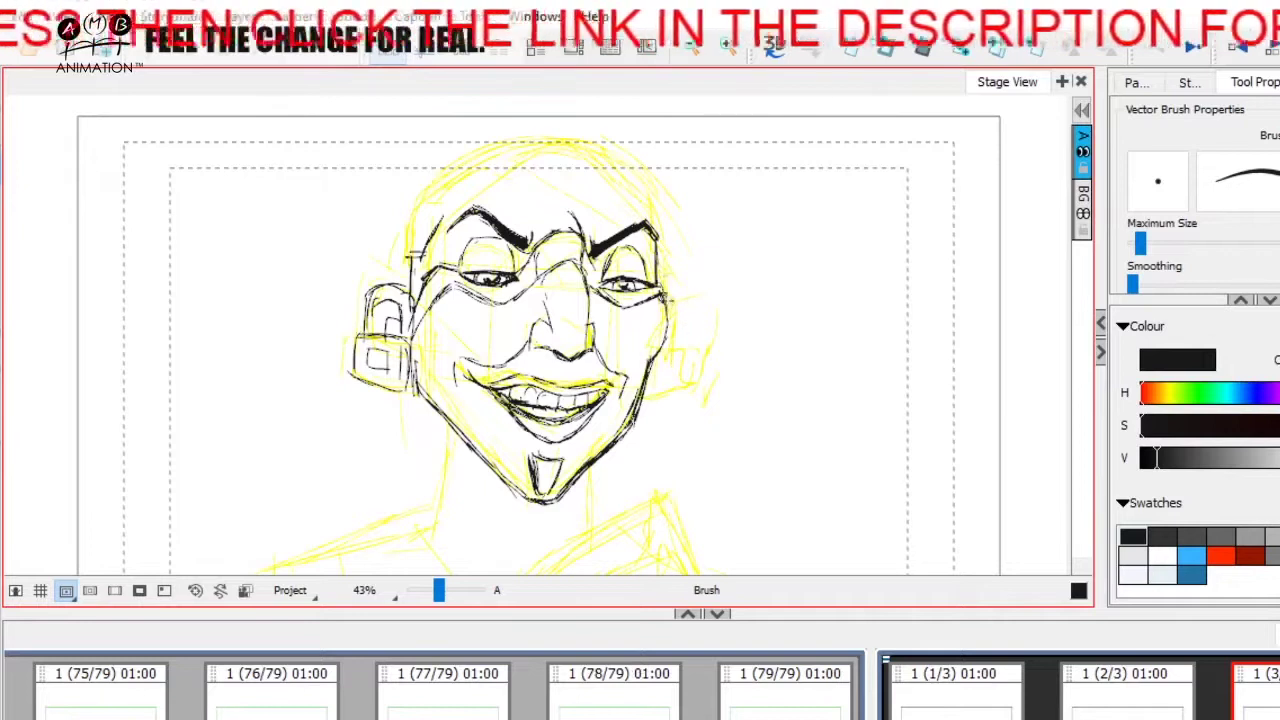
drag(676, 308, 657, 400)
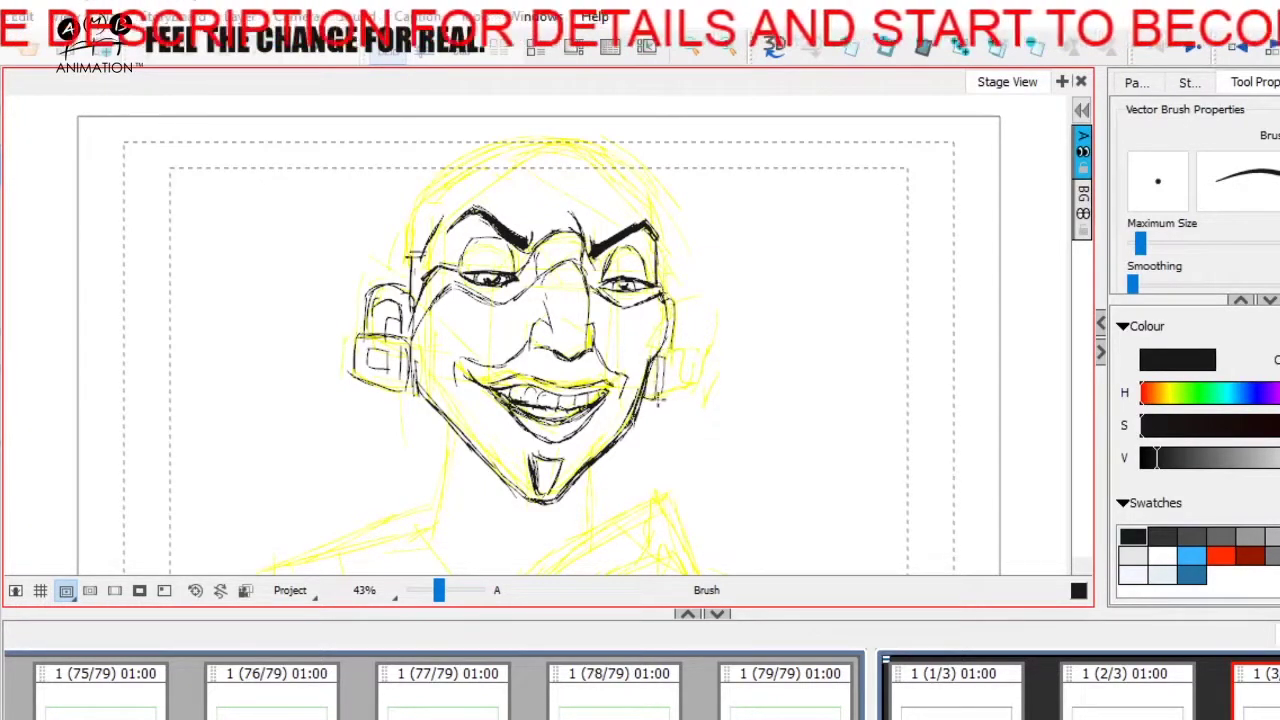
drag(352, 372, 724, 390)
key(ctrl+z)
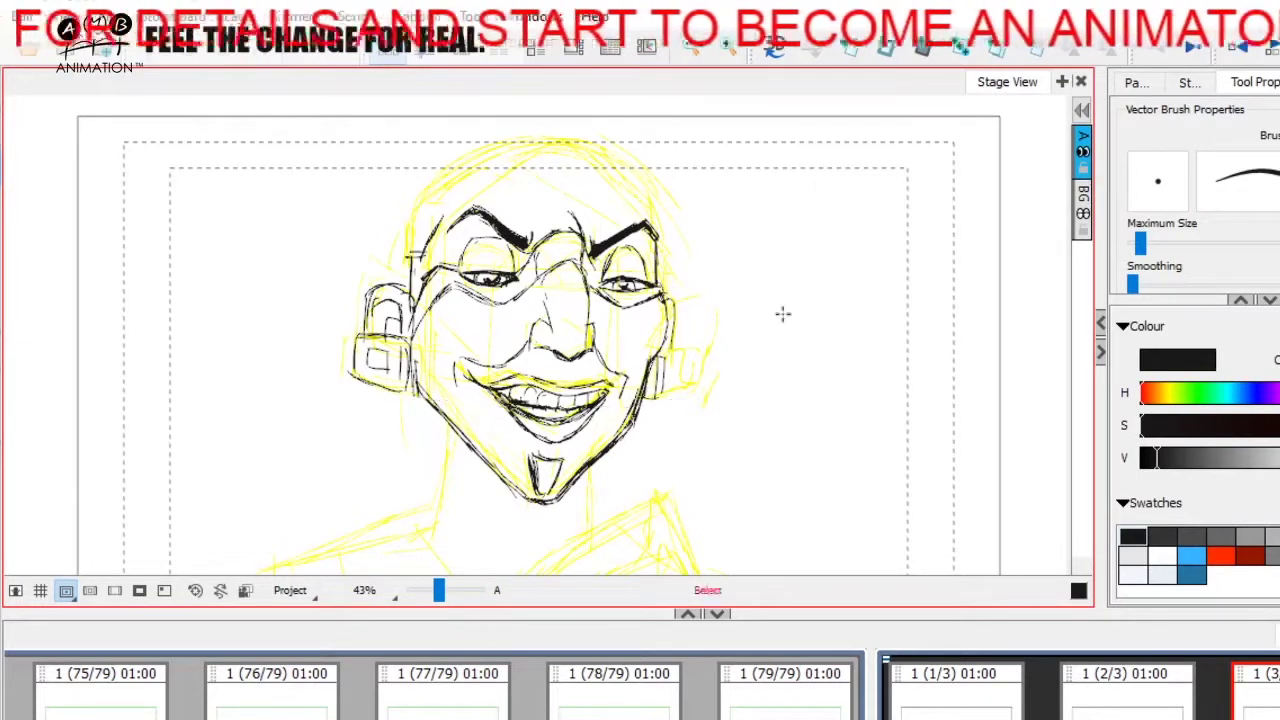
mouse_move(660, 350)
mouse_down()
mouse_move(690, 352)
mouse_move(693, 384)
mouse_move(654, 401)
mouse_move(664, 362)
mouse_move(668, 383)
mouse_up()
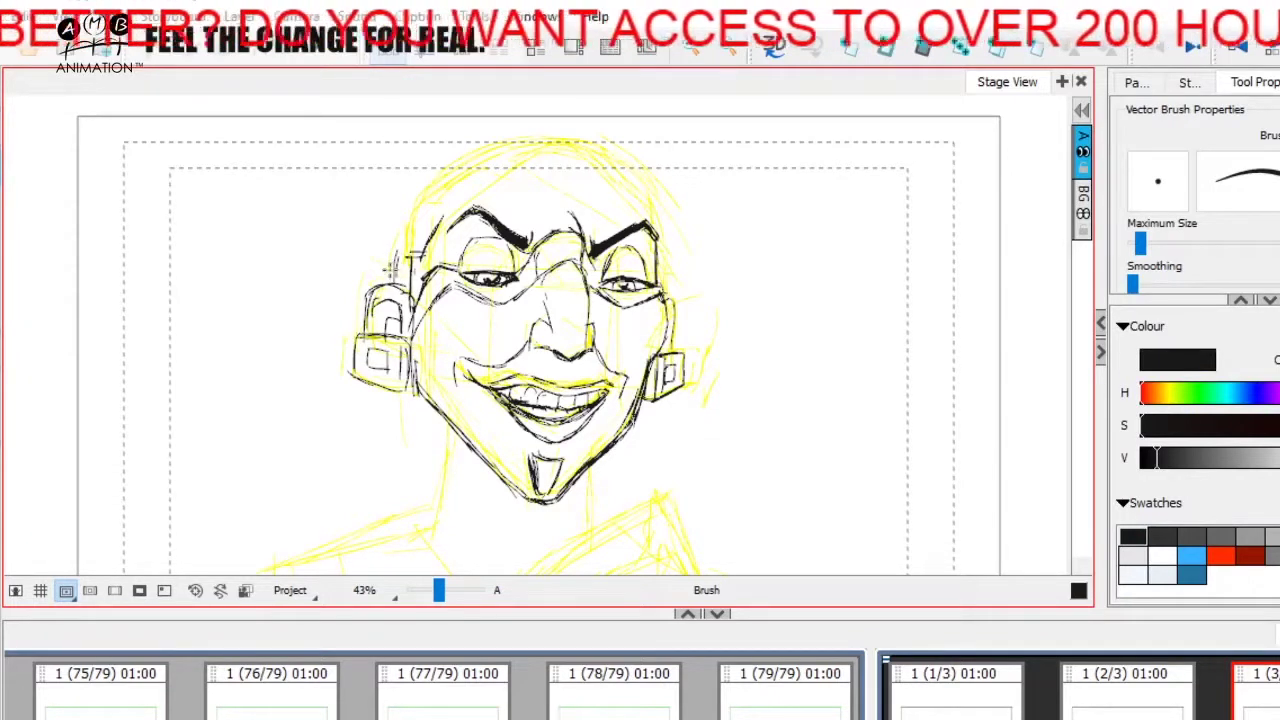
Ink the left side of the head above the ear and the hairline arching over the forehead to the right eyebrow.
drag(391, 248, 427, 196)
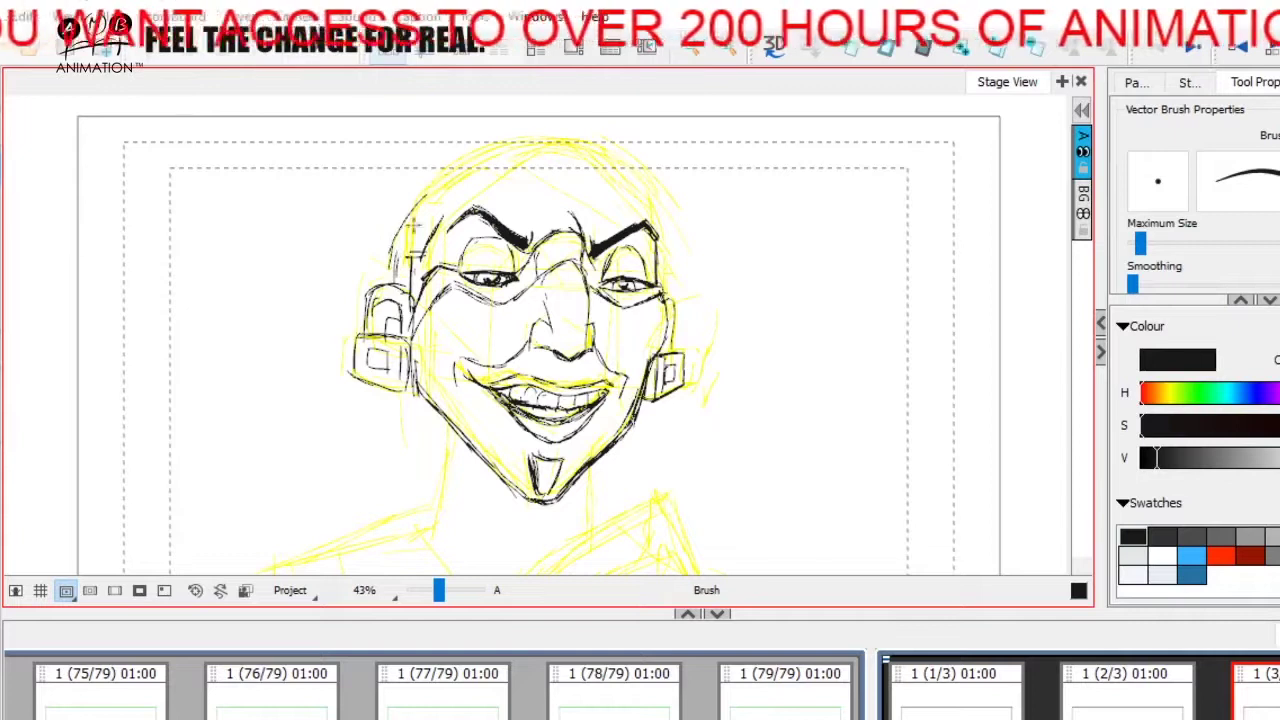
mouse_move(388, 280)
mouse_down()
mouse_move(387, 240)
mouse_move(393, 283)
mouse_up()
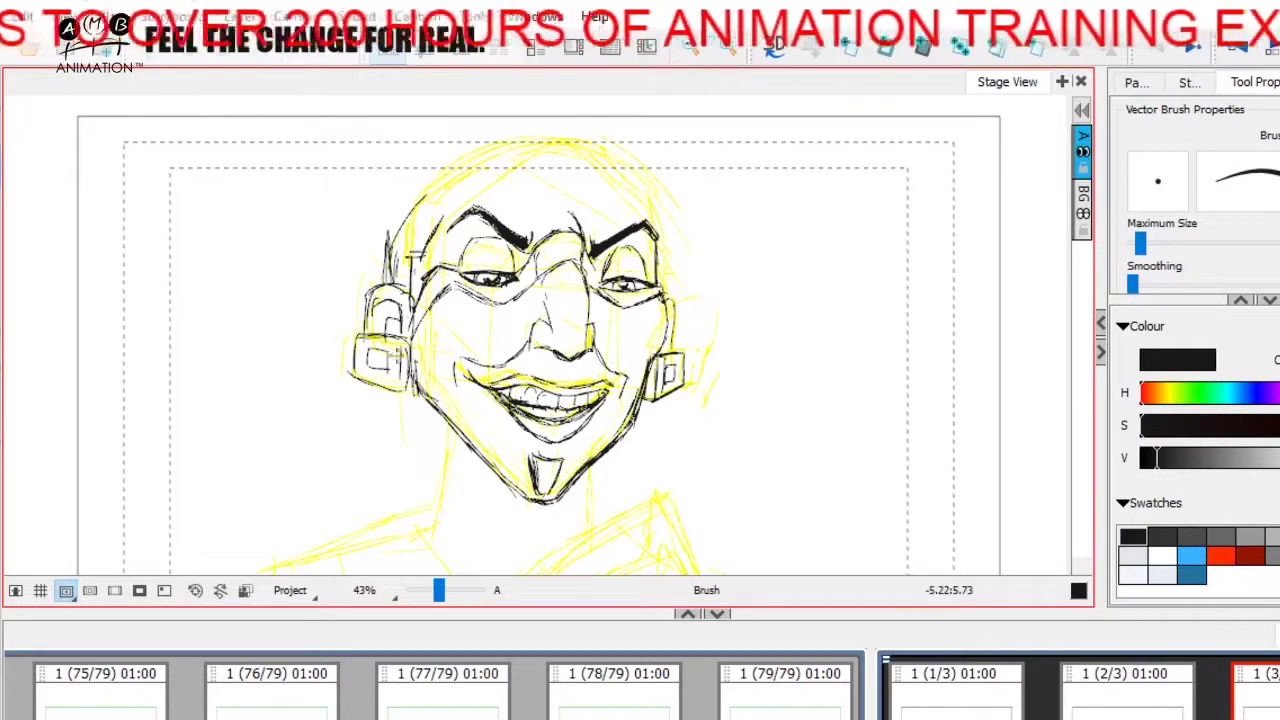
mouse_move(392, 352)
mouse_down()
mouse_move(384, 322)
mouse_move(408, 198)
mouse_move(504, 138)
mouse_up()
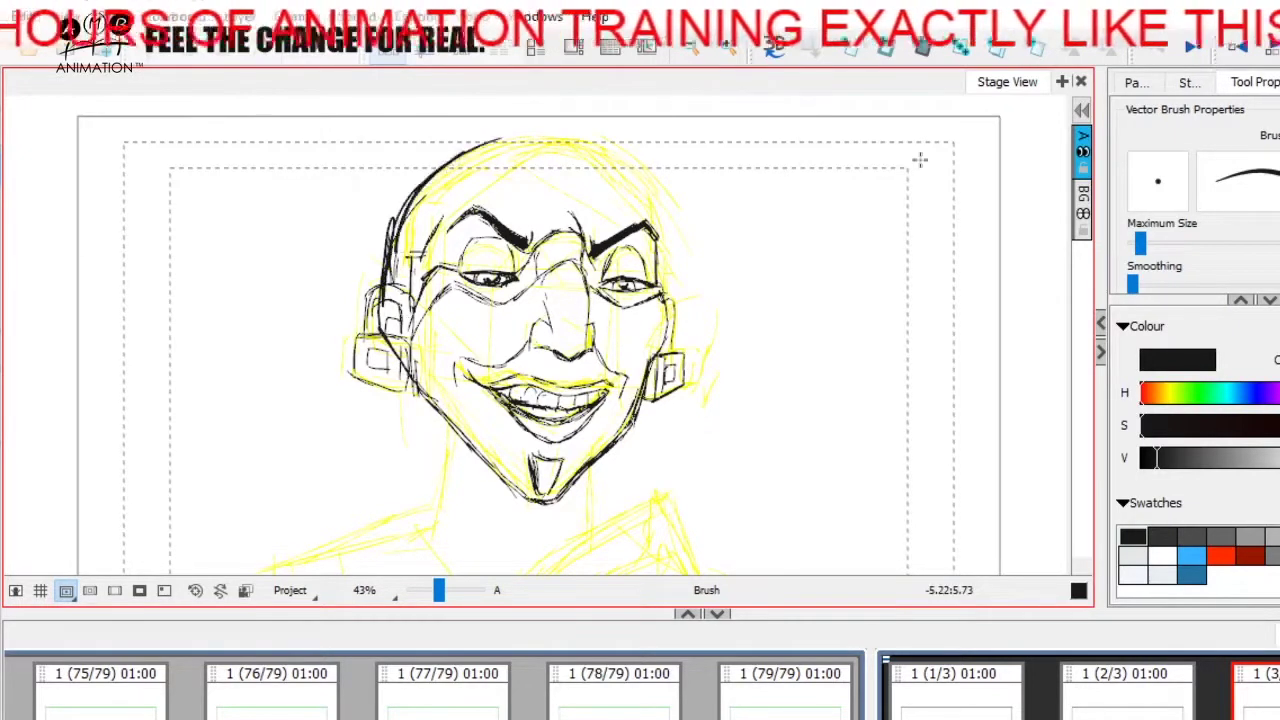
key(ctrl+z)
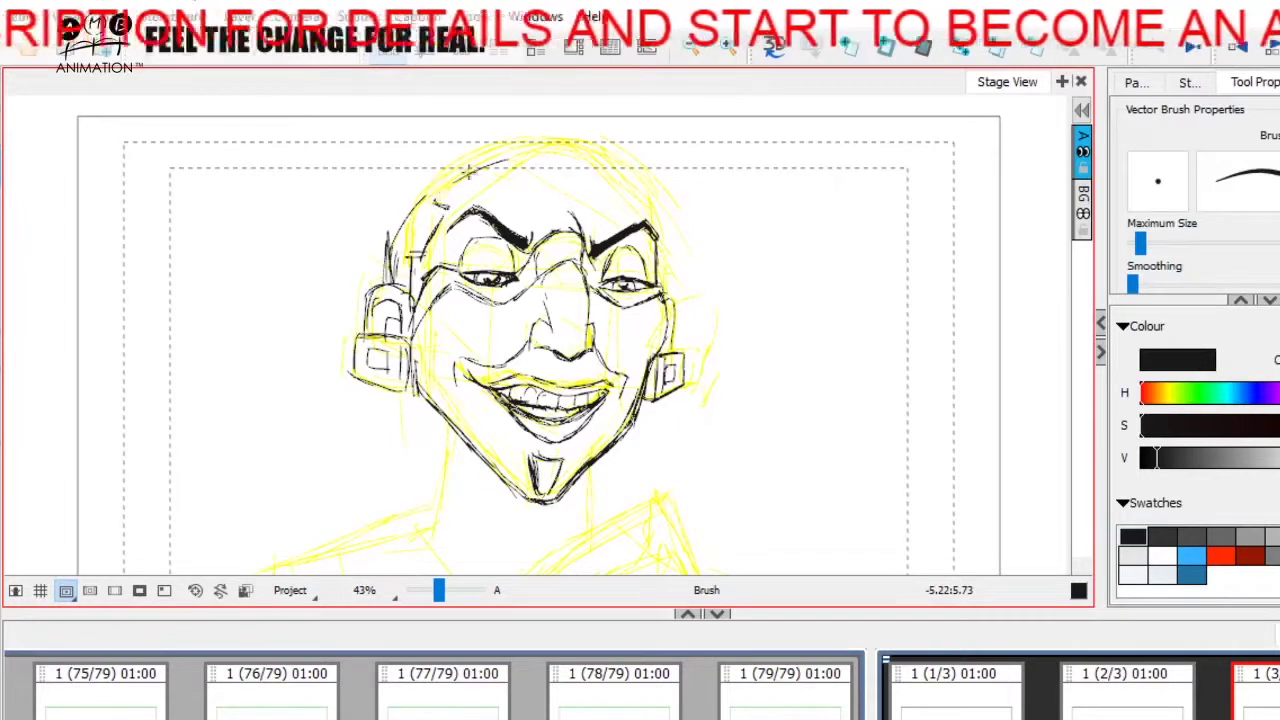
drag(450, 182, 552, 151)
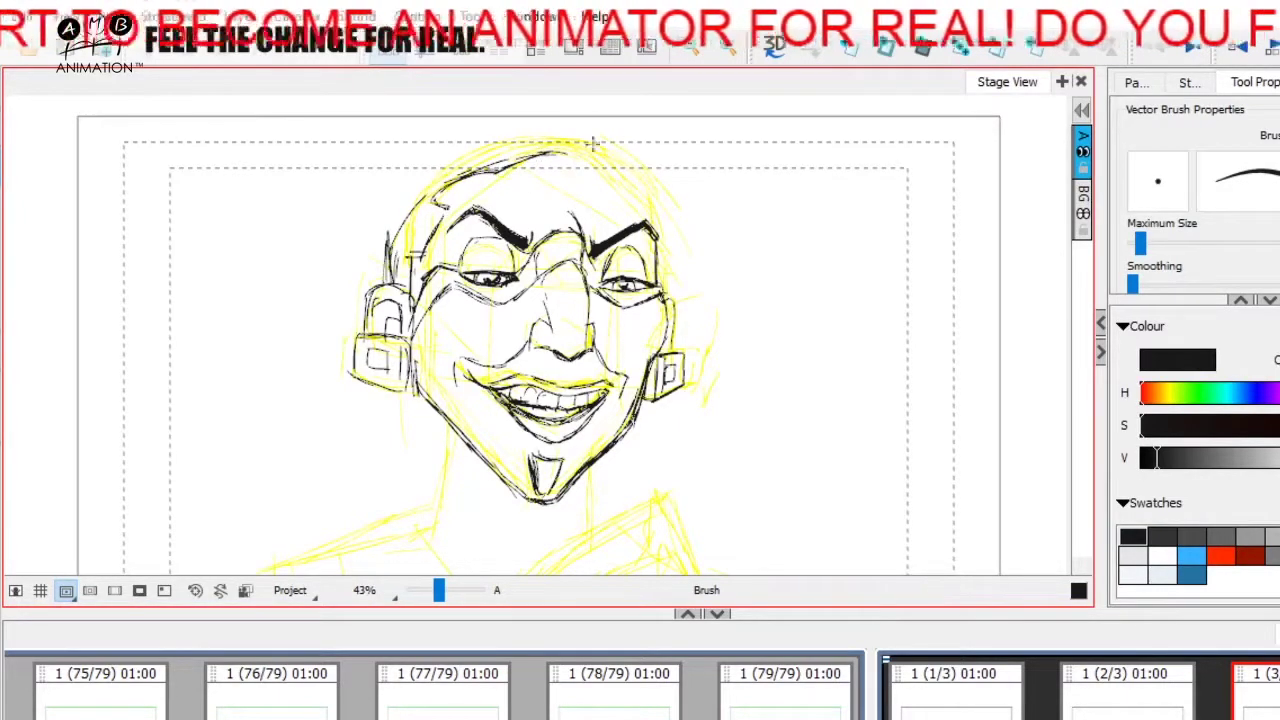
drag(566, 150, 628, 189)
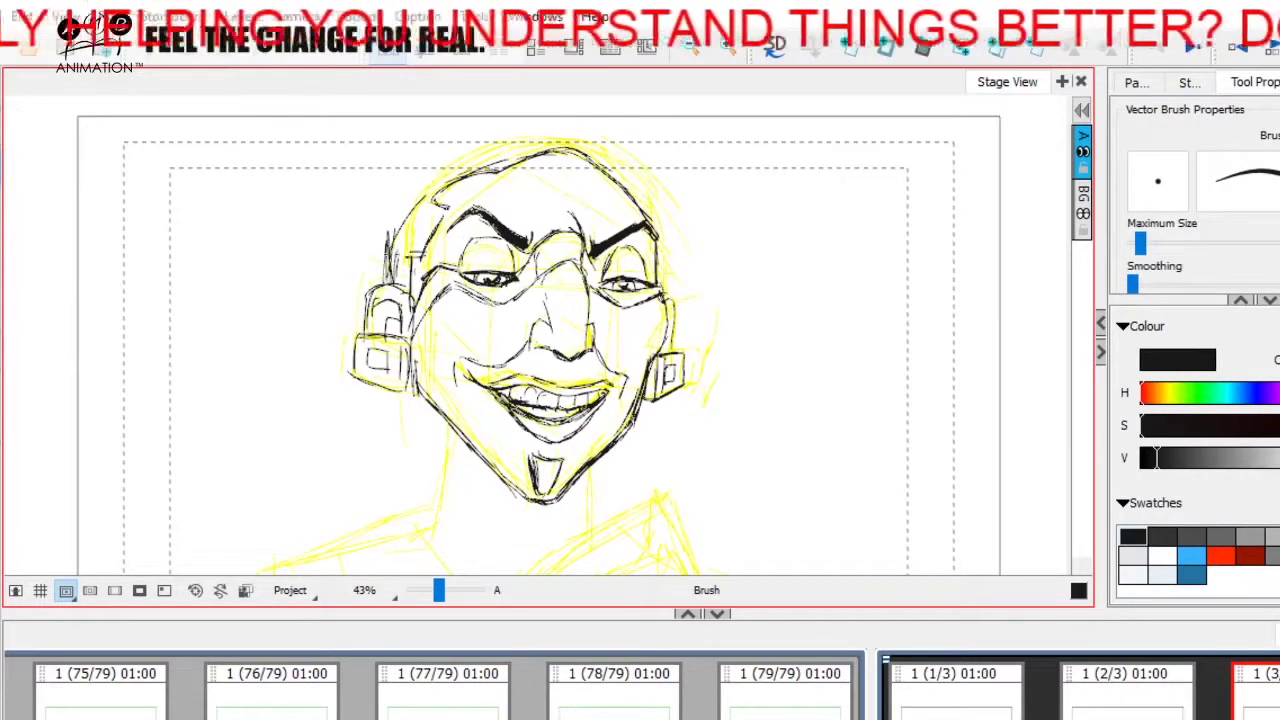
Ink the outer skull contour with overlapping strokes from above the left ear across the crown to the right forehead.
drag(390, 252, 434, 184)
mouse_move(390, 256)
mouse_down()
mouse_move(428, 195)
mouse_move(408, 204)
mouse_move(520, 150)
mouse_up()
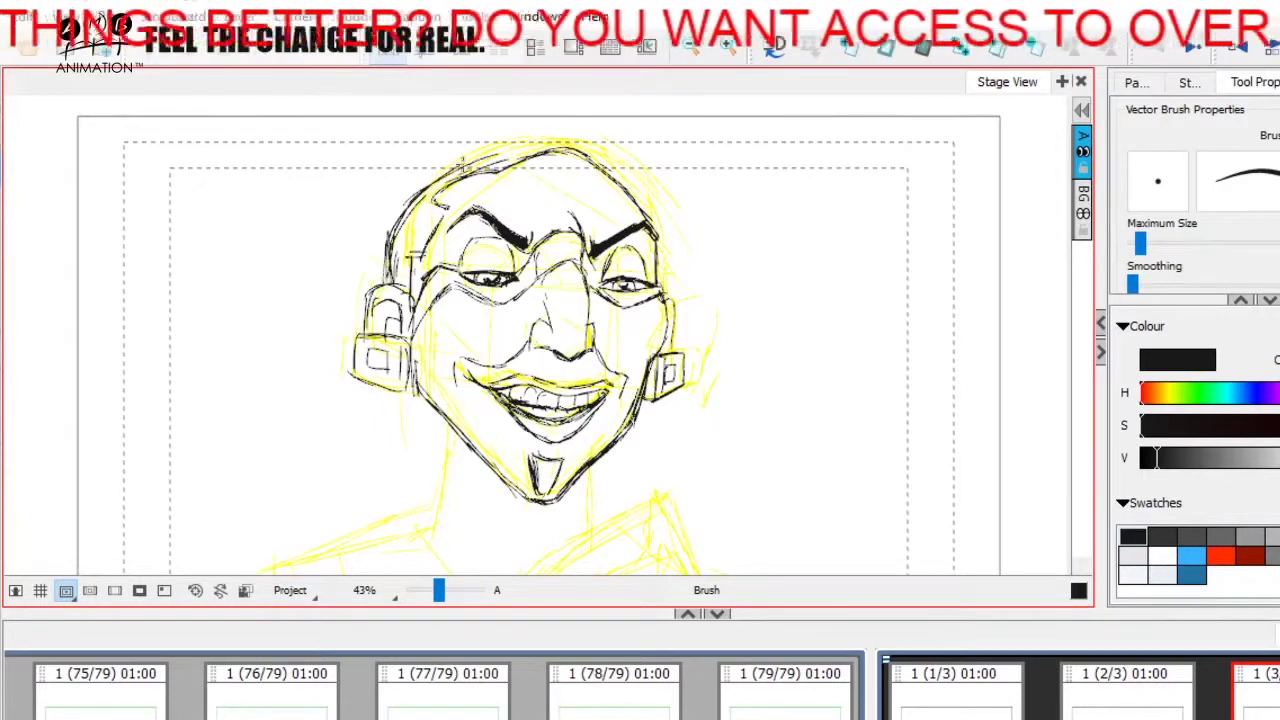
mouse_move(440, 182)
mouse_down()
mouse_move(545, 146)
mouse_move(598, 160)
mouse_up()
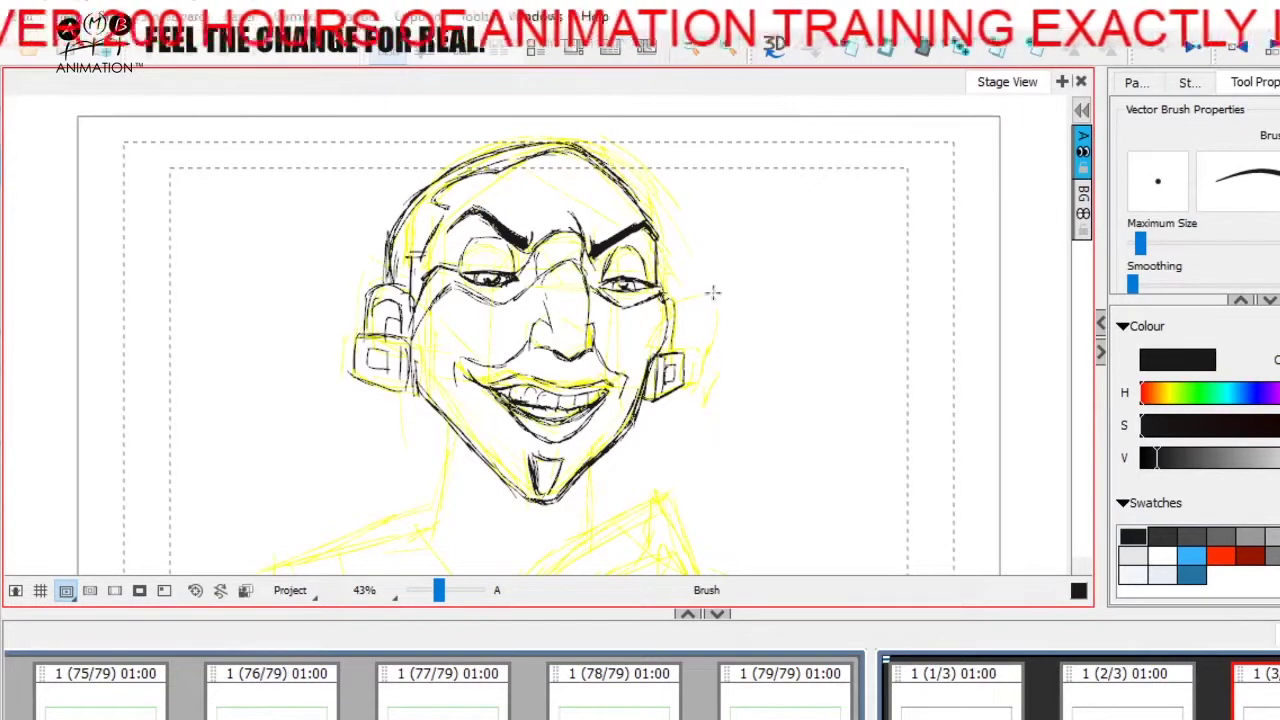
key(alt+e)
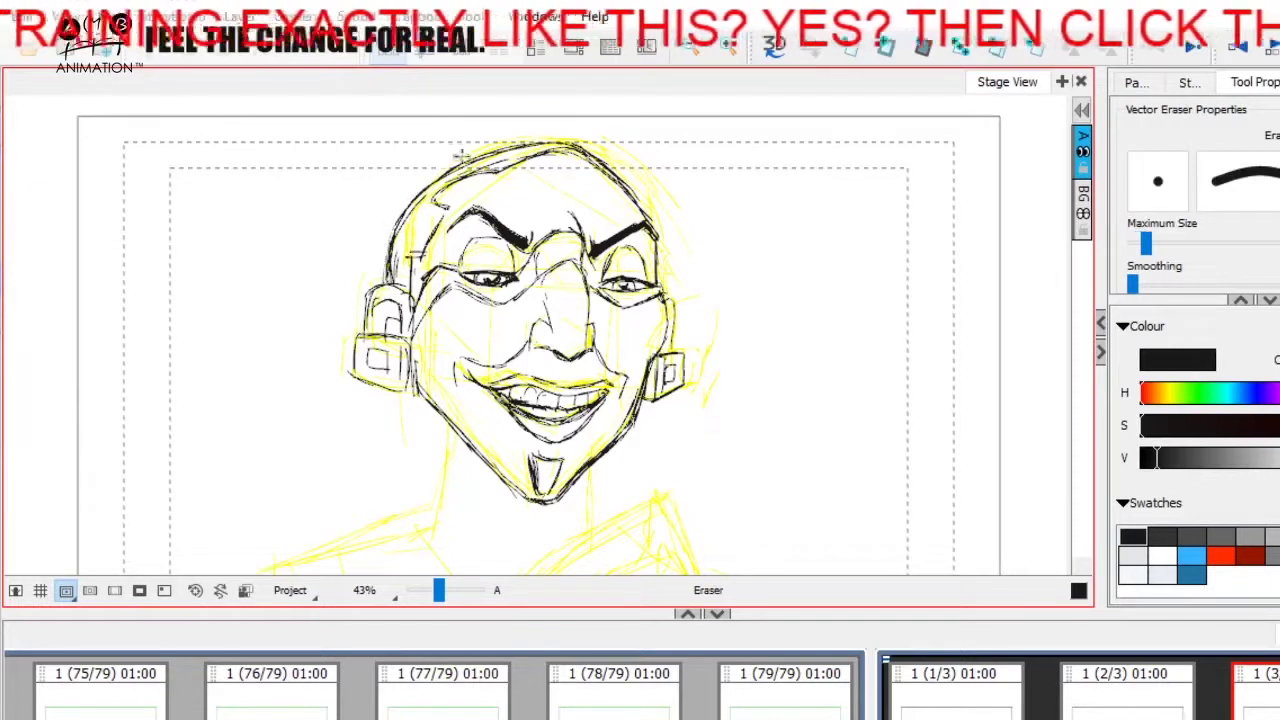
key(alt+b)
mouse_move(530, 145)
mouse_down()
mouse_move(588, 148)
mouse_move(620, 192)
mouse_up()
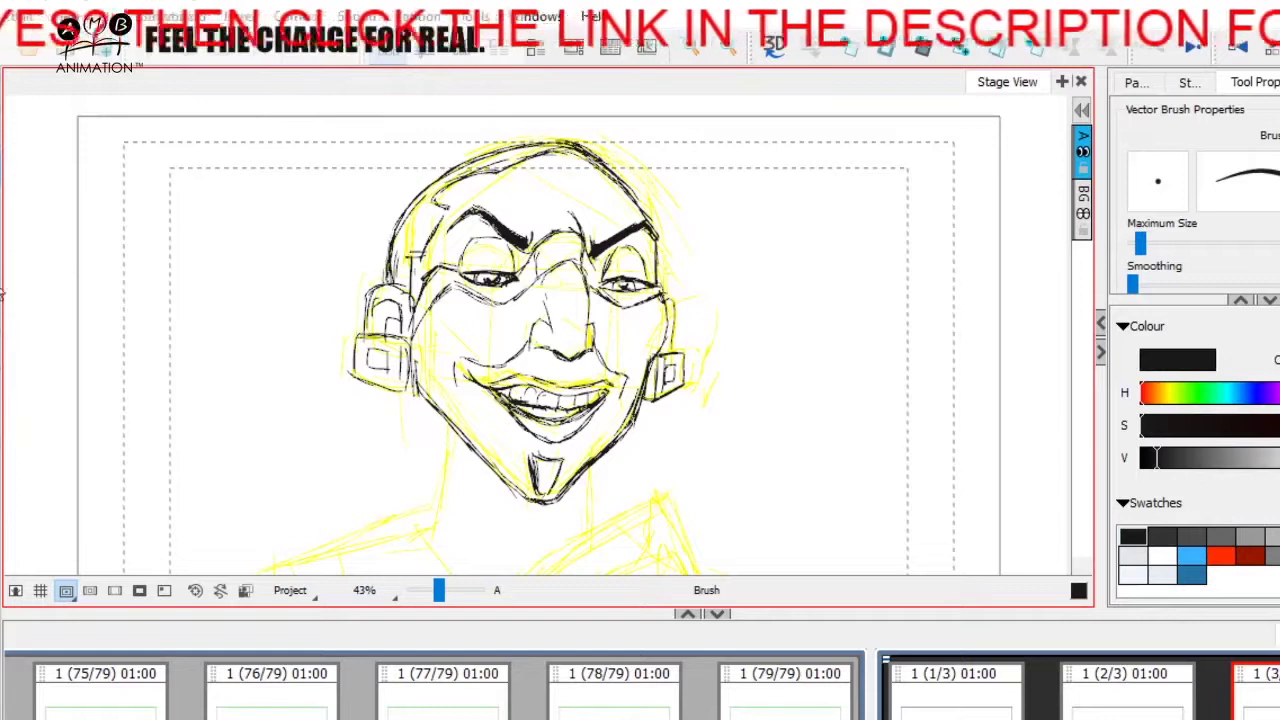
Select all the black line work of the head and shift it slightly right over the yellow rough sketch.
key(alt+e)
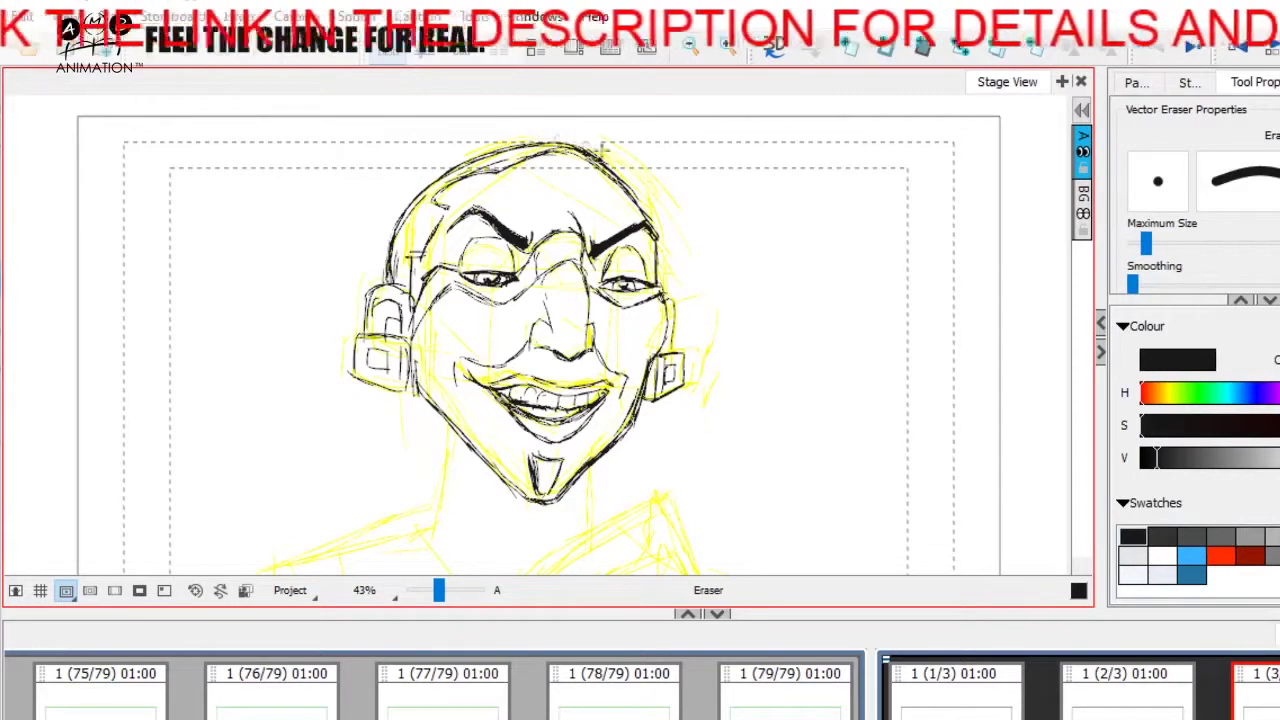
key(alt+b)
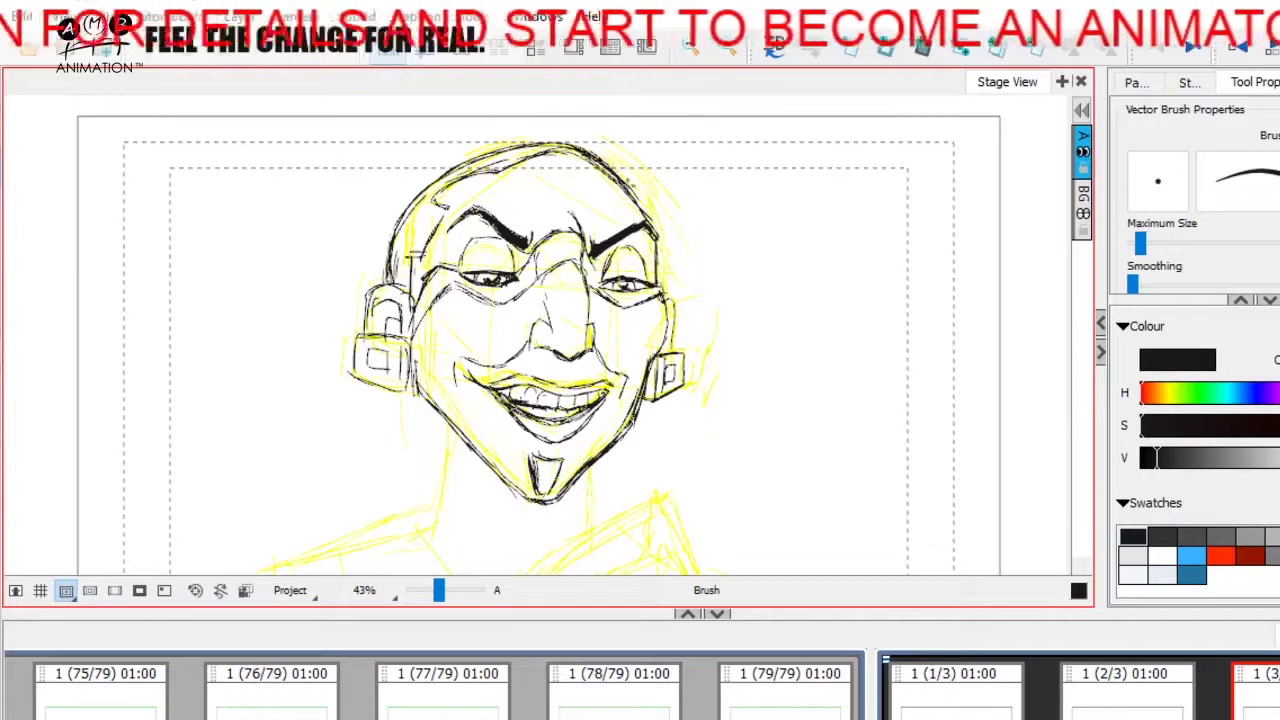
key(space)
drag(767, 366, 829, 320)
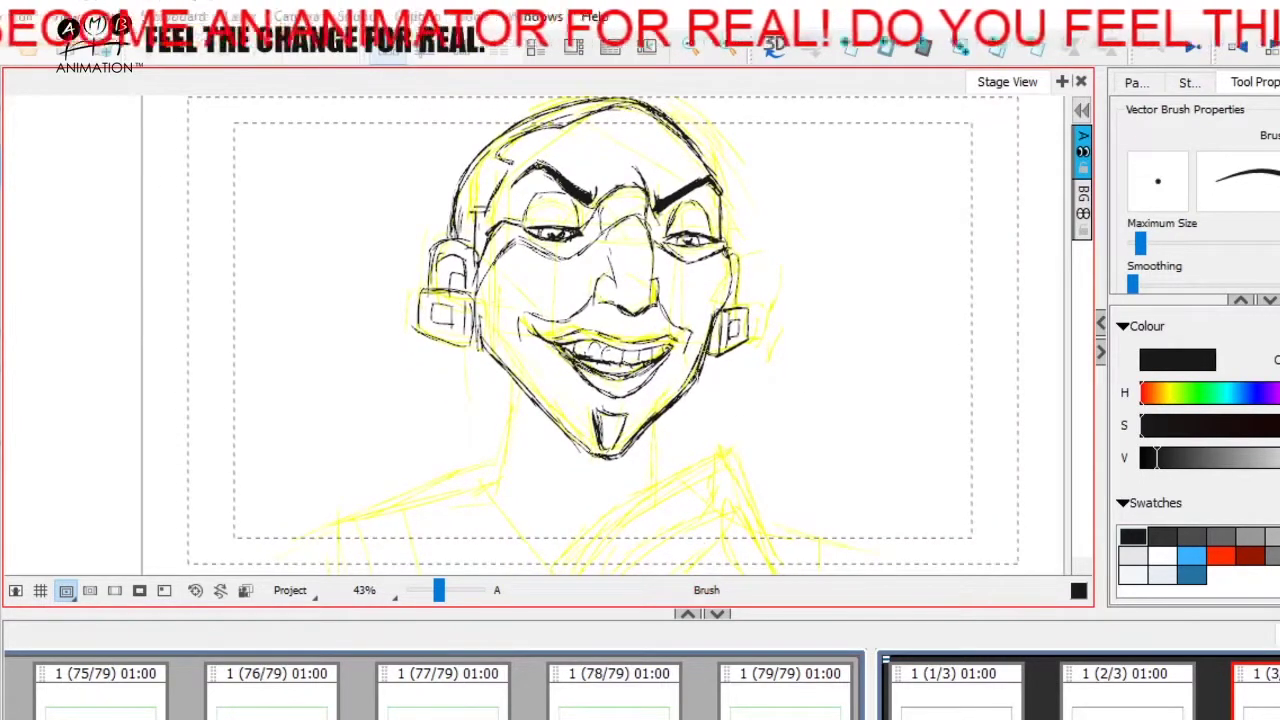
key(alt+s)
key(ctrl+a)
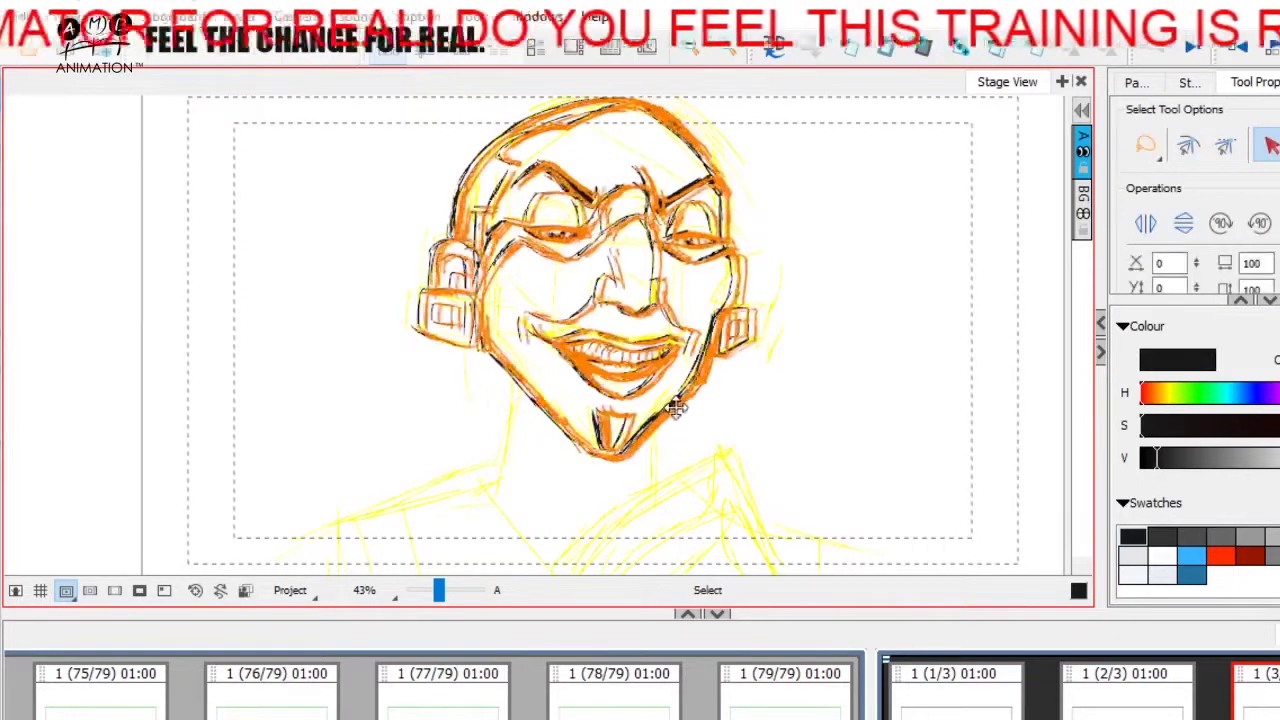
click(867, 358)
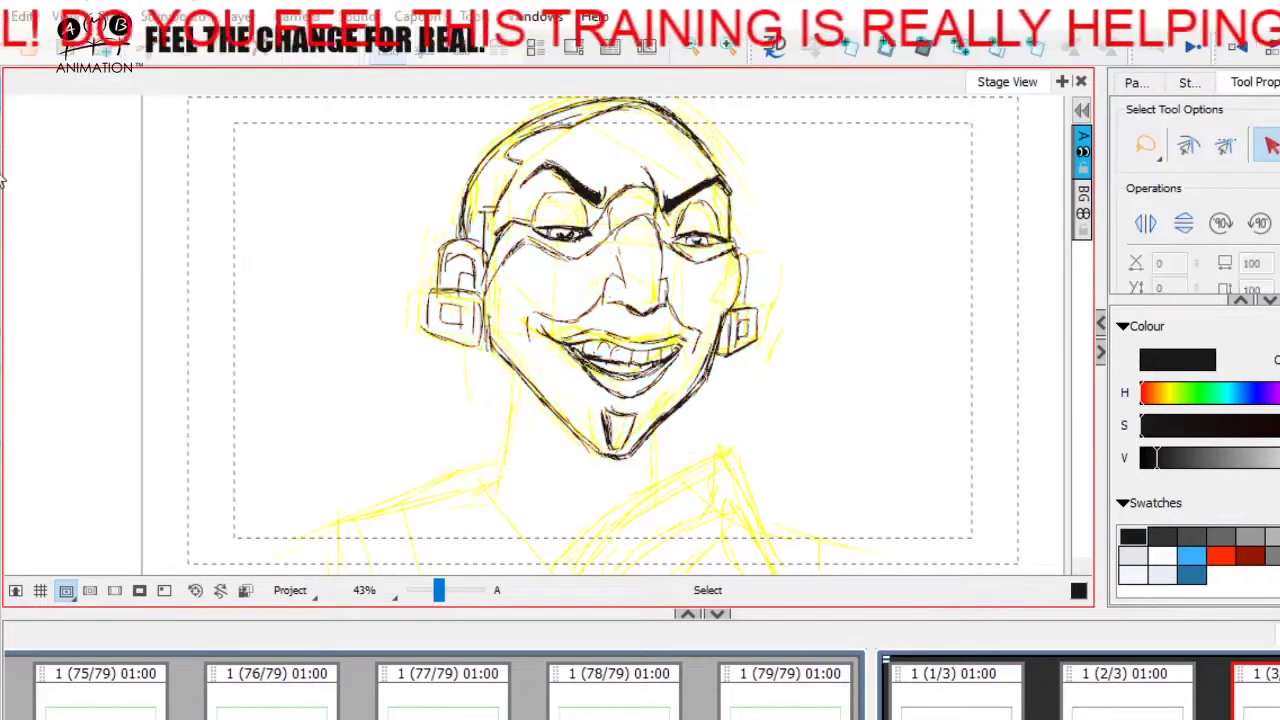
Ink both sides of the neck in black from the jaw down to the shoulders.
key(alt+b)
key(space)
drag(802, 418, 786, 394)
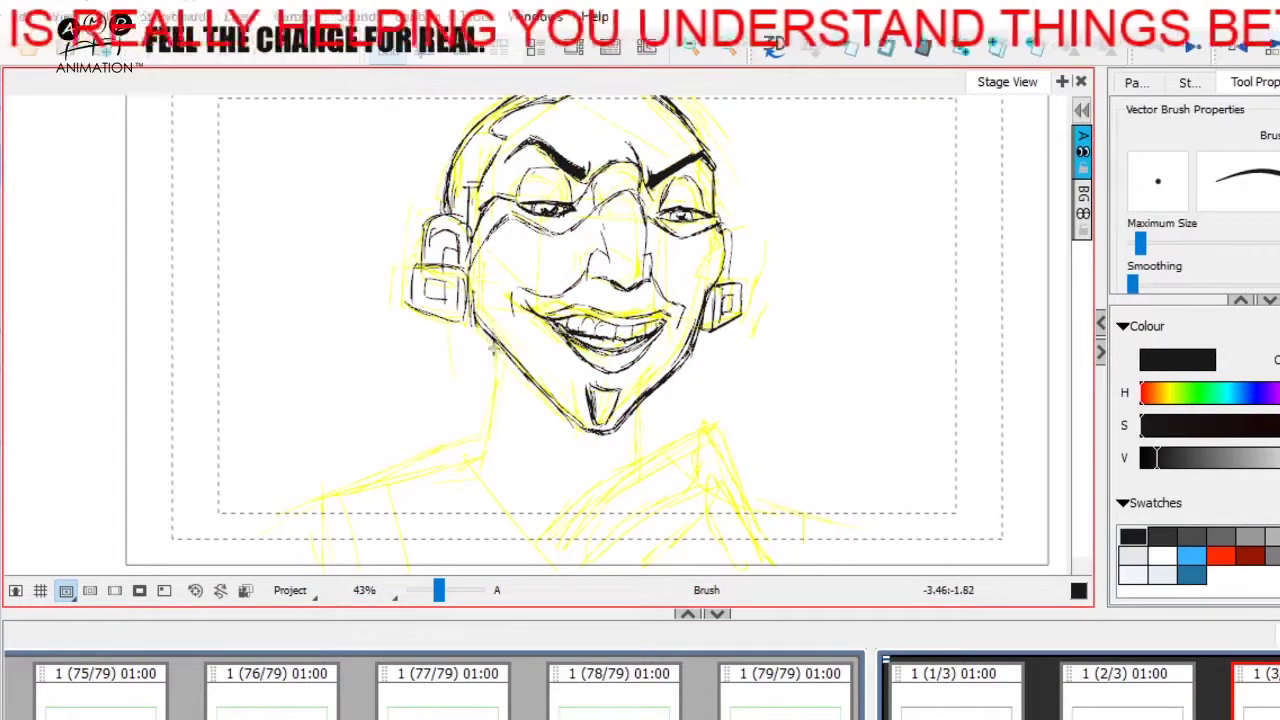
drag(494, 340, 480, 446)
key(space)
mouse_move(486, 400)
mouse_down()
mouse_move(474, 464)
mouse_move(502, 486)
mouse_up()
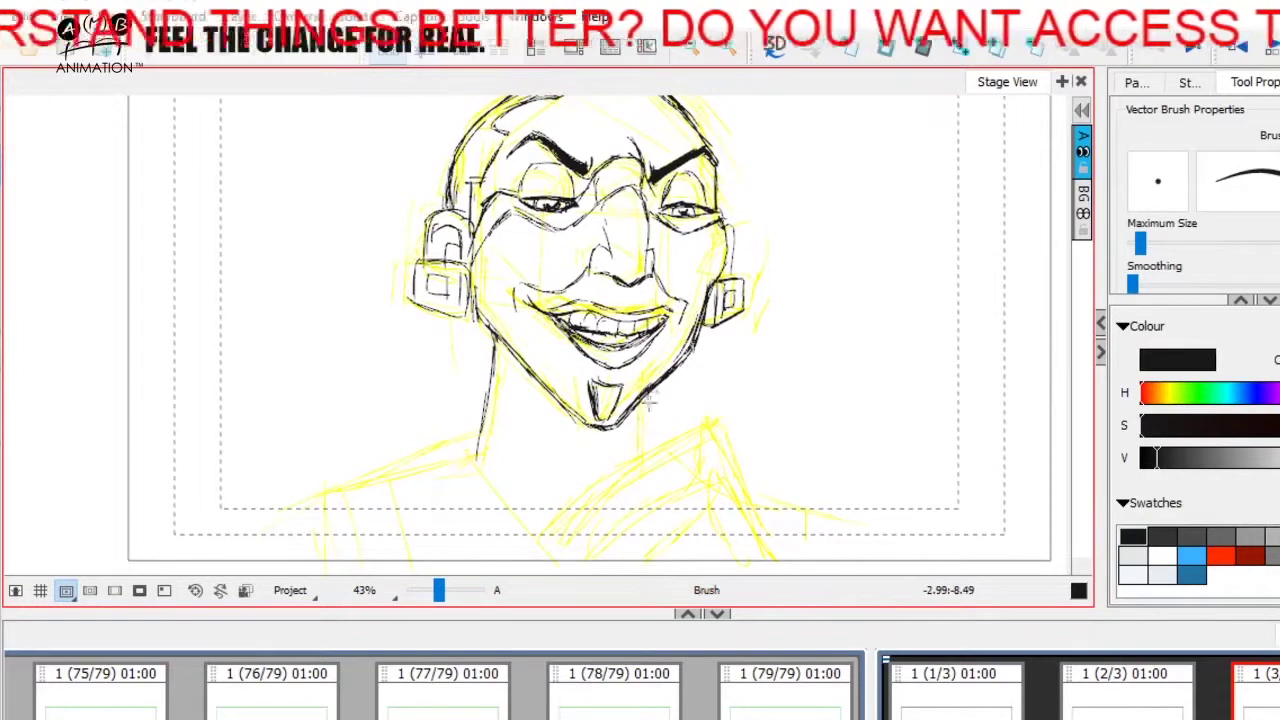
key(space)
mouse_move(670, 449)
mouse_down()
mouse_move(705, 426)
mouse_move(700, 415)
mouse_move(638, 458)
mouse_up()
key(space)
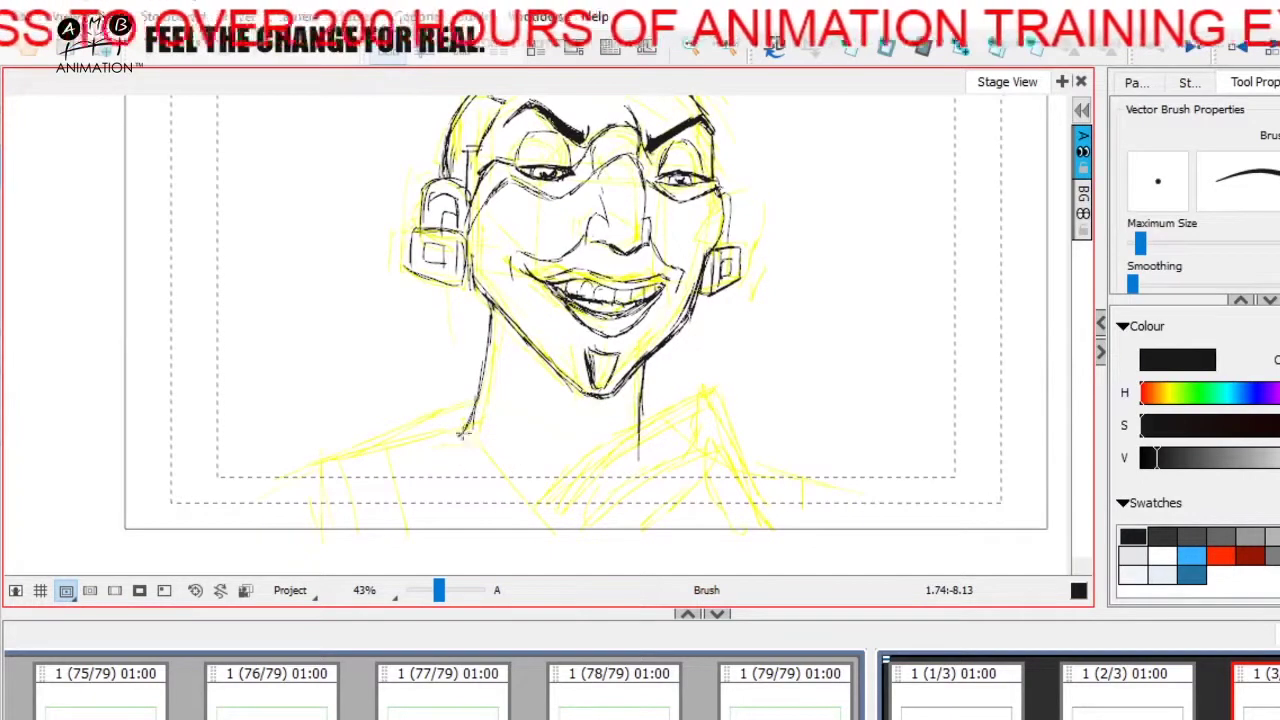
Ink the left half of the V-shaped collar as a double line running from the neck base toward the chest.
drag(462, 434, 516, 500)
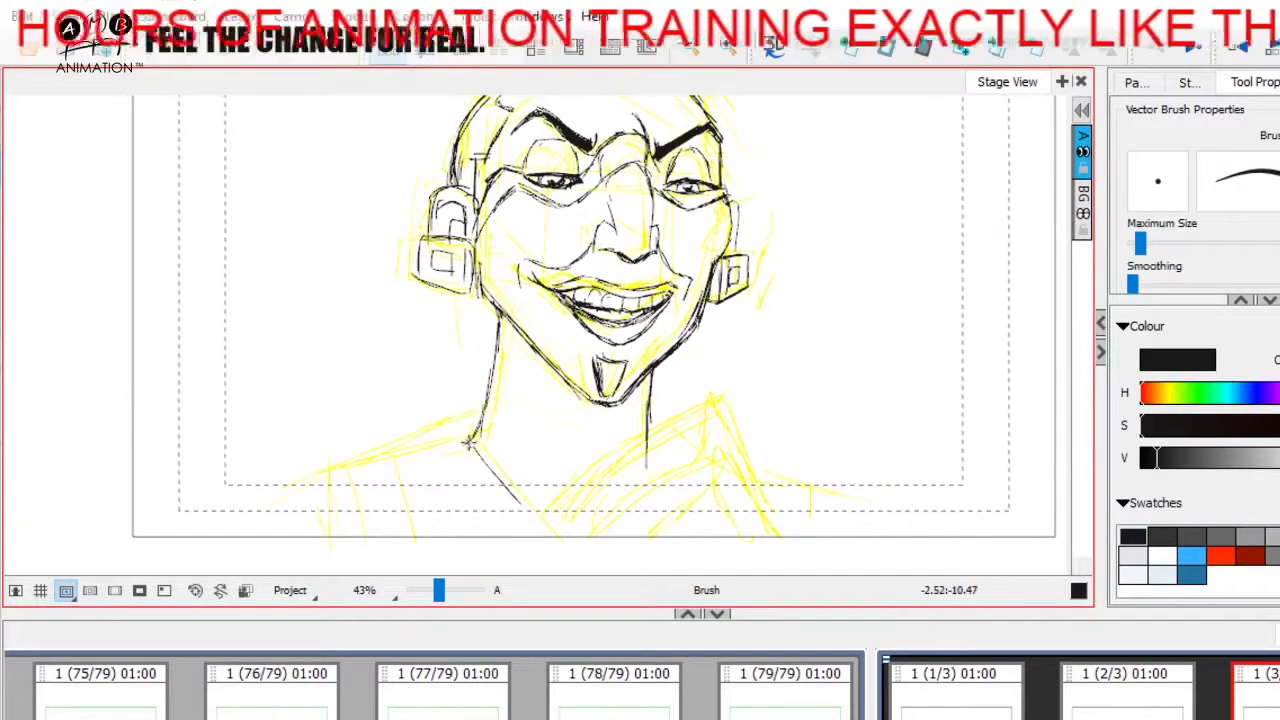
mouse_move(454, 441)
mouse_down()
mouse_move(514, 516)
mouse_move(512, 487)
mouse_move(524, 518)
mouse_up()
key(space)
mouse_move(486, 468)
mouse_down()
mouse_move(541, 509)
mouse_move(535, 521)
mouse_move(567, 507)
mouse_up()
key(space)
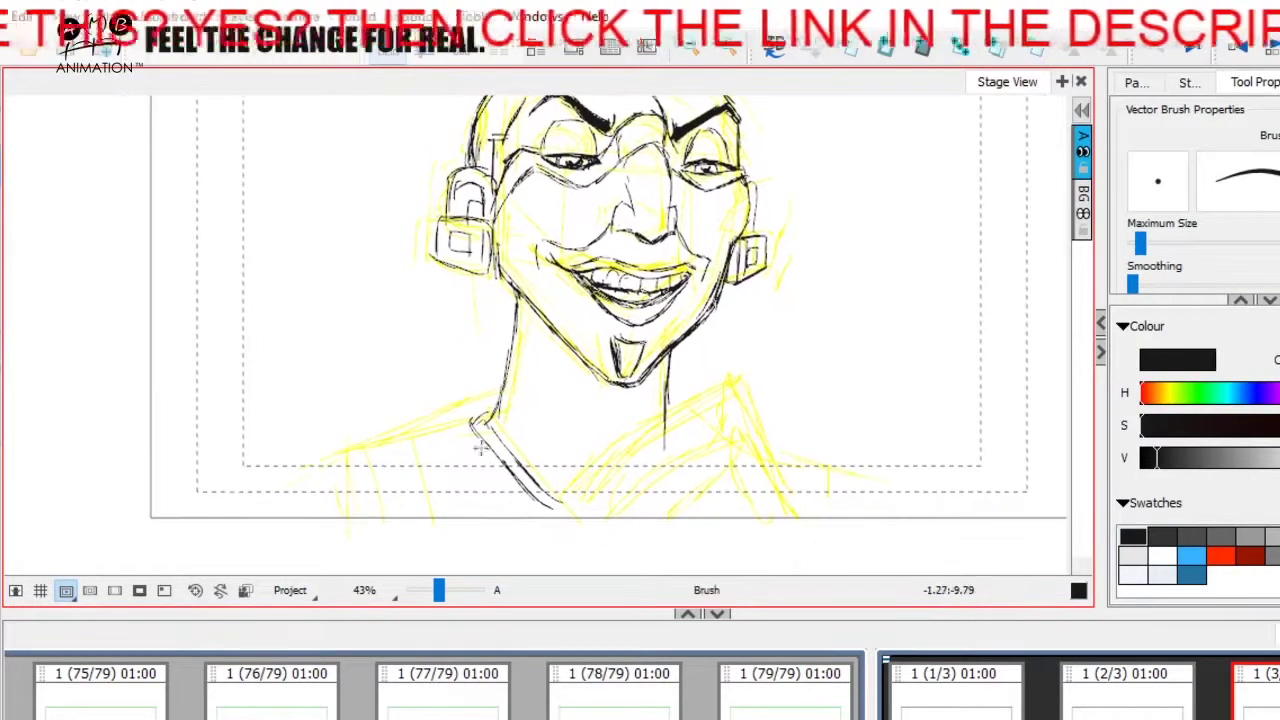
Ink the left shoulder line, the vertical sleeve stripes beneath it and the slope of the upper arm.
drag(464, 426, 404, 439)
key(space)
mouse_move(437, 423)
mouse_down()
mouse_move(344, 452)
mouse_move(350, 532)
mouse_up()
drag(363, 461, 378, 545)
drag(397, 447, 411, 544)
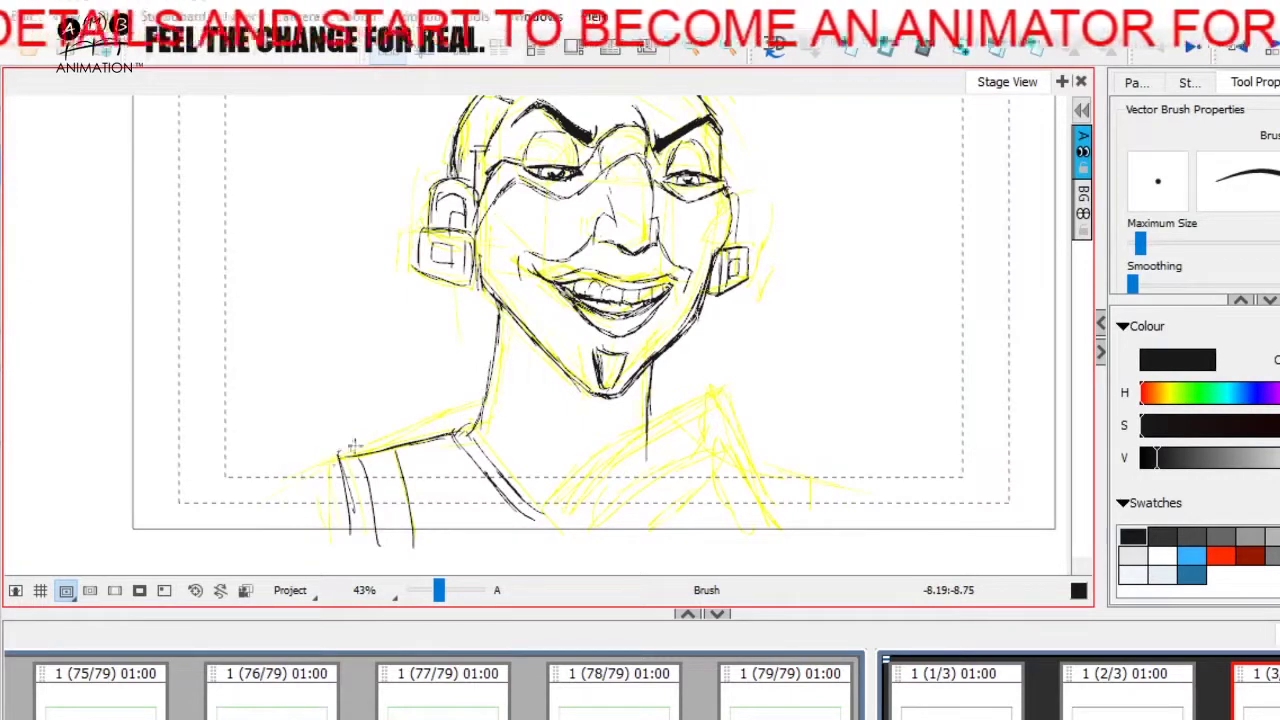
mouse_move(346, 448)
mouse_down()
mouse_move(296, 484)
mouse_move(330, 477)
mouse_move(300, 504)
mouse_move(246, 520)
mouse_up()
Ink the collar corner on the chest and the first long, pointed fingers of the hands below the chin.
key(space)
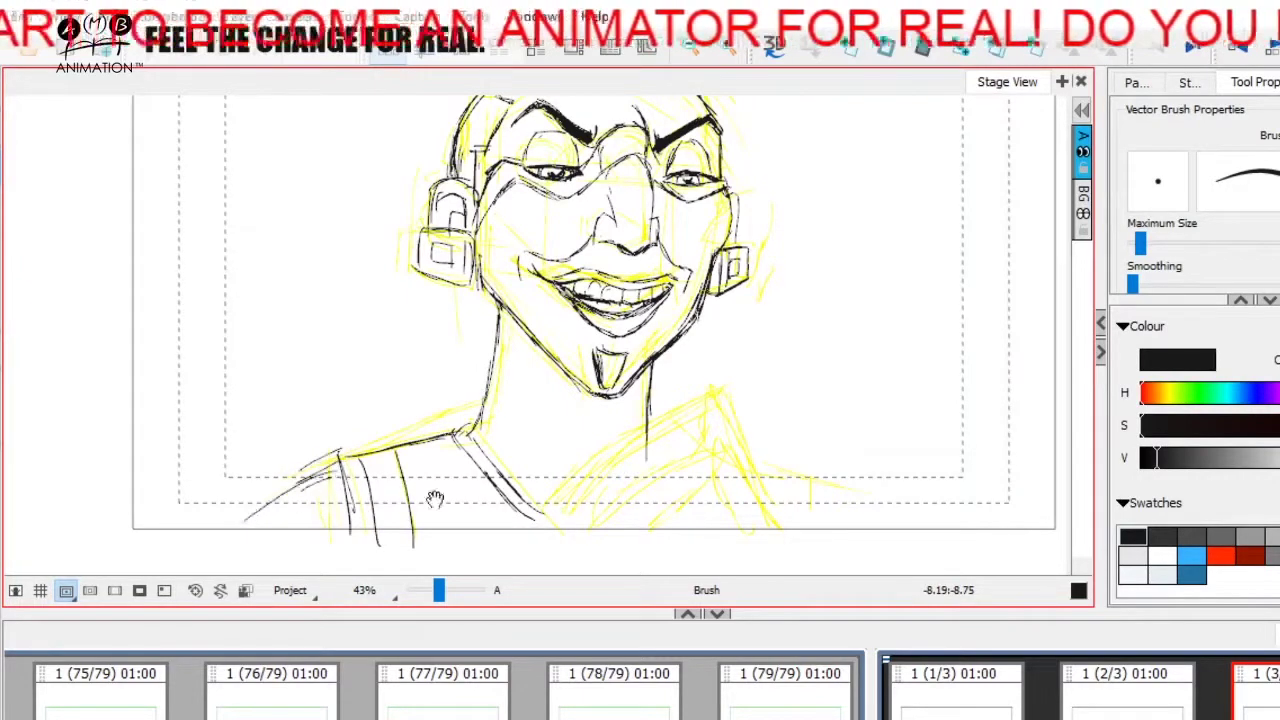
drag(546, 476, 393, 498)
key(space)
drag(641, 528, 671, 510)
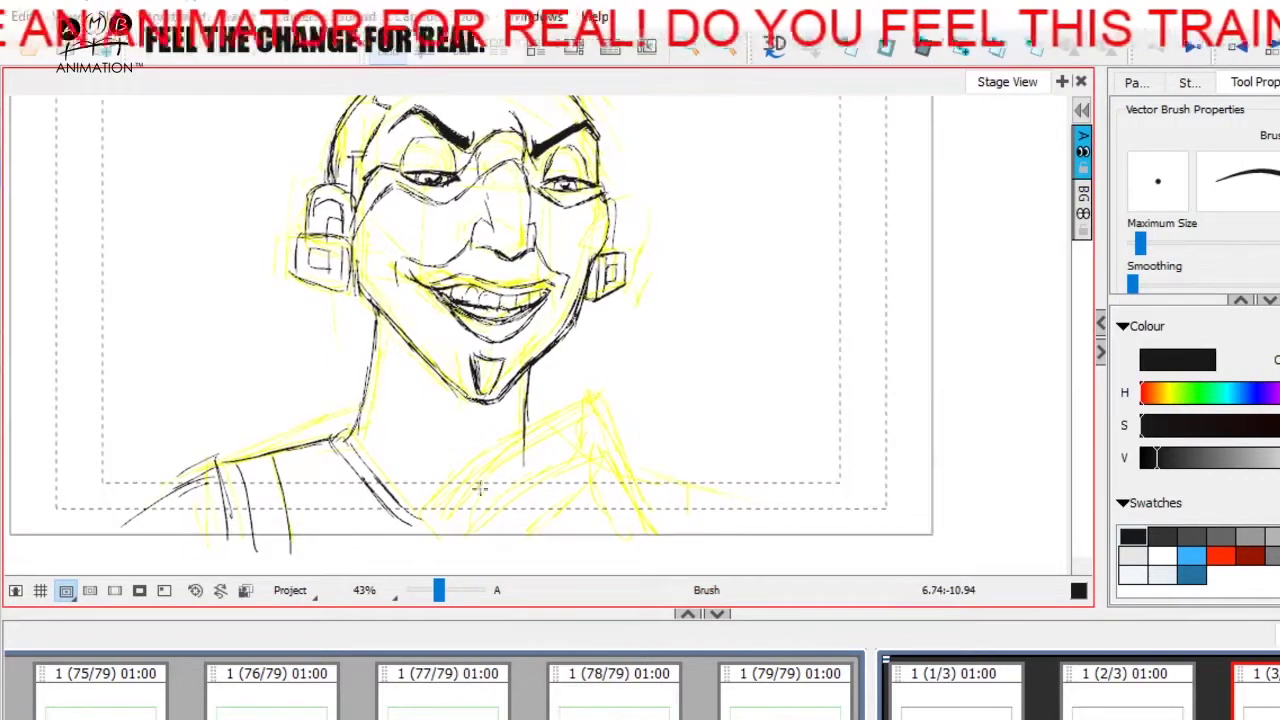
drag(427, 494, 474, 494)
key(space)
drag(486, 495, 488, 496)
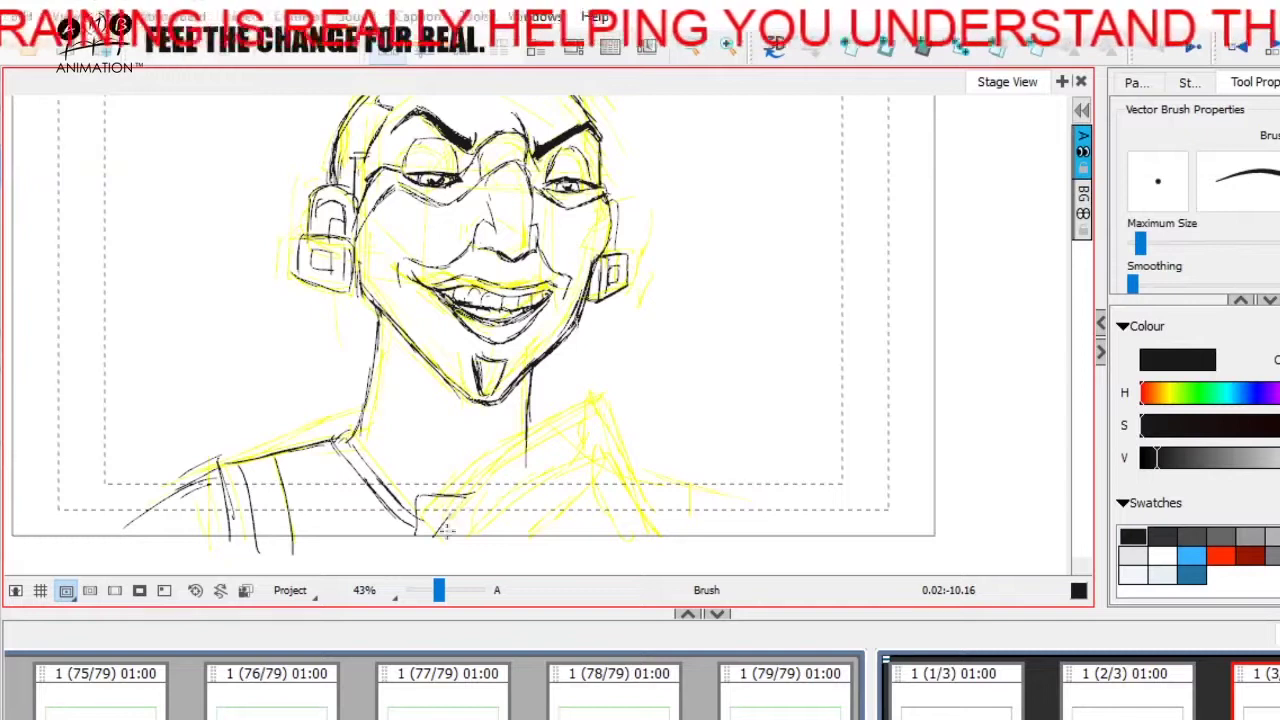
drag(436, 535, 540, 433)
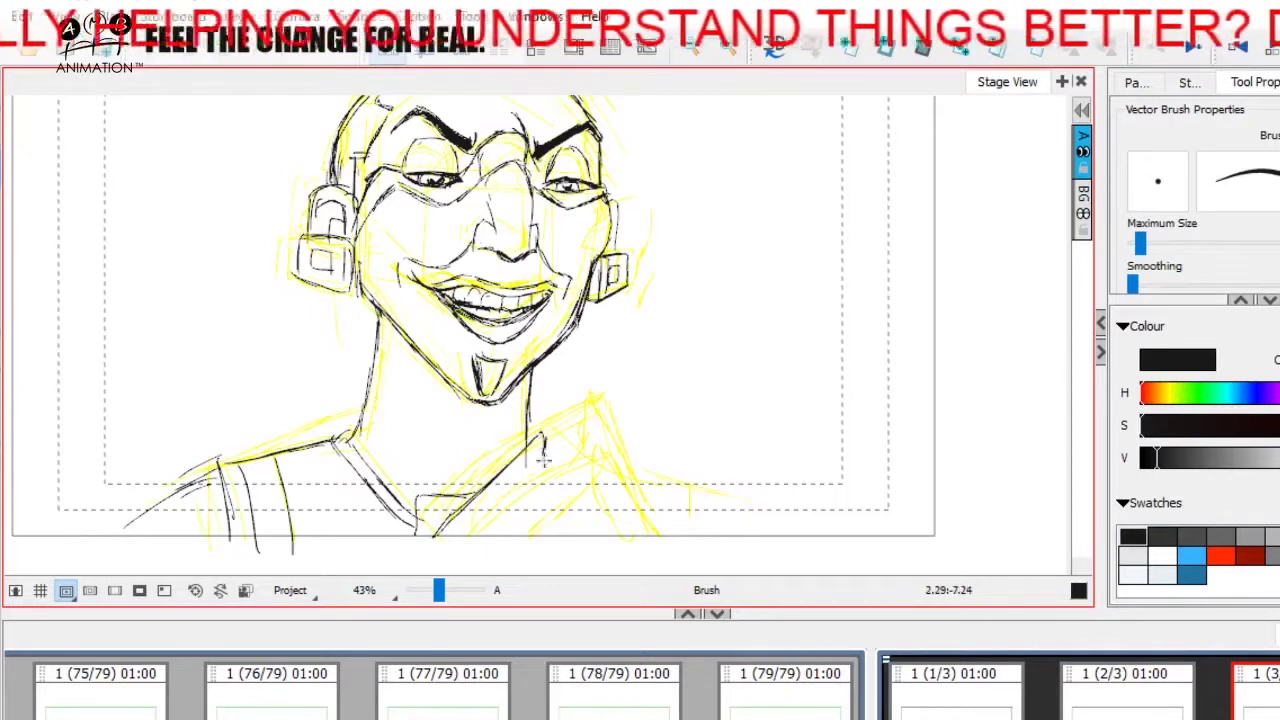
mouse_move(497, 487)
mouse_down()
mouse_move(563, 447)
mouse_move(574, 462)
mouse_up()
drag(472, 545, 580, 475)
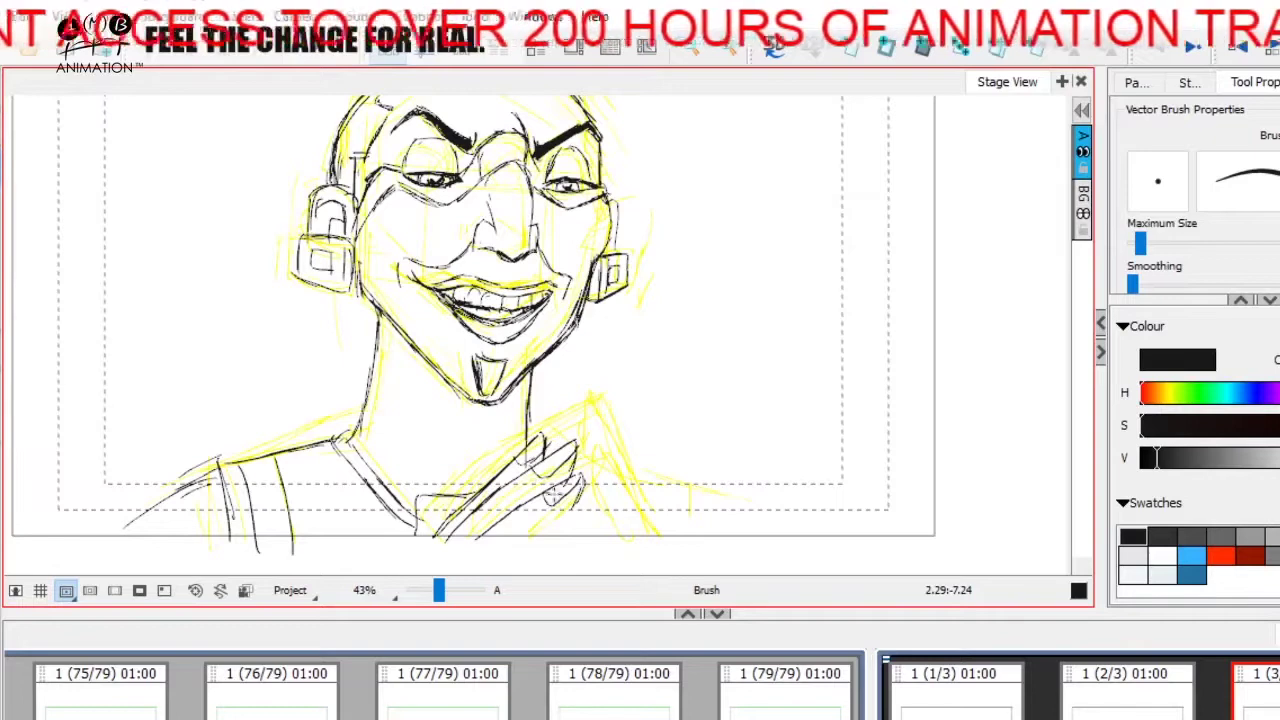
Ink the remaining fingers and fingertips of the hands, including the outer edge running down to the frame.
key(space)
drag(561, 517, 557, 513)
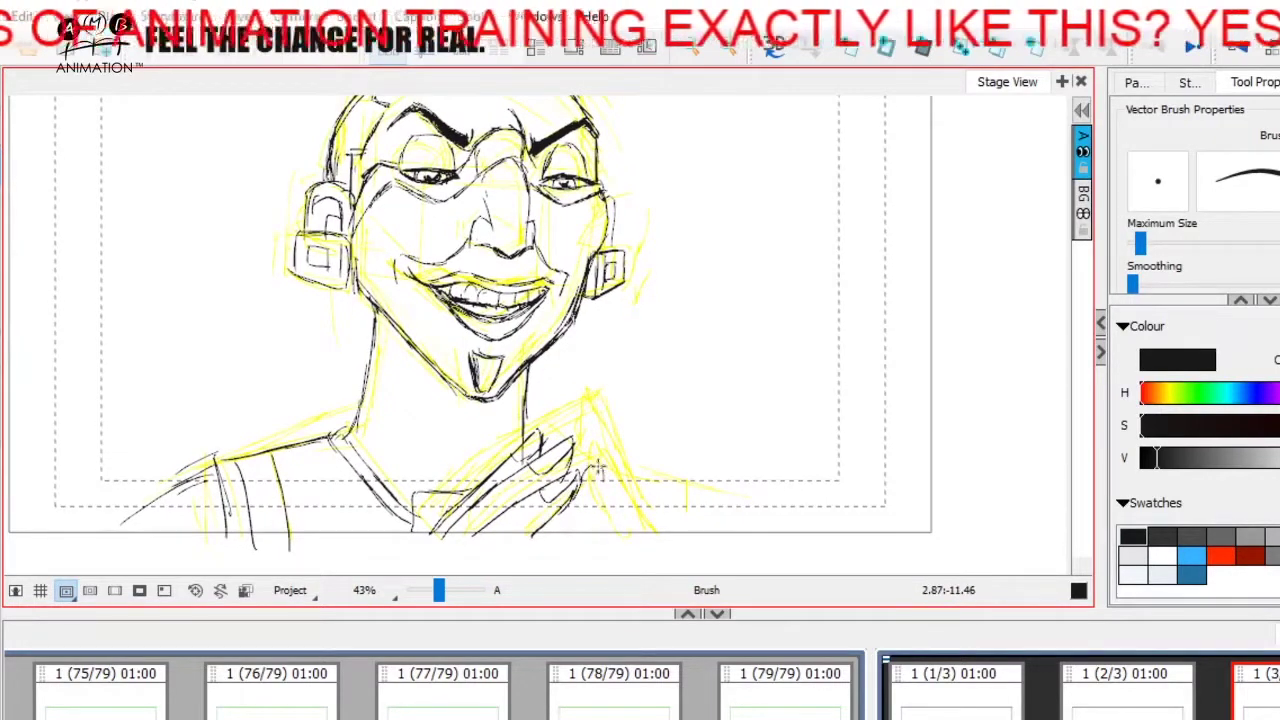
drag(598, 470, 616, 537)
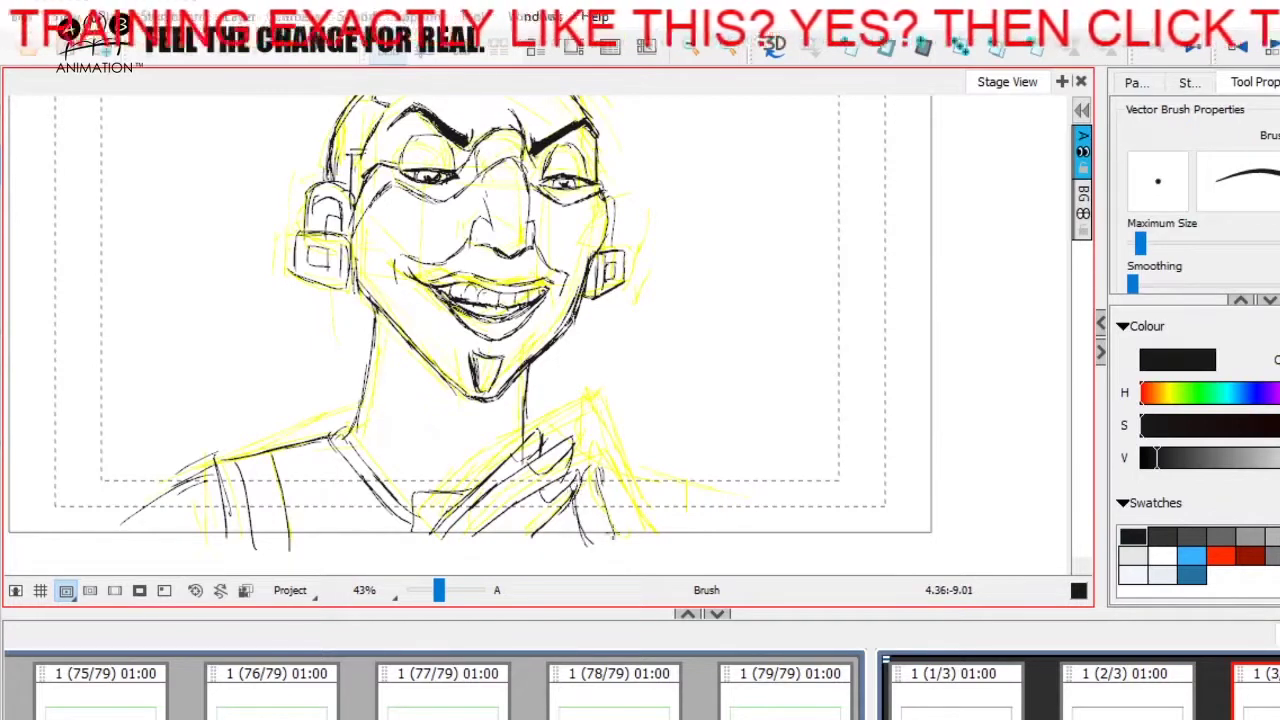
drag(591, 468, 617, 538)
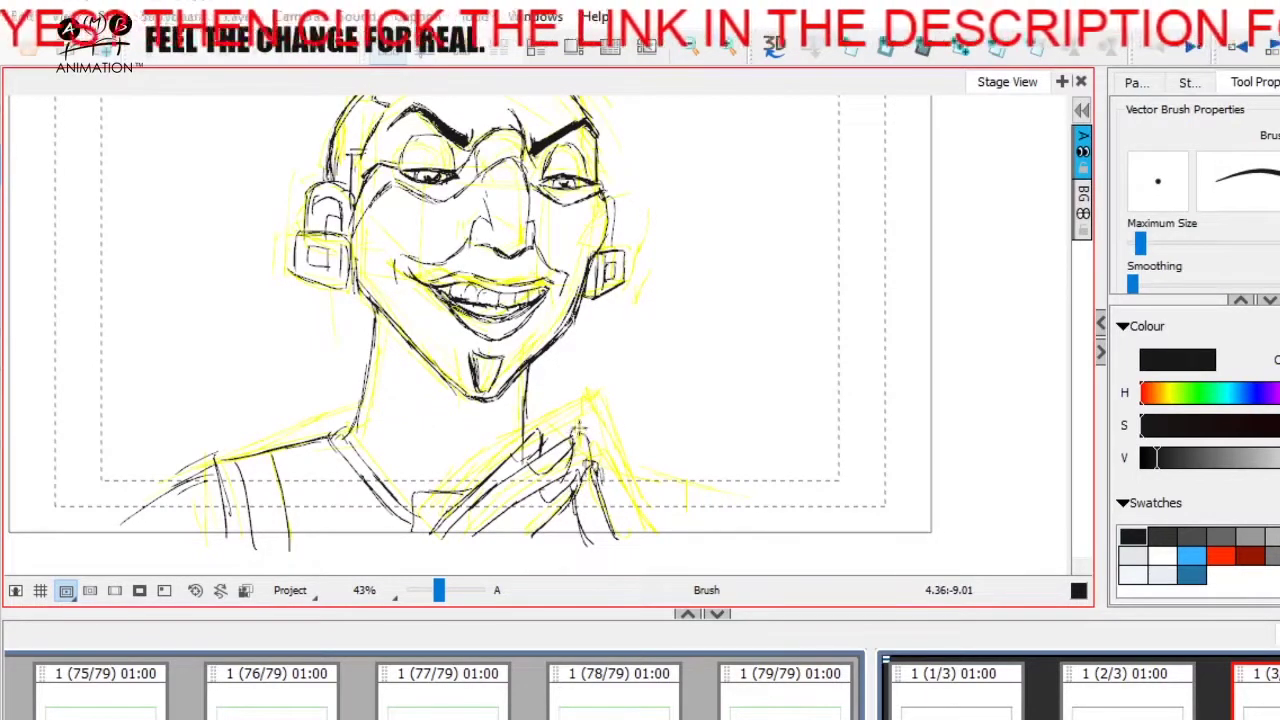
drag(580, 419, 578, 438)
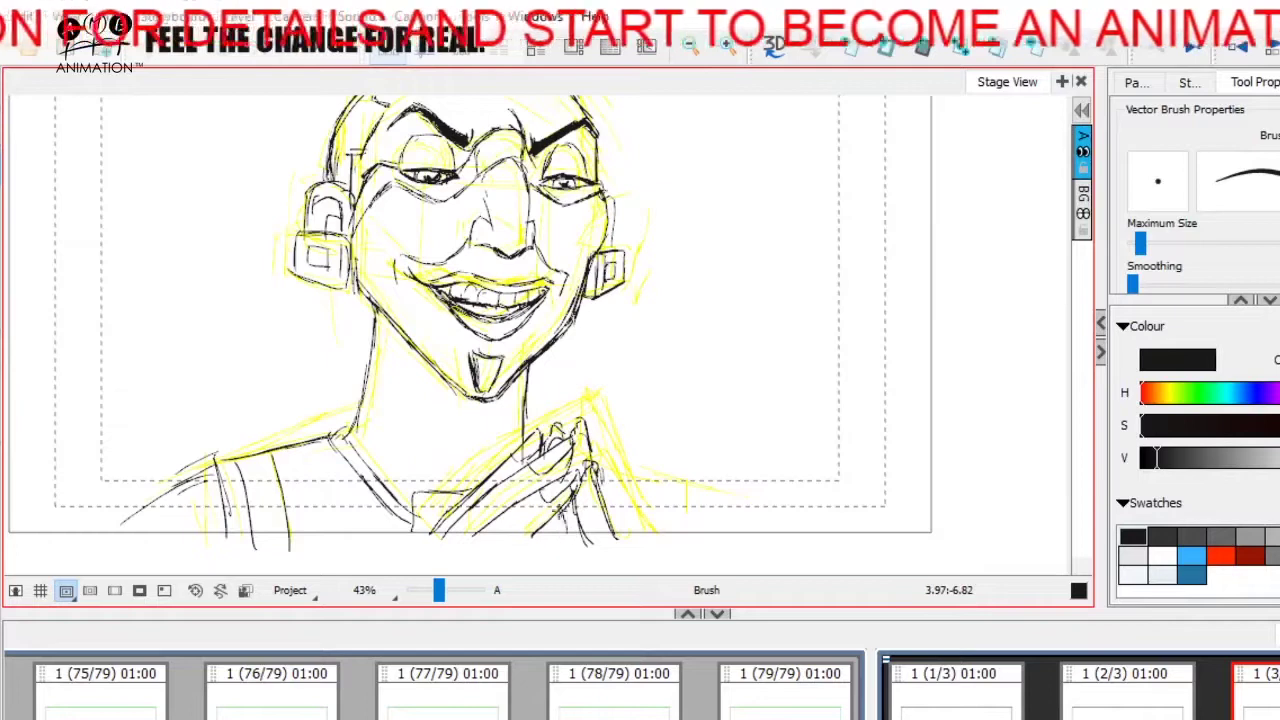
drag(560, 510, 567, 541)
Ink the right shoulder behind the hands and its short sleeve edge down to the frame.
key(space)
drag(623, 502, 620, 500)
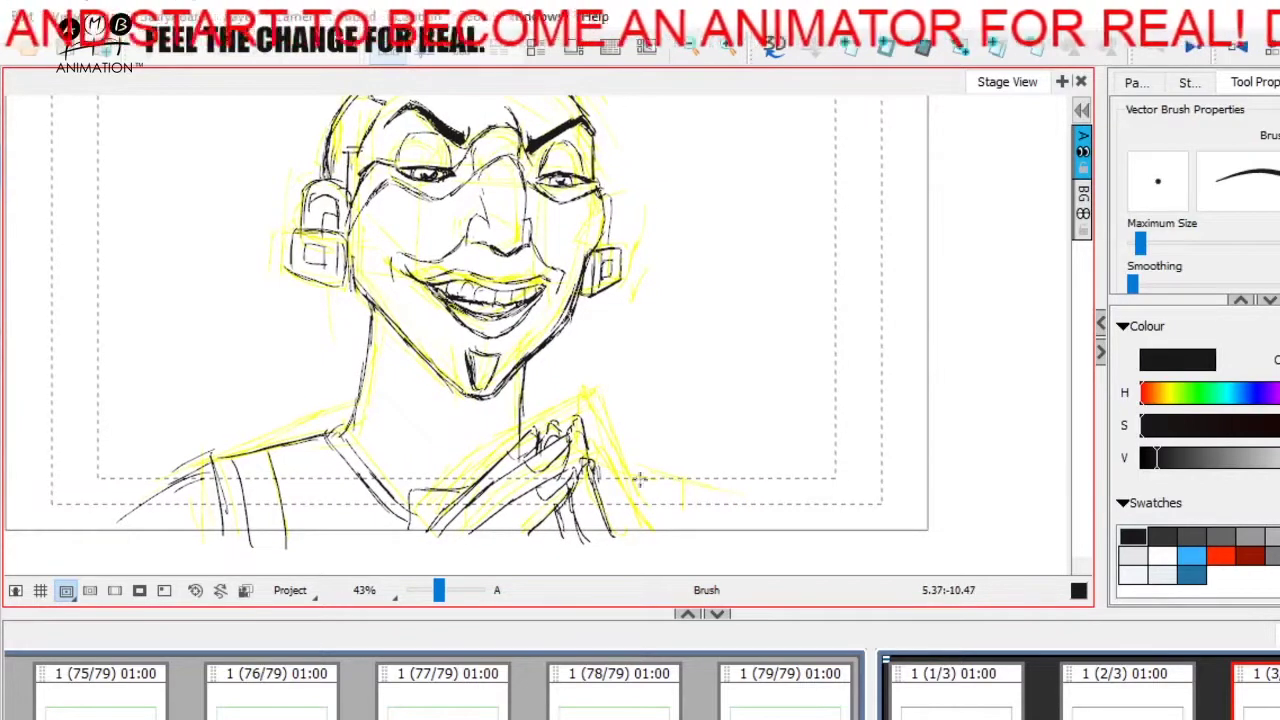
drag(660, 495, 683, 526)
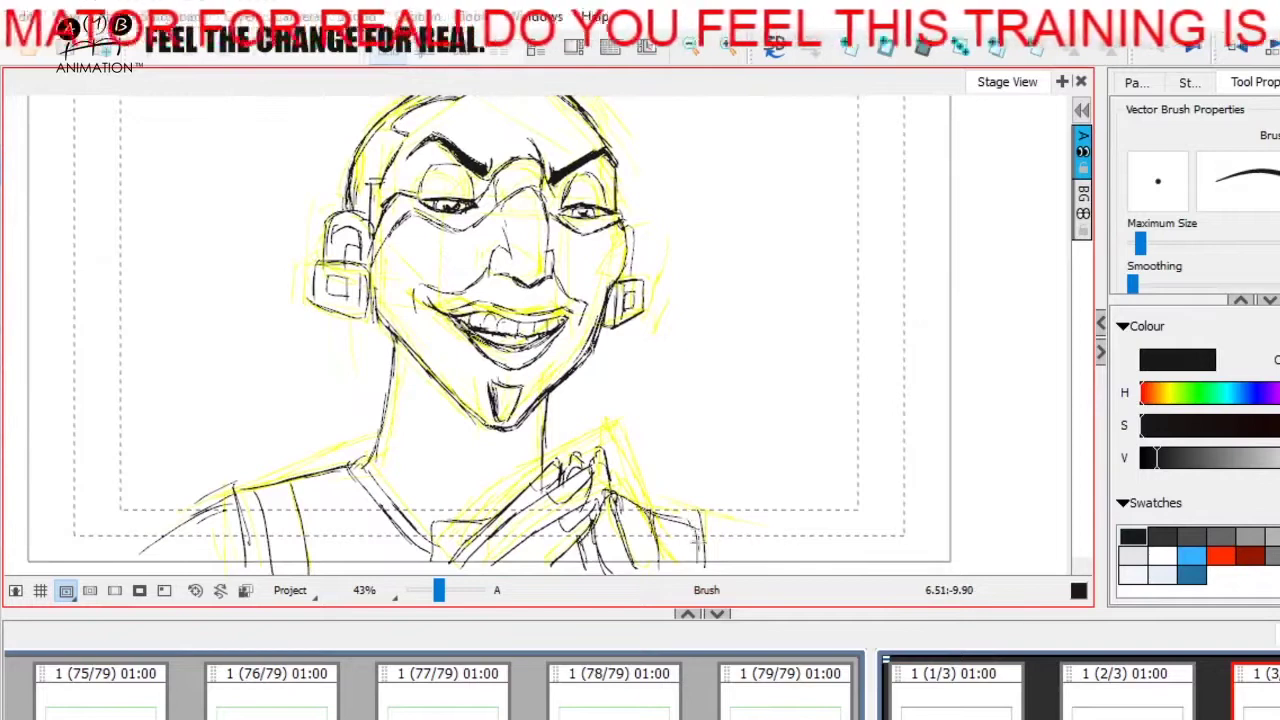
Select all the yellow rough sketch lines and delete them, keeping the black ink drawing.
key(space)
drag(725, 479, 746, 526)
drag(439, 590, 434, 590)
key(space)
drag(414, 338, 426, 366)
click(3, 122)
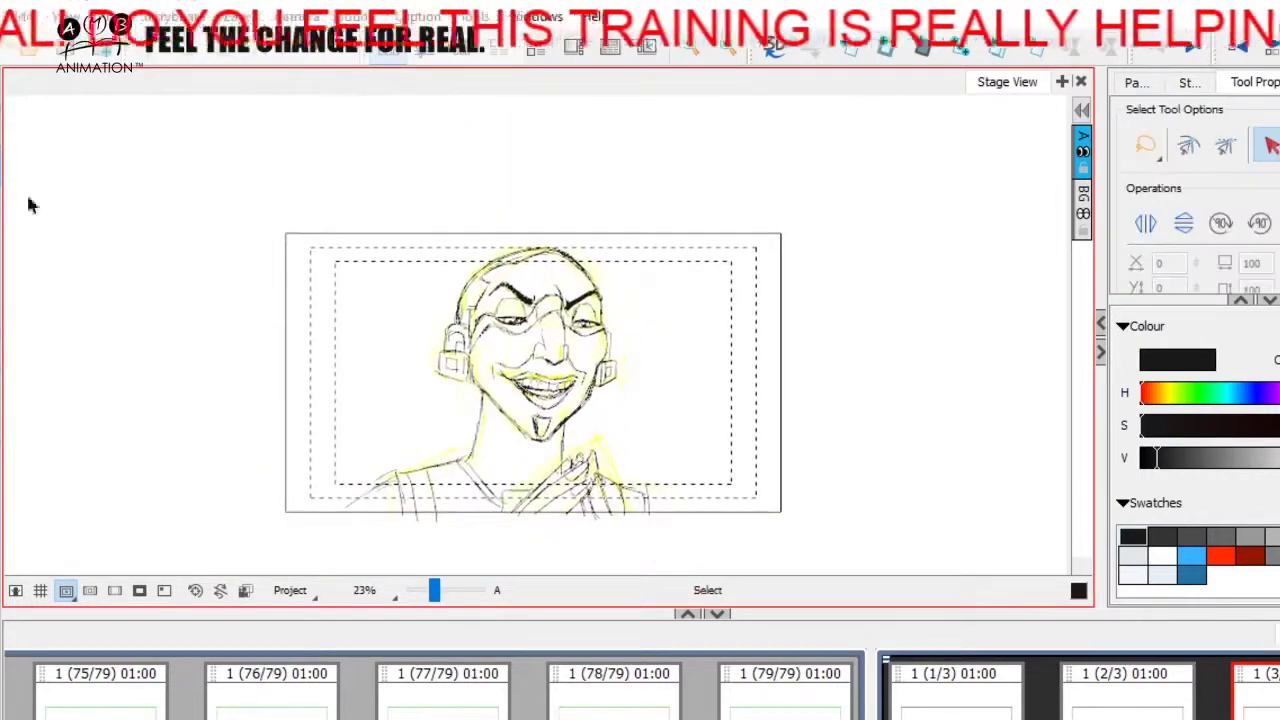
key(ctrl+a)
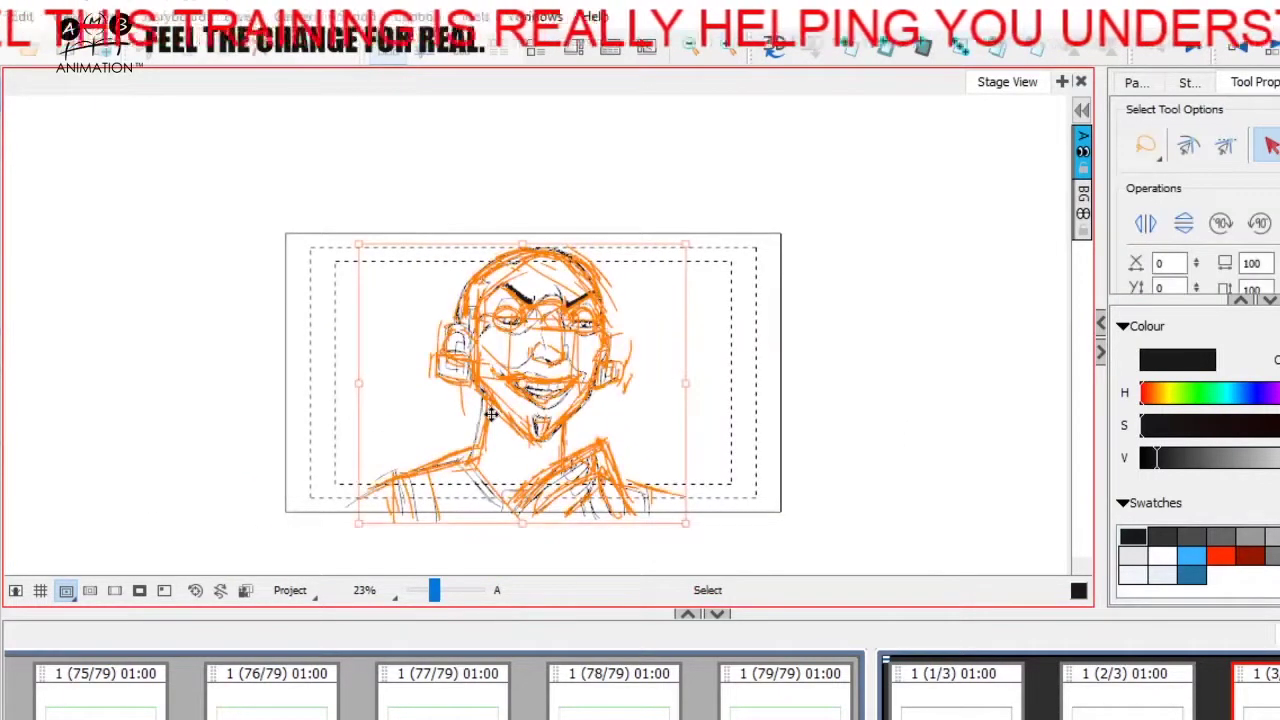
click(487, 406)
Thicken the outer skull contour and close the hairline from the left ear across the crown with black strokes.
drag(434, 590, 443, 591)
key(space)
drag(466, 440, 518, 575)
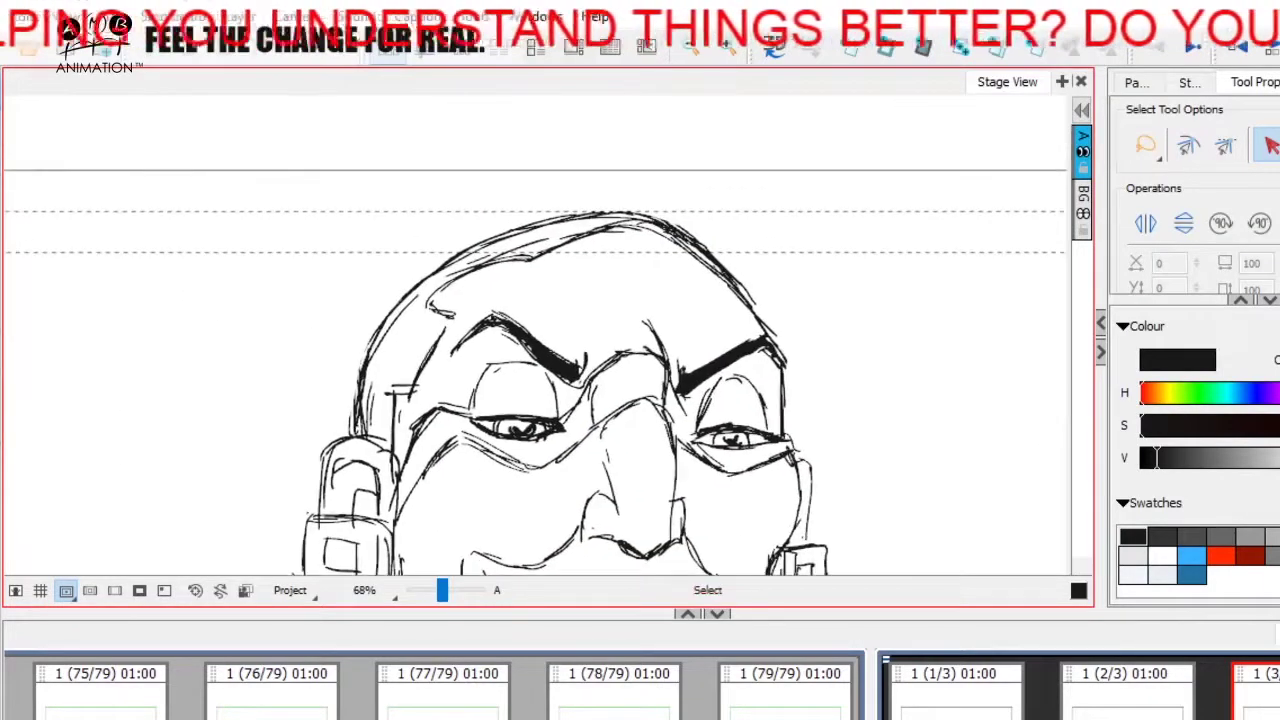
click(3, 222)
mouse_move(358, 412)
mouse_down()
mouse_move(435, 270)
mouse_move(424, 272)
mouse_move(518, 222)
mouse_move(603, 215)
mouse_up()
key(space)
mouse_move(758, 319)
mouse_down()
mouse_move(740, 294)
mouse_move(750, 300)
mouse_up()
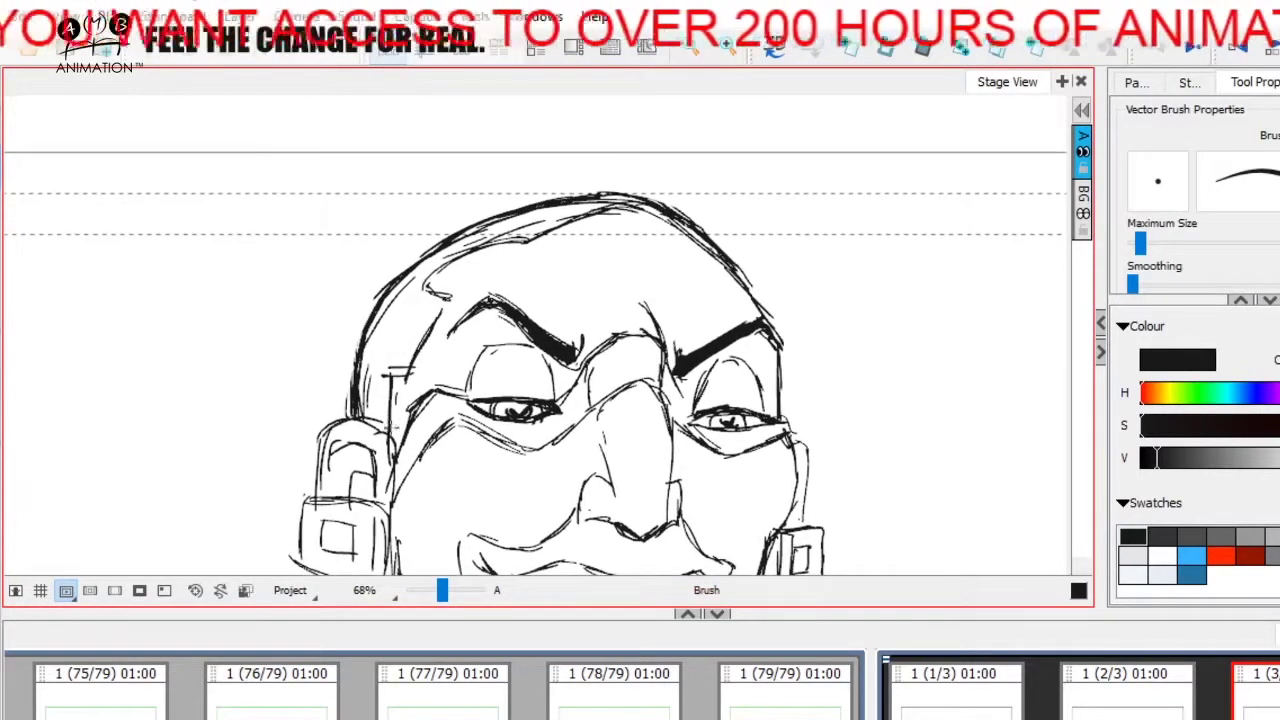
mouse_move(424, 286)
mouse_down()
mouse_move(596, 208)
mouse_move(726, 262)
mouse_move(782, 269)
mouse_up()
Fill the hair area between the skull contour and the hairline with solid black.
key(space)
key(alt+e)
key(alt+i)
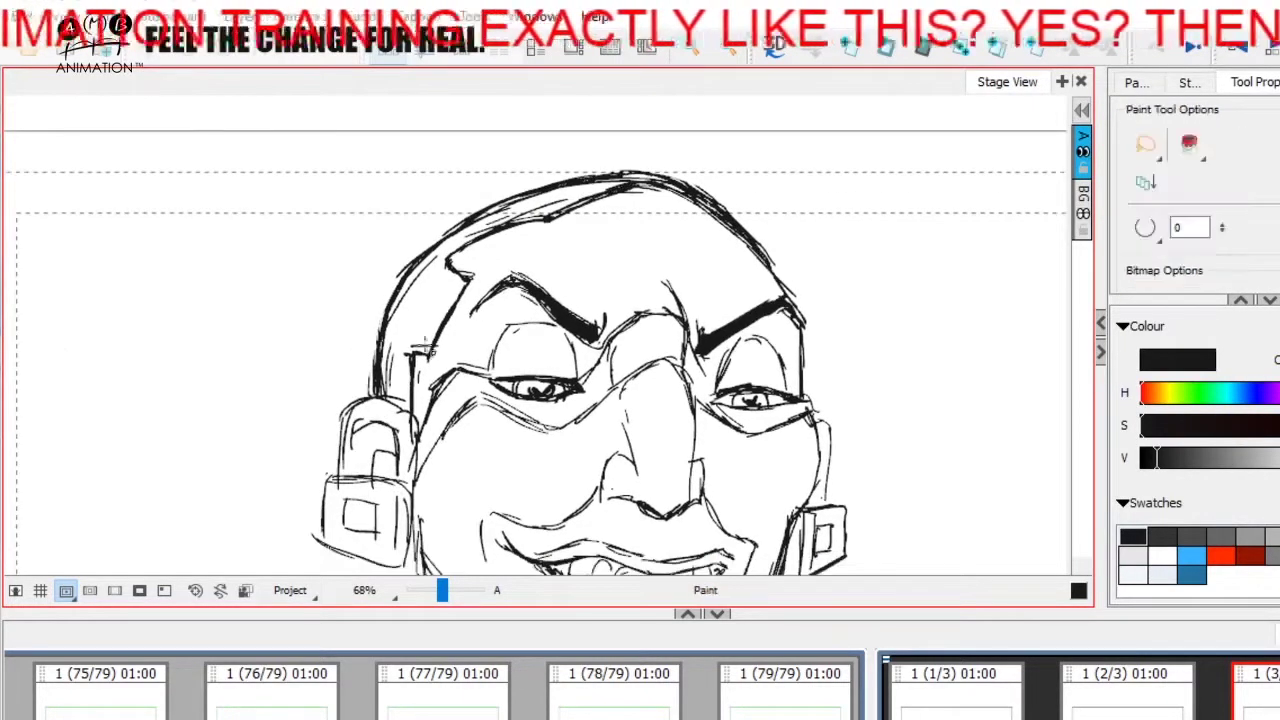
click(427, 297)
key(alt+b)
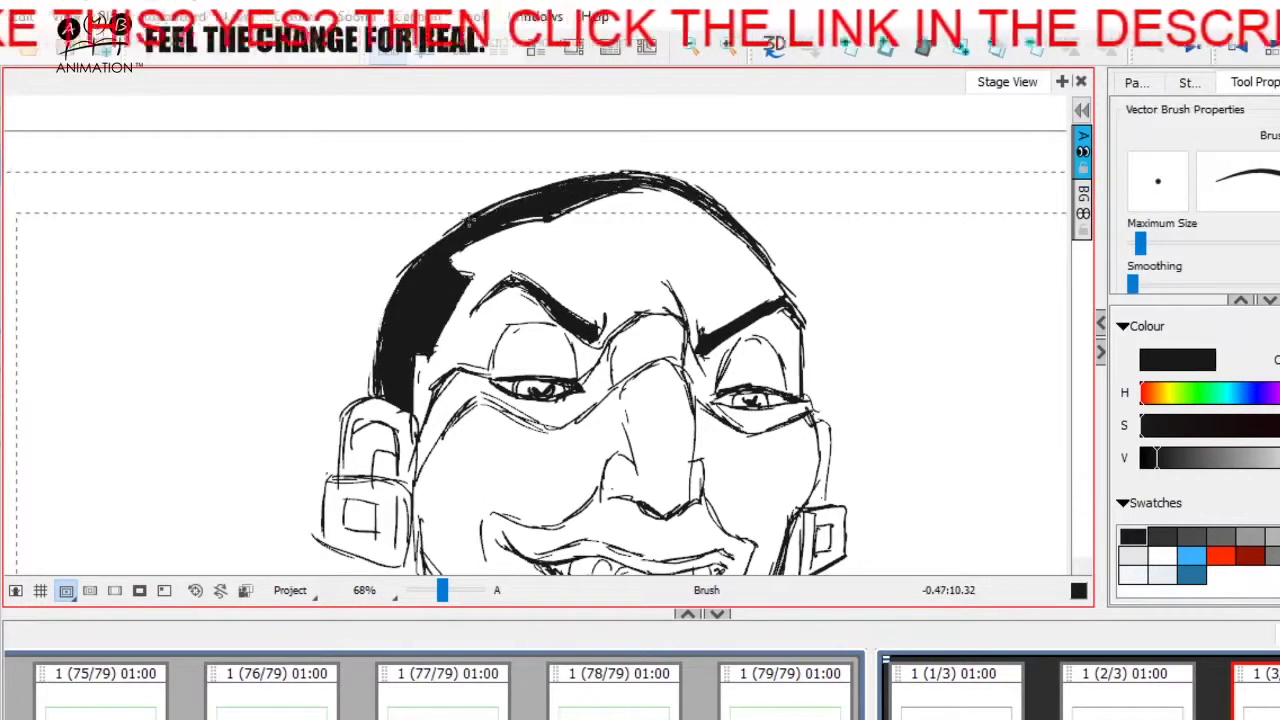
Make the BG layer active and choose the mid-grey swatch as the brush colour for working on the head.
drag(444, 591, 436, 594)
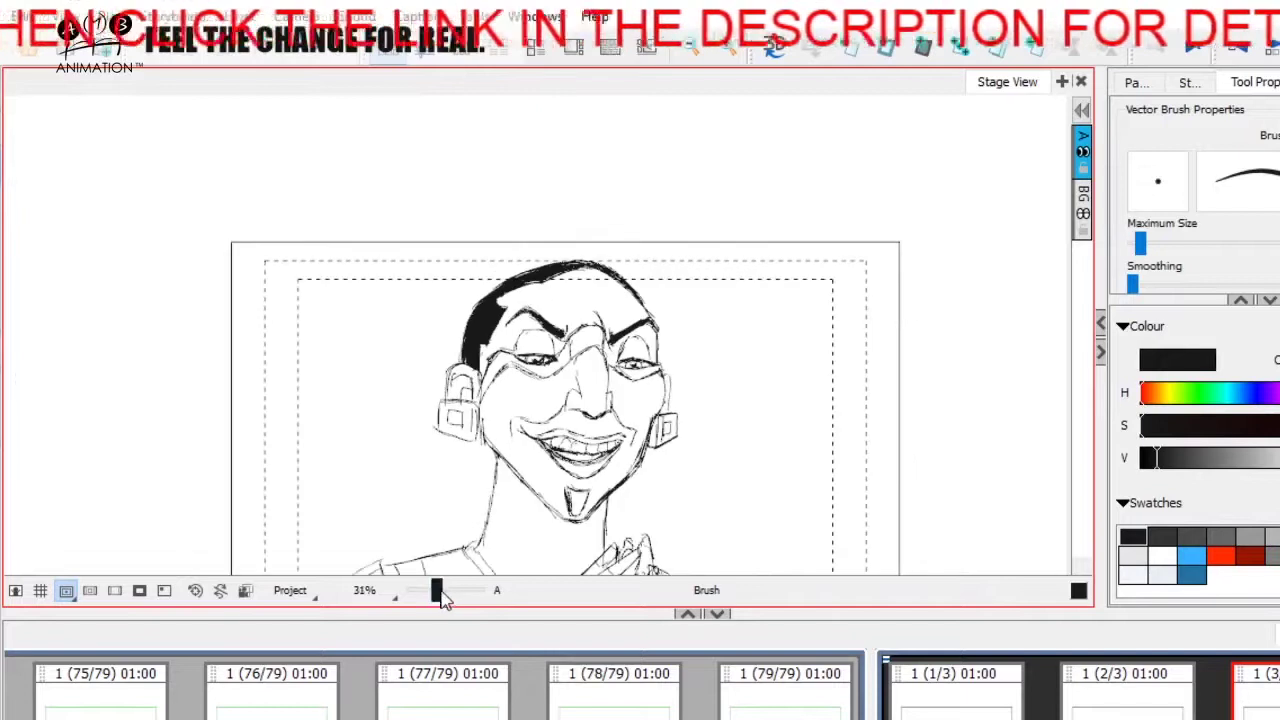
key(space)
drag(474, 465, 462, 457)
drag(681, 538, 663, 503)
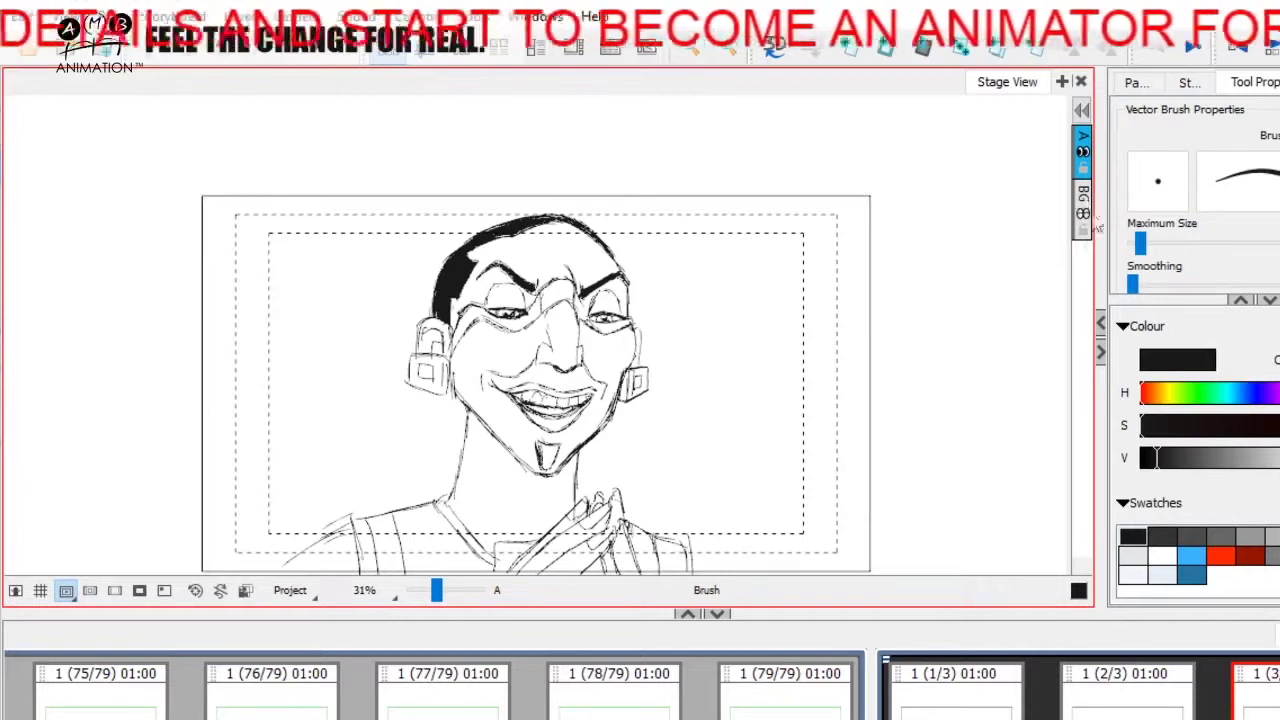
click(1083, 208)
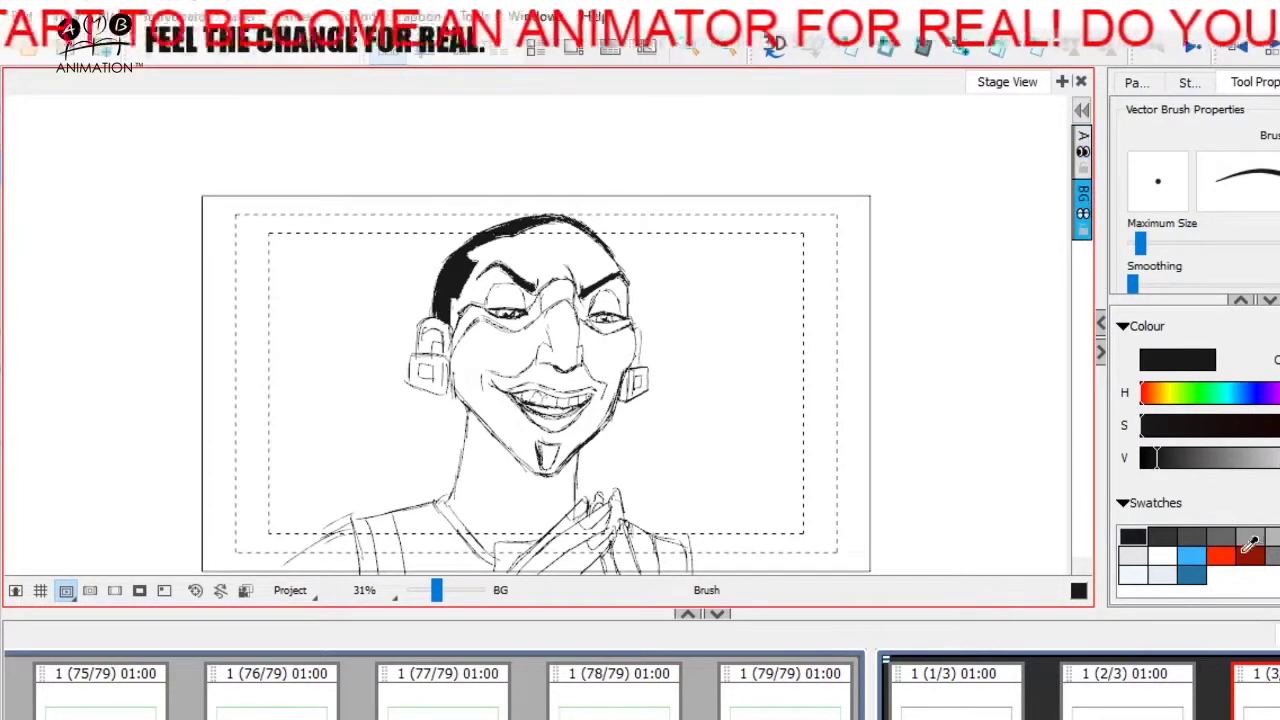
click(1221, 537)
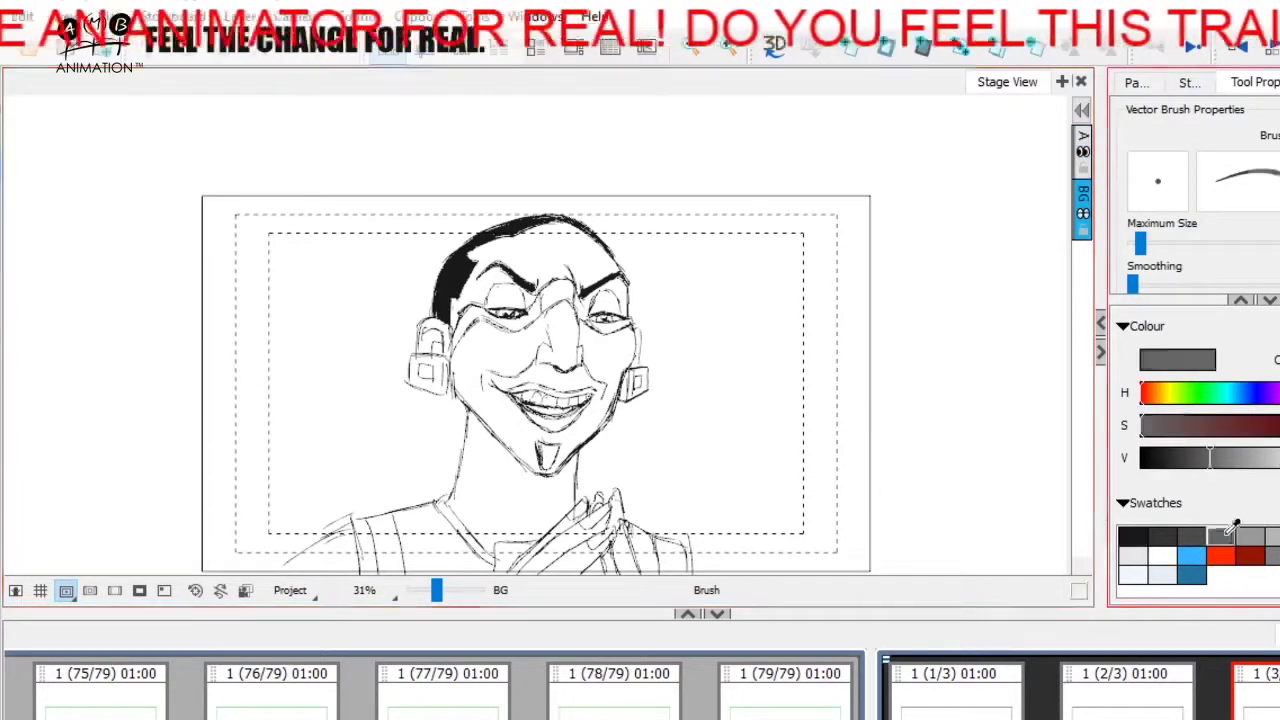
click(1250, 537)
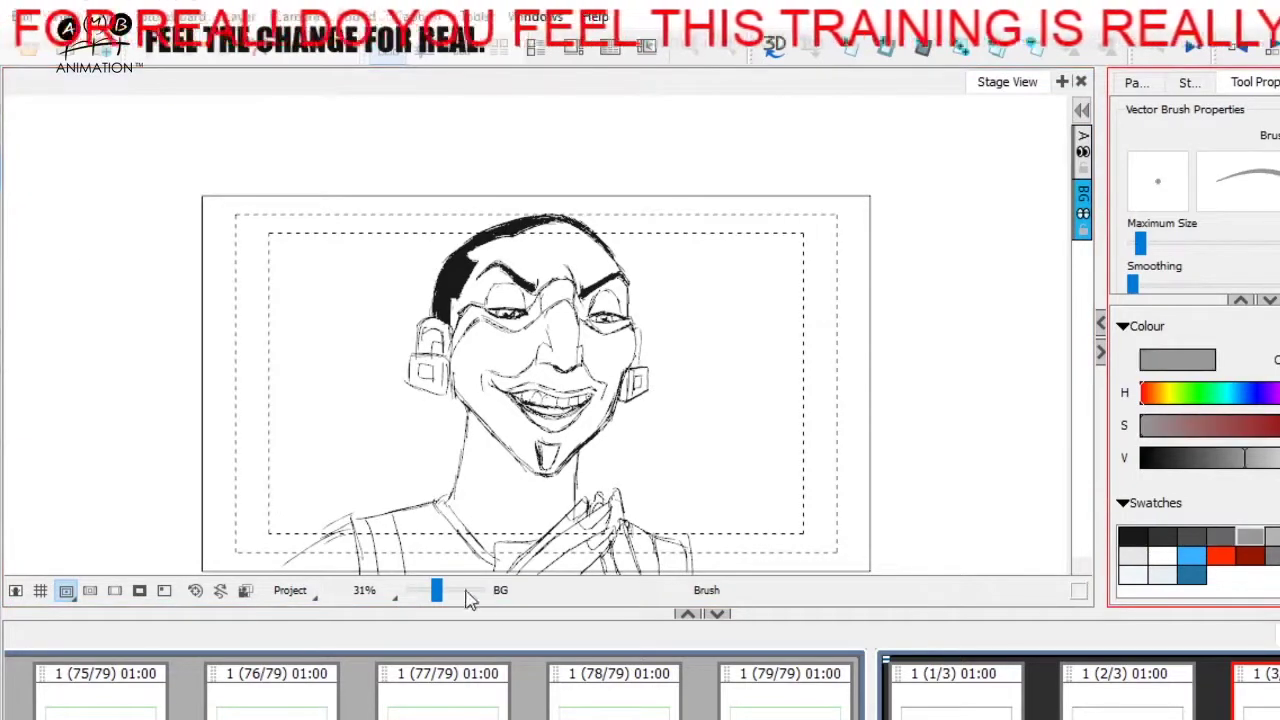
key(2)
drag(463, 491, 544, 561)
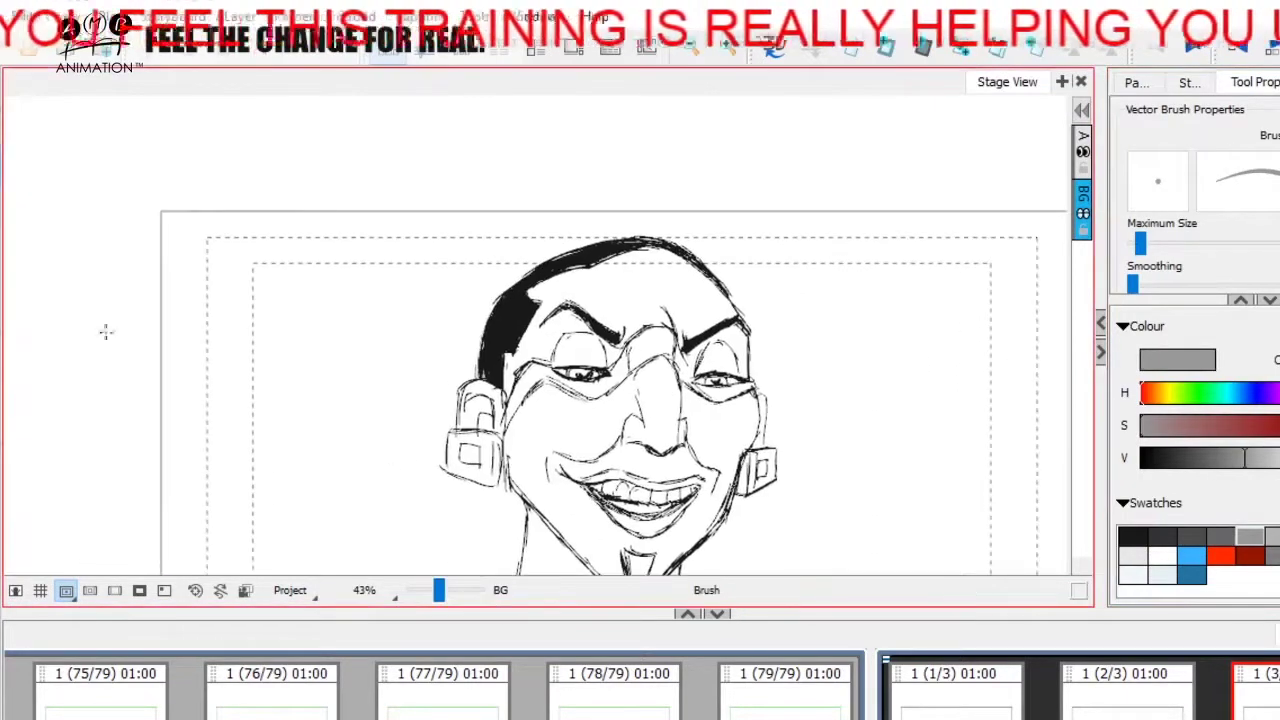
scroll(448, 595, up, 3)
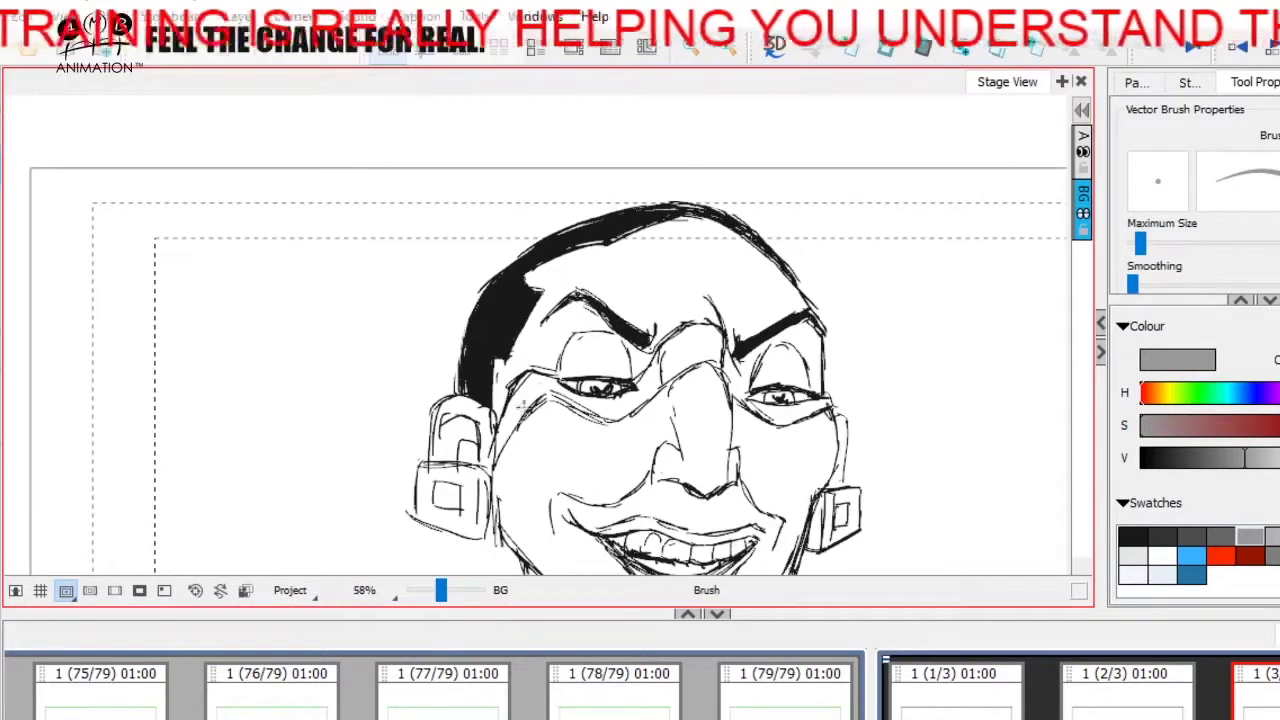
Increase the brush's maximum size and paint the band running under both eyes and over the nose bridge mid-grey.
drag(1142, 243, 1155, 243)
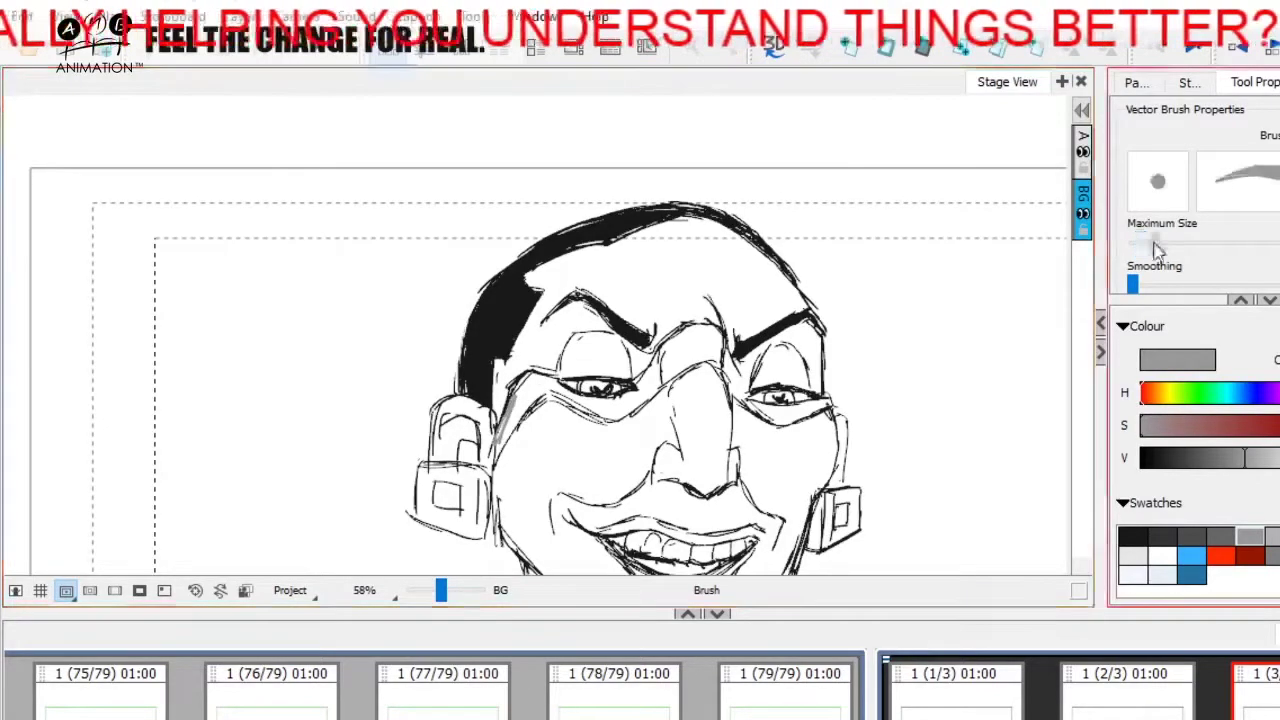
mouse_move(524, 400)
mouse_down()
mouse_move(502, 434)
mouse_move(524, 398)
mouse_up()
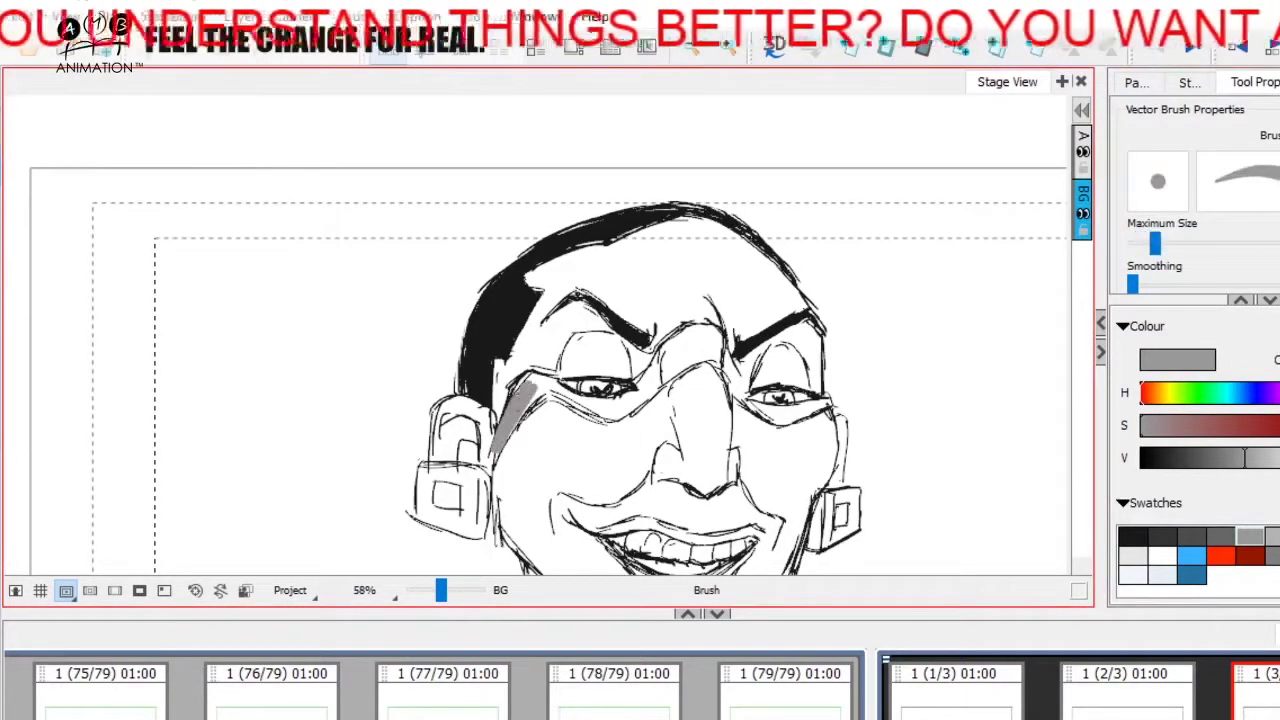
mouse_move(572, 400)
mouse_down()
mouse_move(610, 416)
mouse_move(655, 390)
mouse_move(670, 345)
mouse_move(695, 368)
mouse_move(712, 358)
mouse_up()
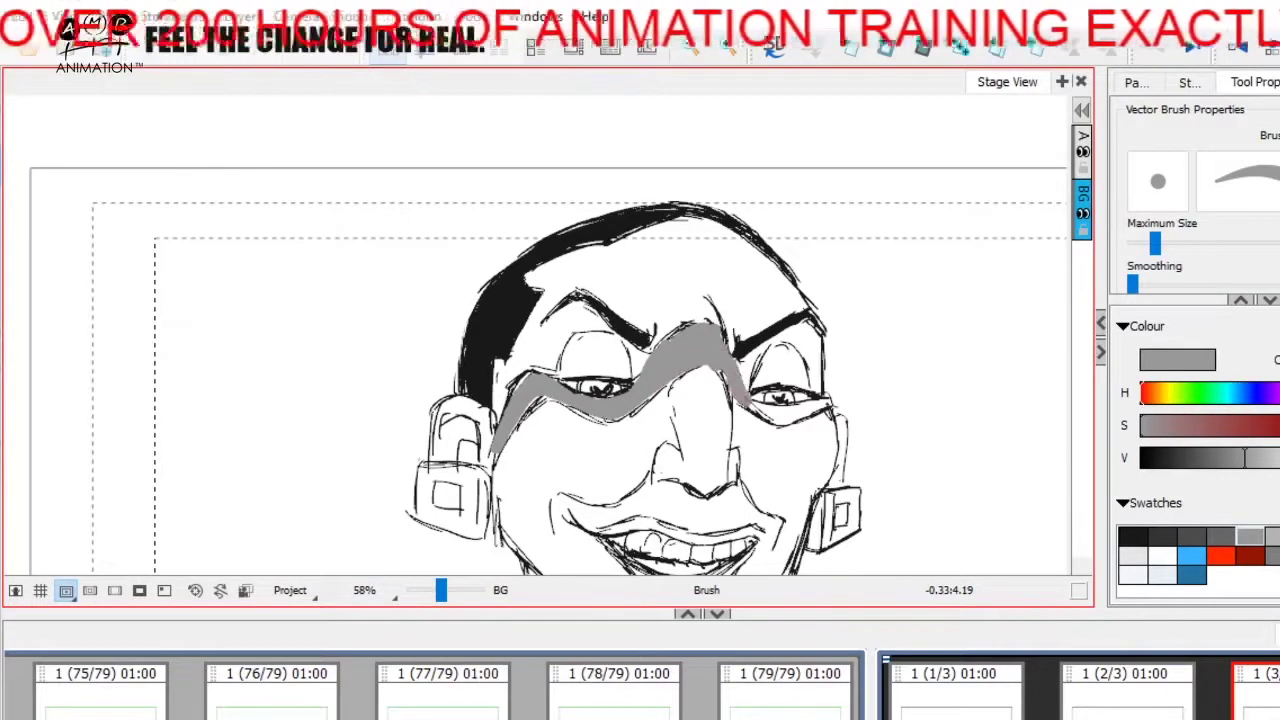
drag(741, 398, 746, 404)
drag(837, 430, 805, 398)
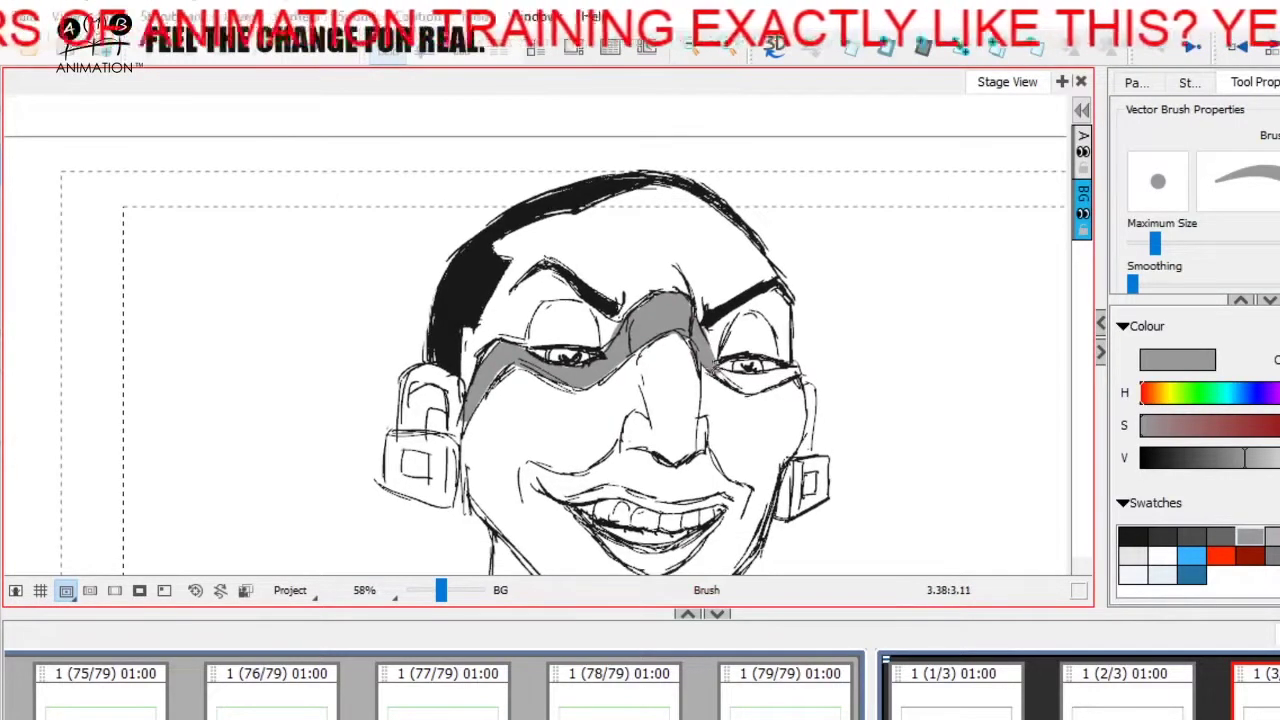
drag(712, 386, 786, 376)
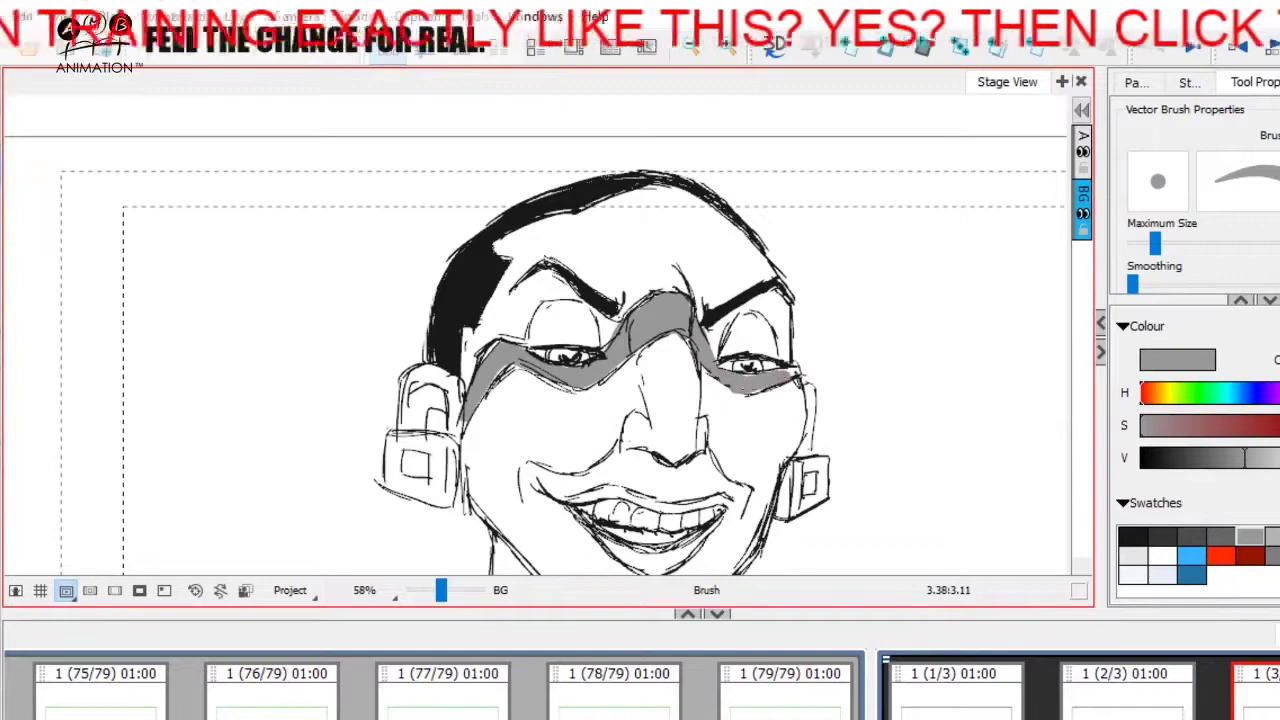
Paint the goatee on the chin and the upper and lower lips in the same mid-grey.
scroll(536, 336, down, 5)
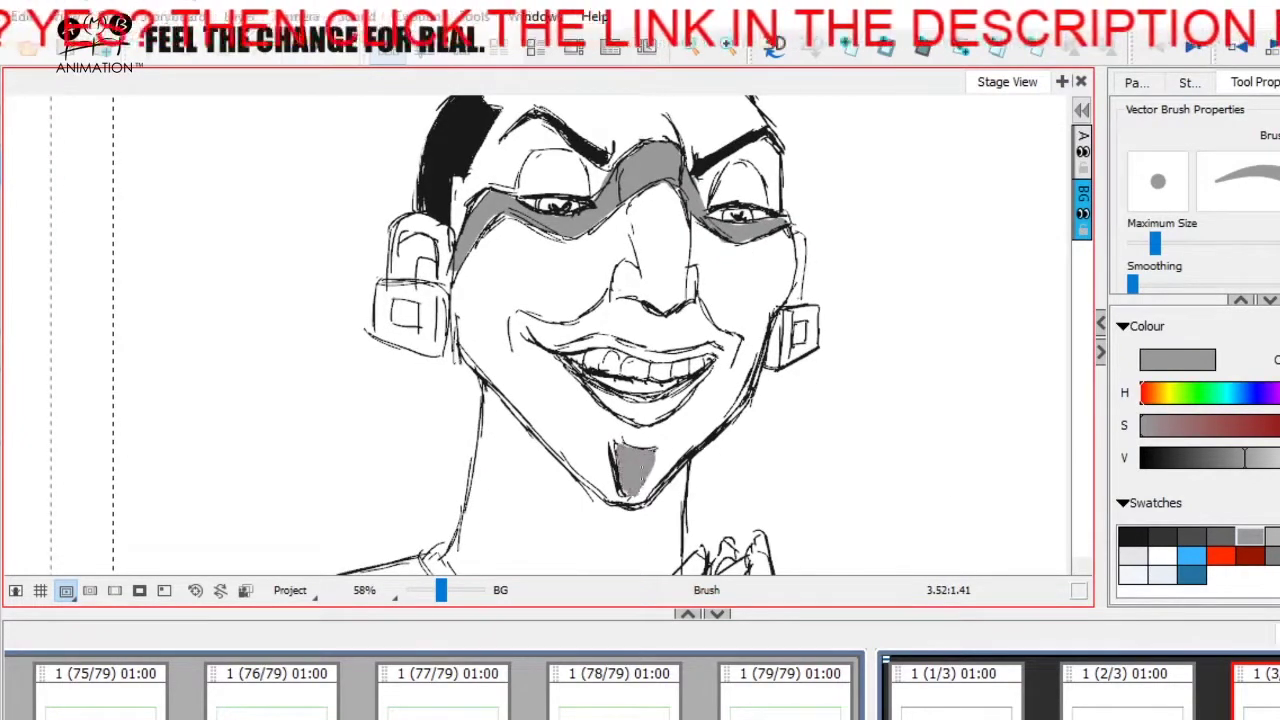
drag(734, 222, 744, 249)
mouse_move(570, 380)
mouse_down()
mouse_move(614, 362)
mouse_move(705, 374)
mouse_up()
drag(594, 404, 643, 439)
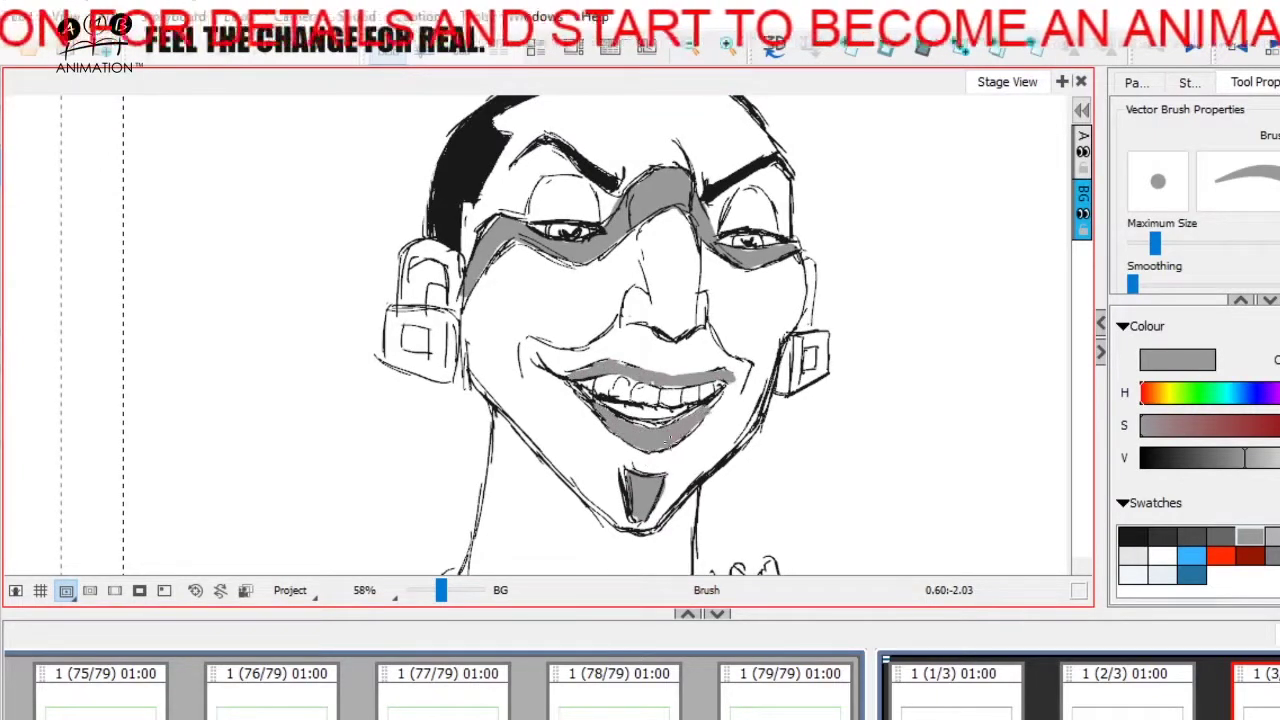
drag(676, 432, 664, 479)
drag(443, 590, 437, 590)
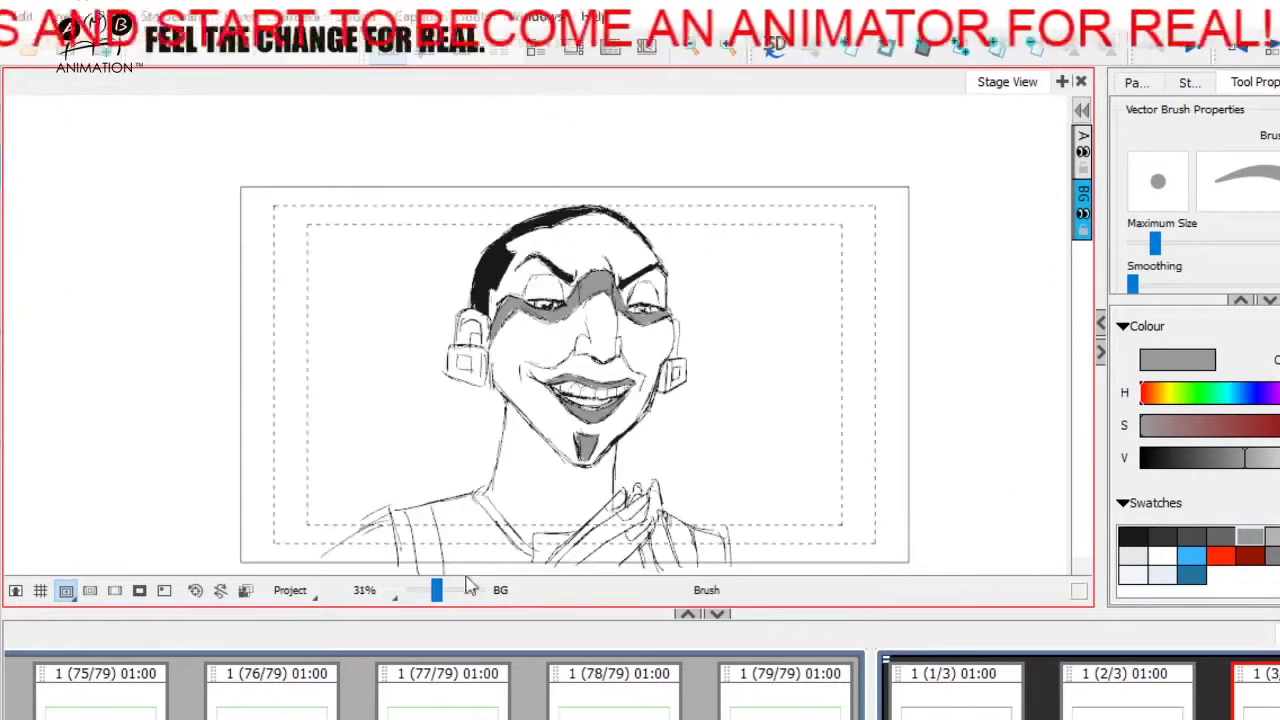
drag(750, 470, 723, 465)
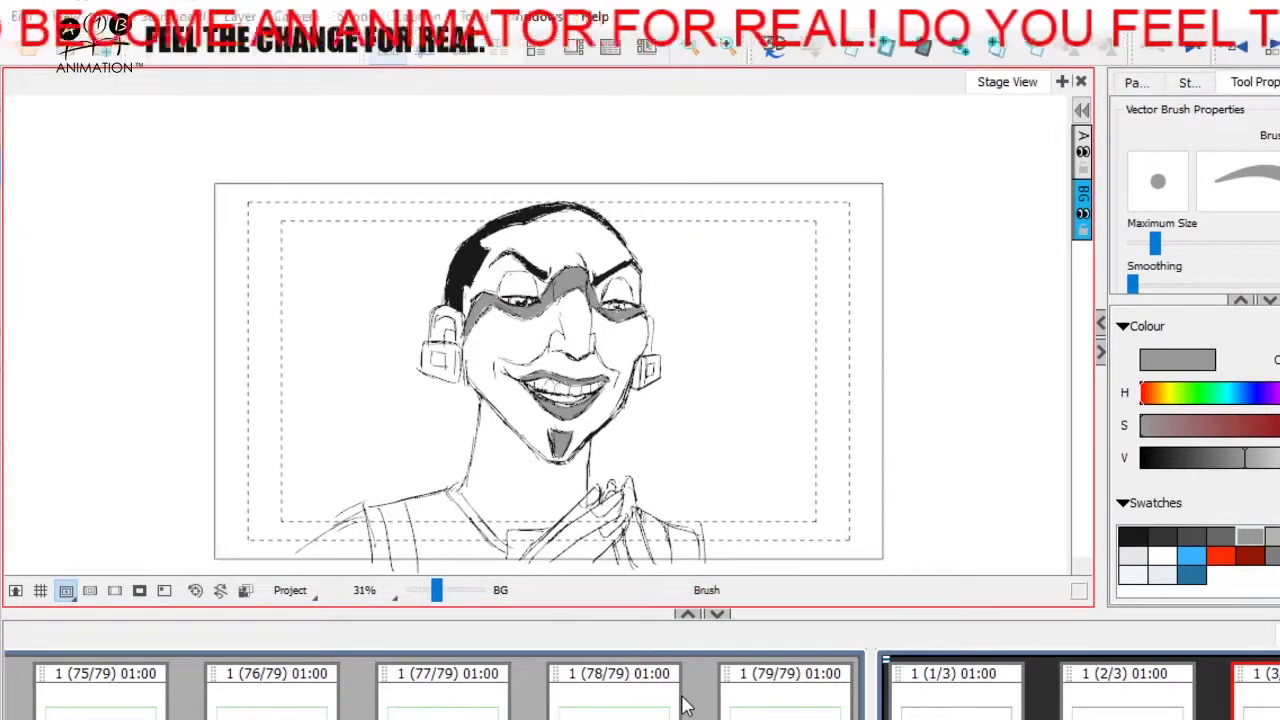